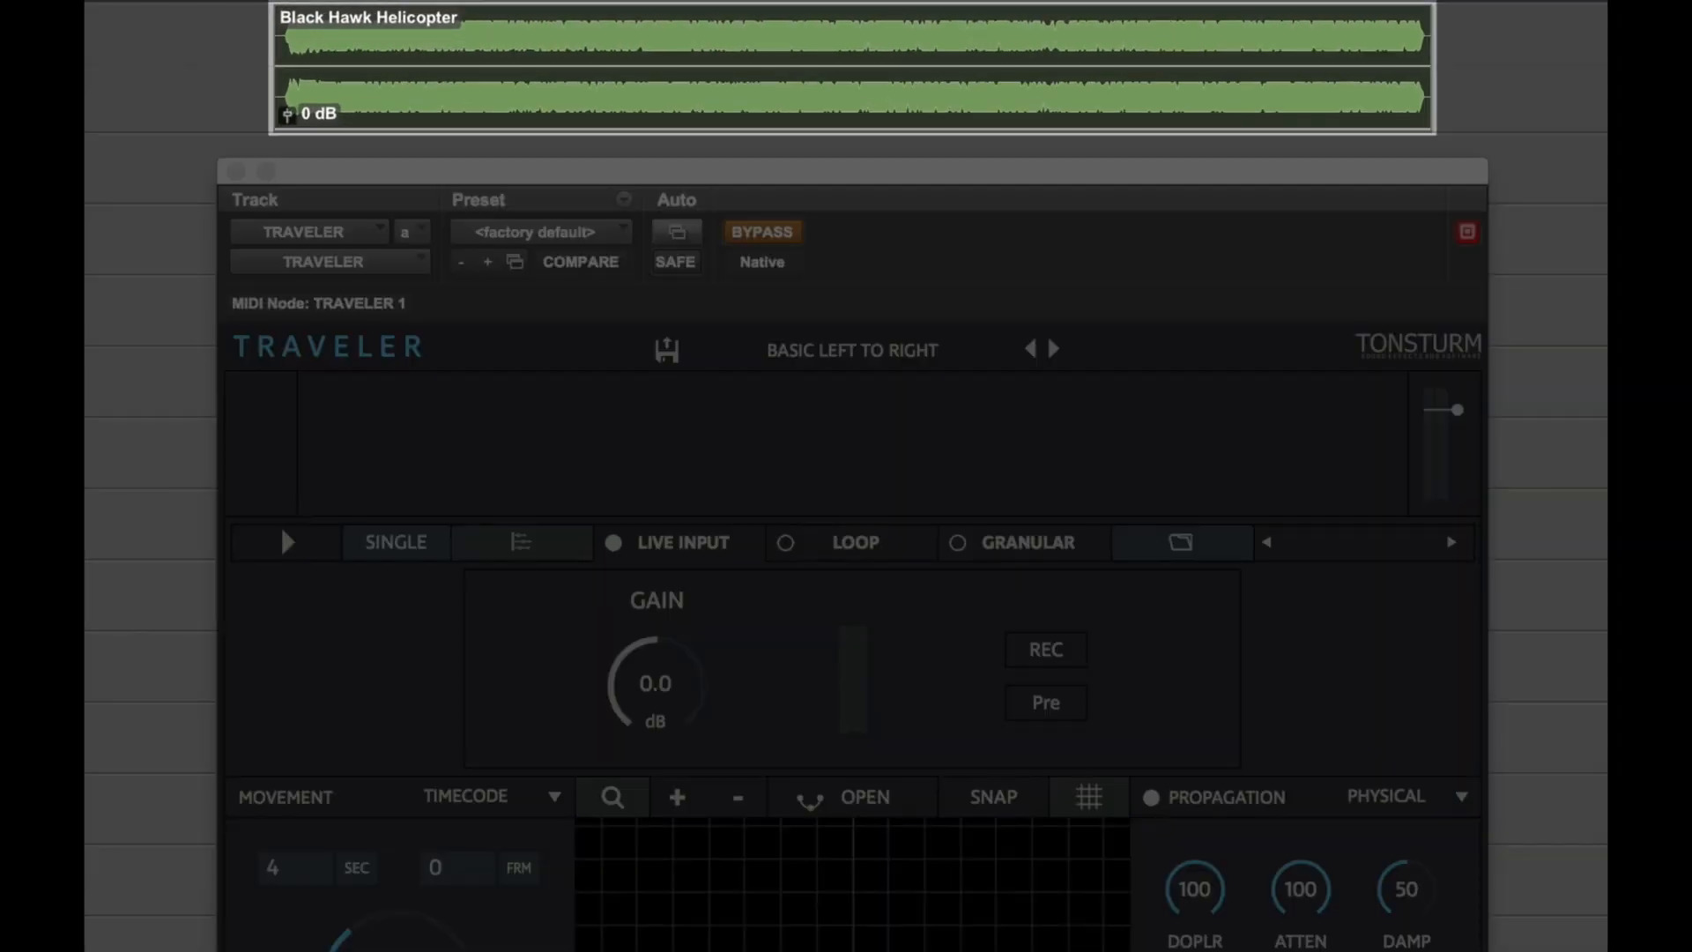
Link the movement duration to the path length and set the speed to 130 mph.
{"action": "key", "text": "space"}
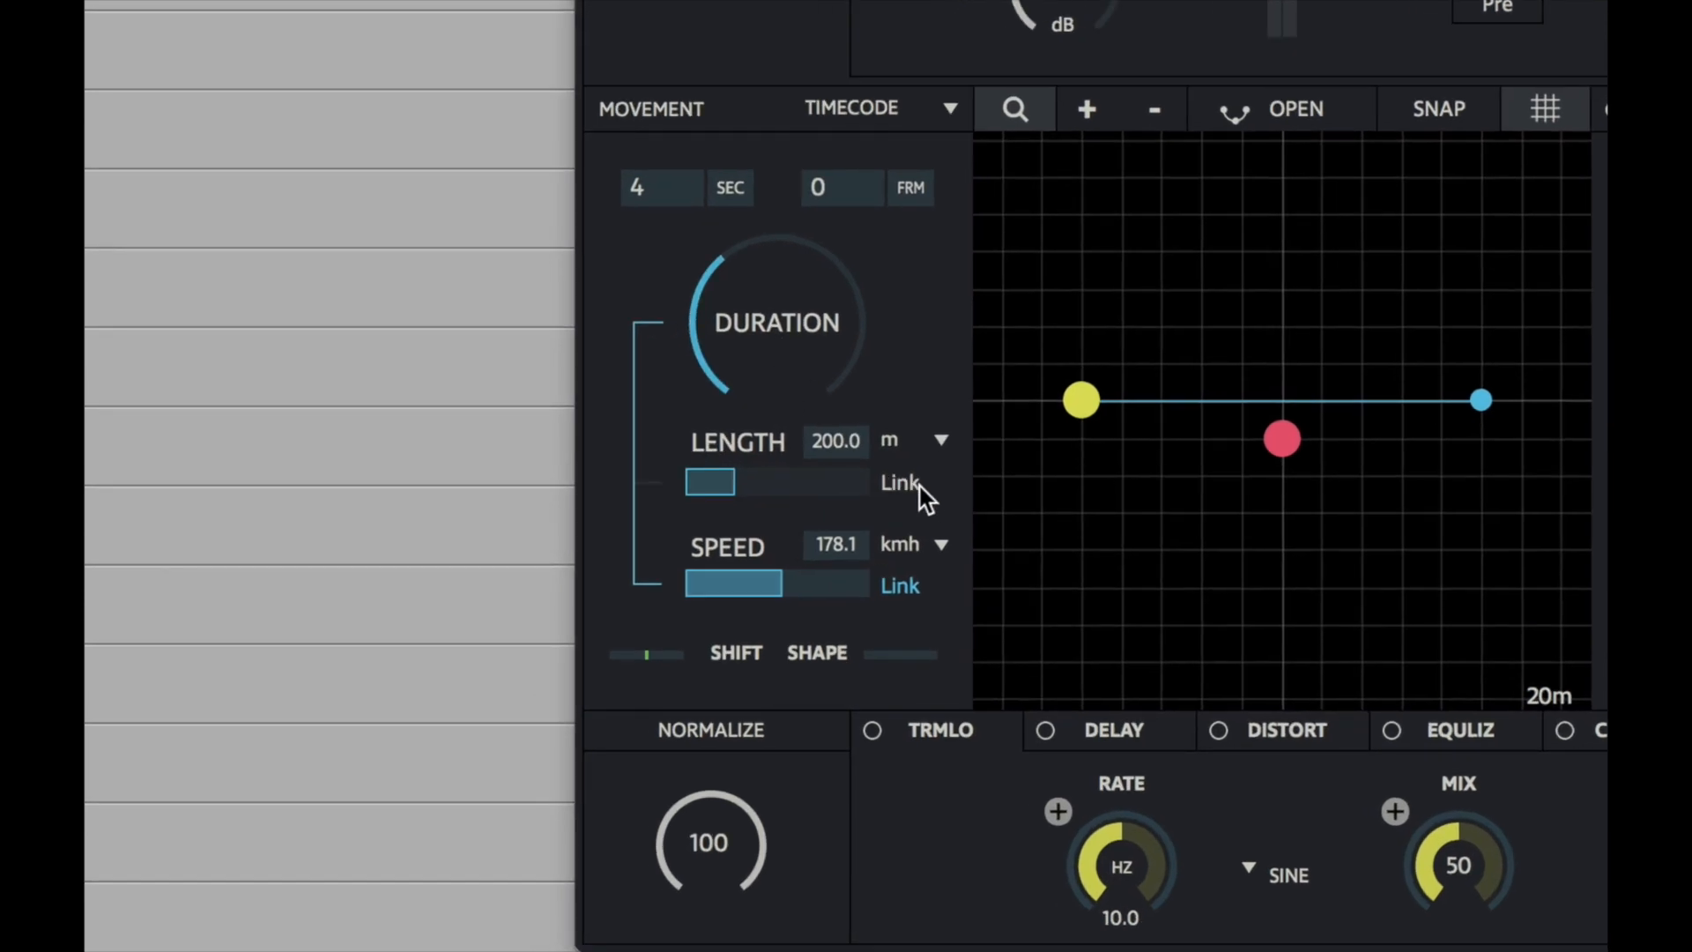
{"action": "left_click", "coordinate": [901, 483]}
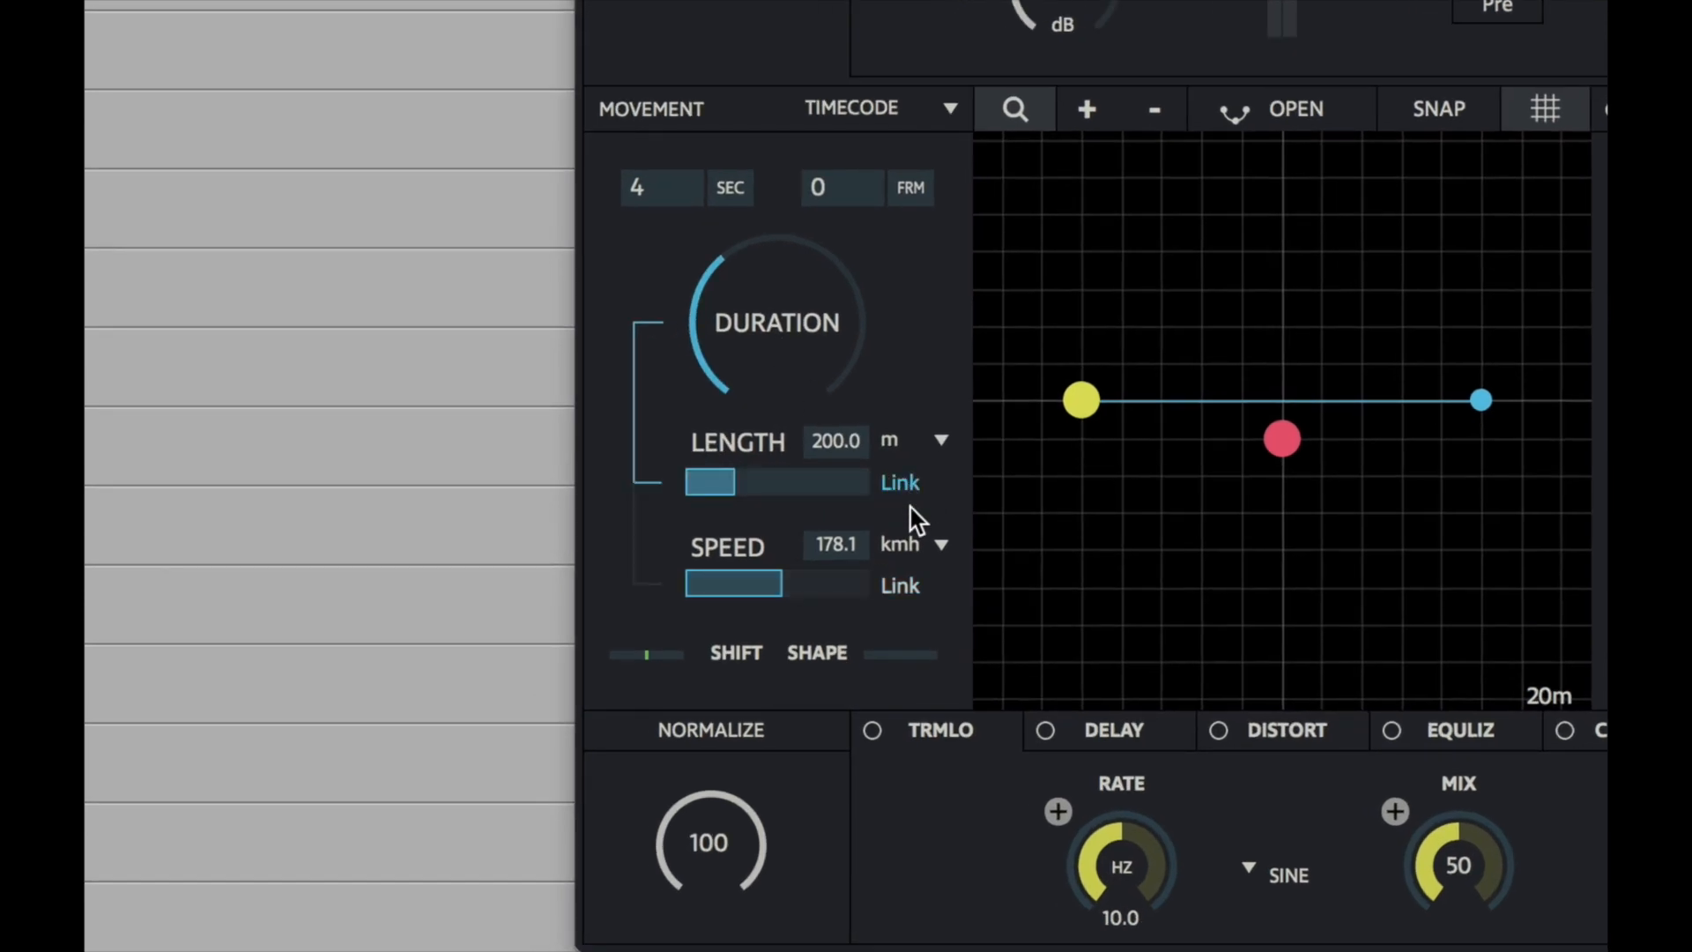
{"action": "left_click", "coordinate": [837, 544]}
{"action": "type", "text": "130"}
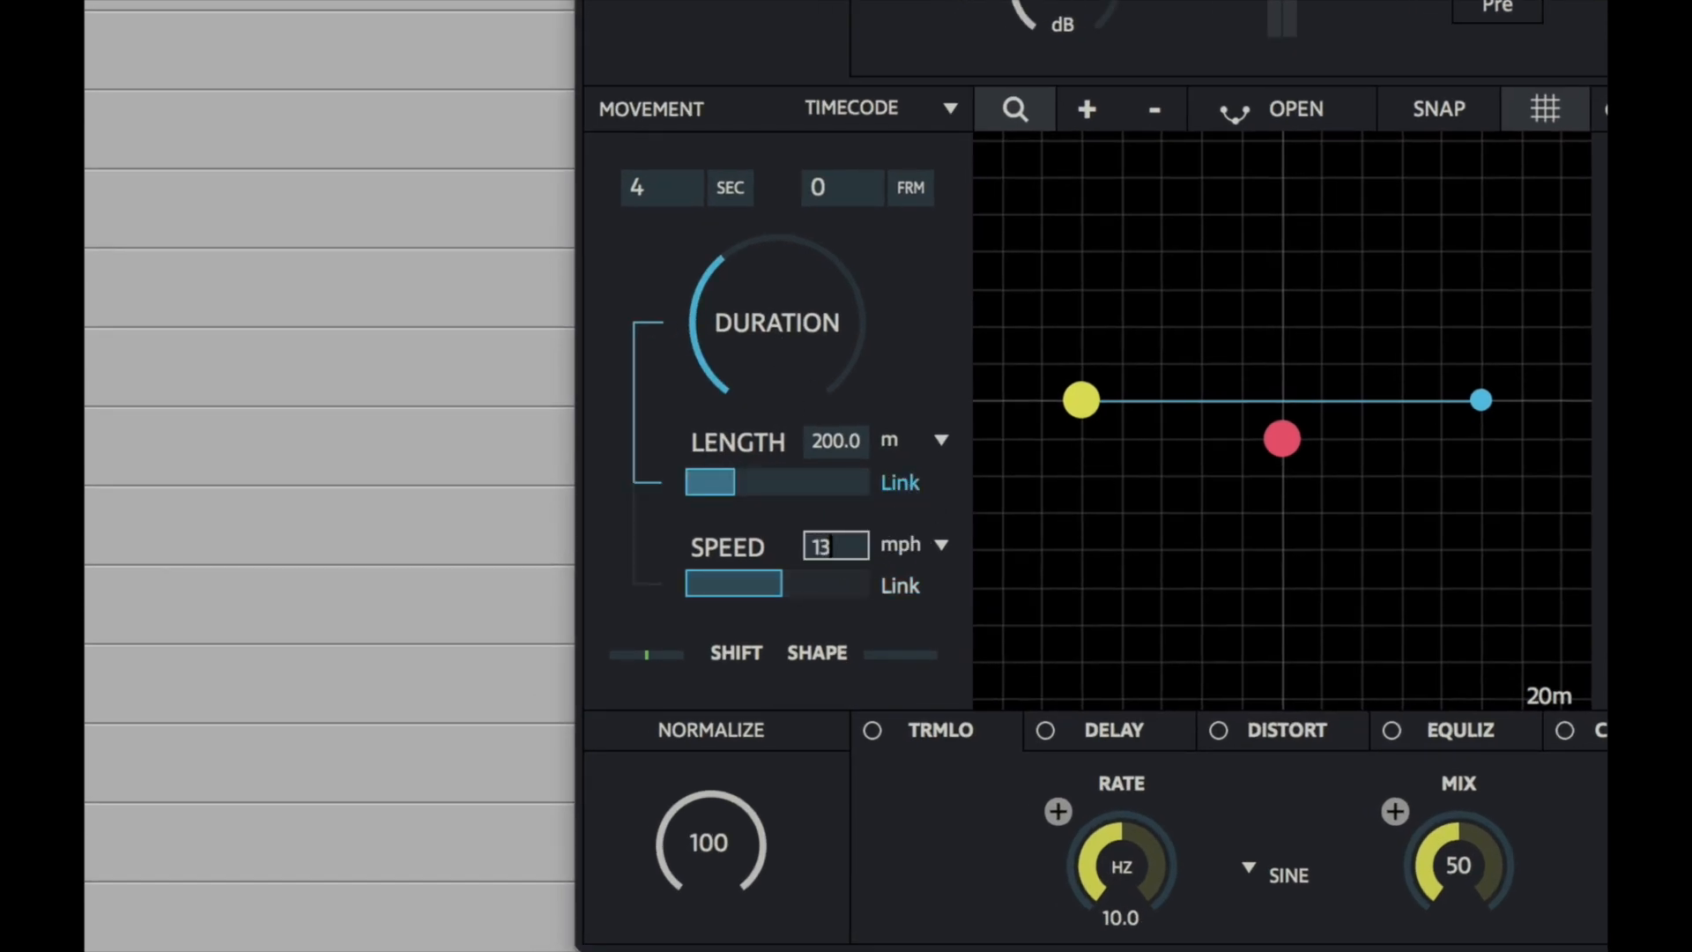
{"action": "key", "text": "Return"}
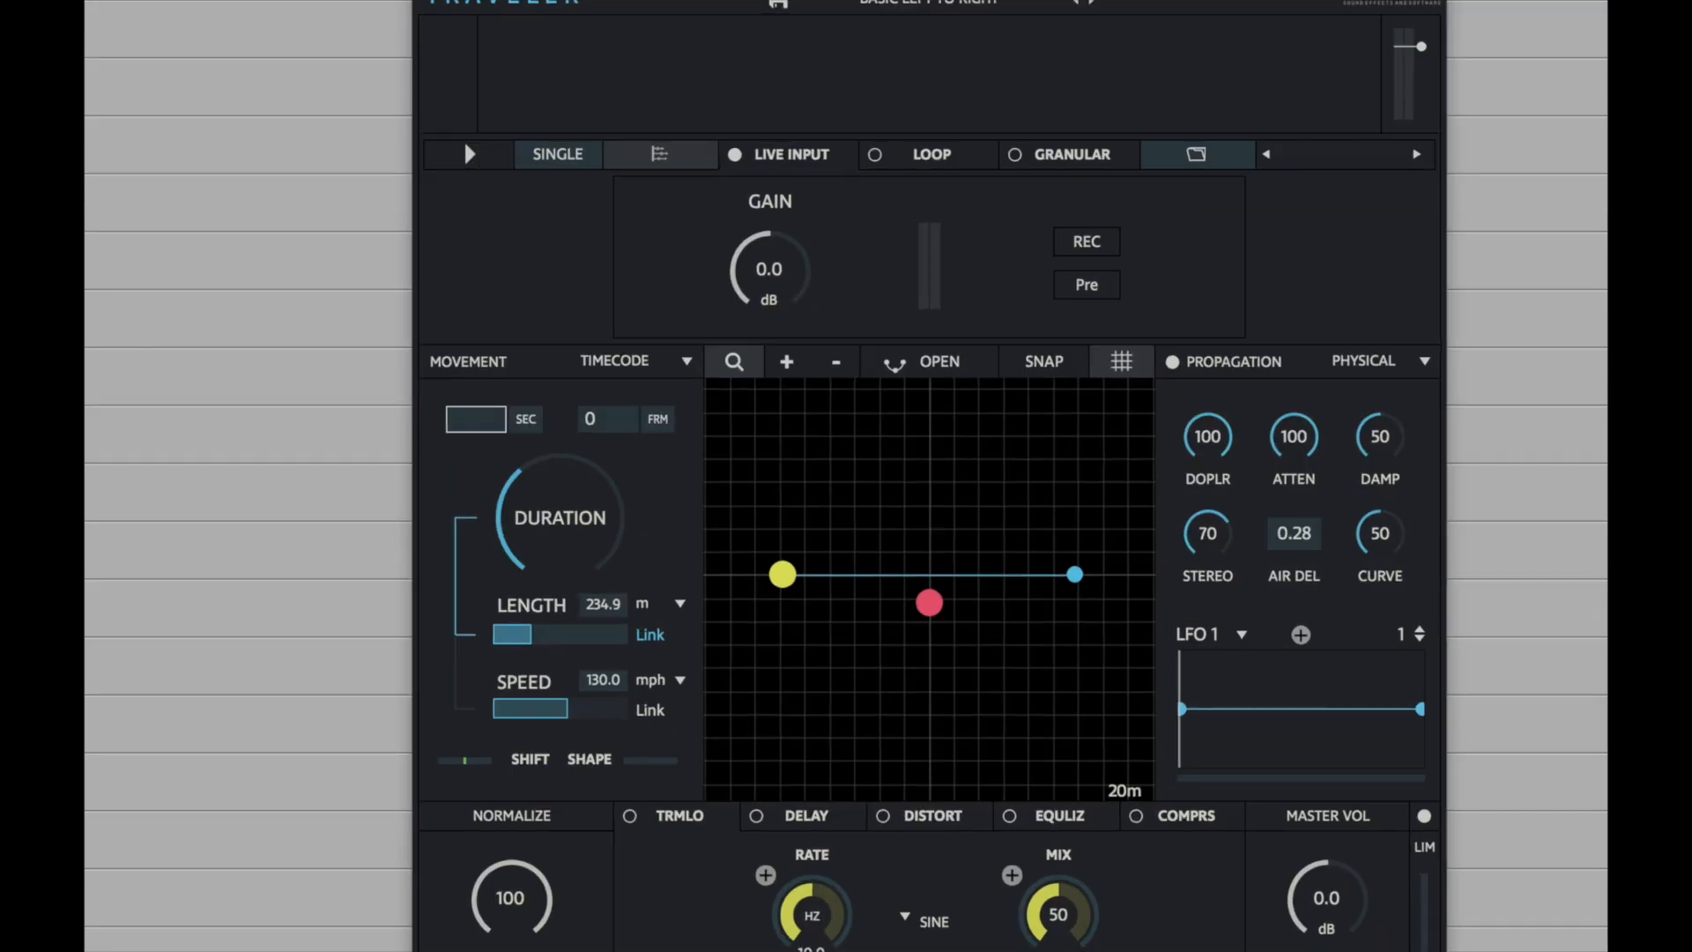
Set the movement duration to 7 seconds and 11 frames.
{"action": "type", "text": "7"}
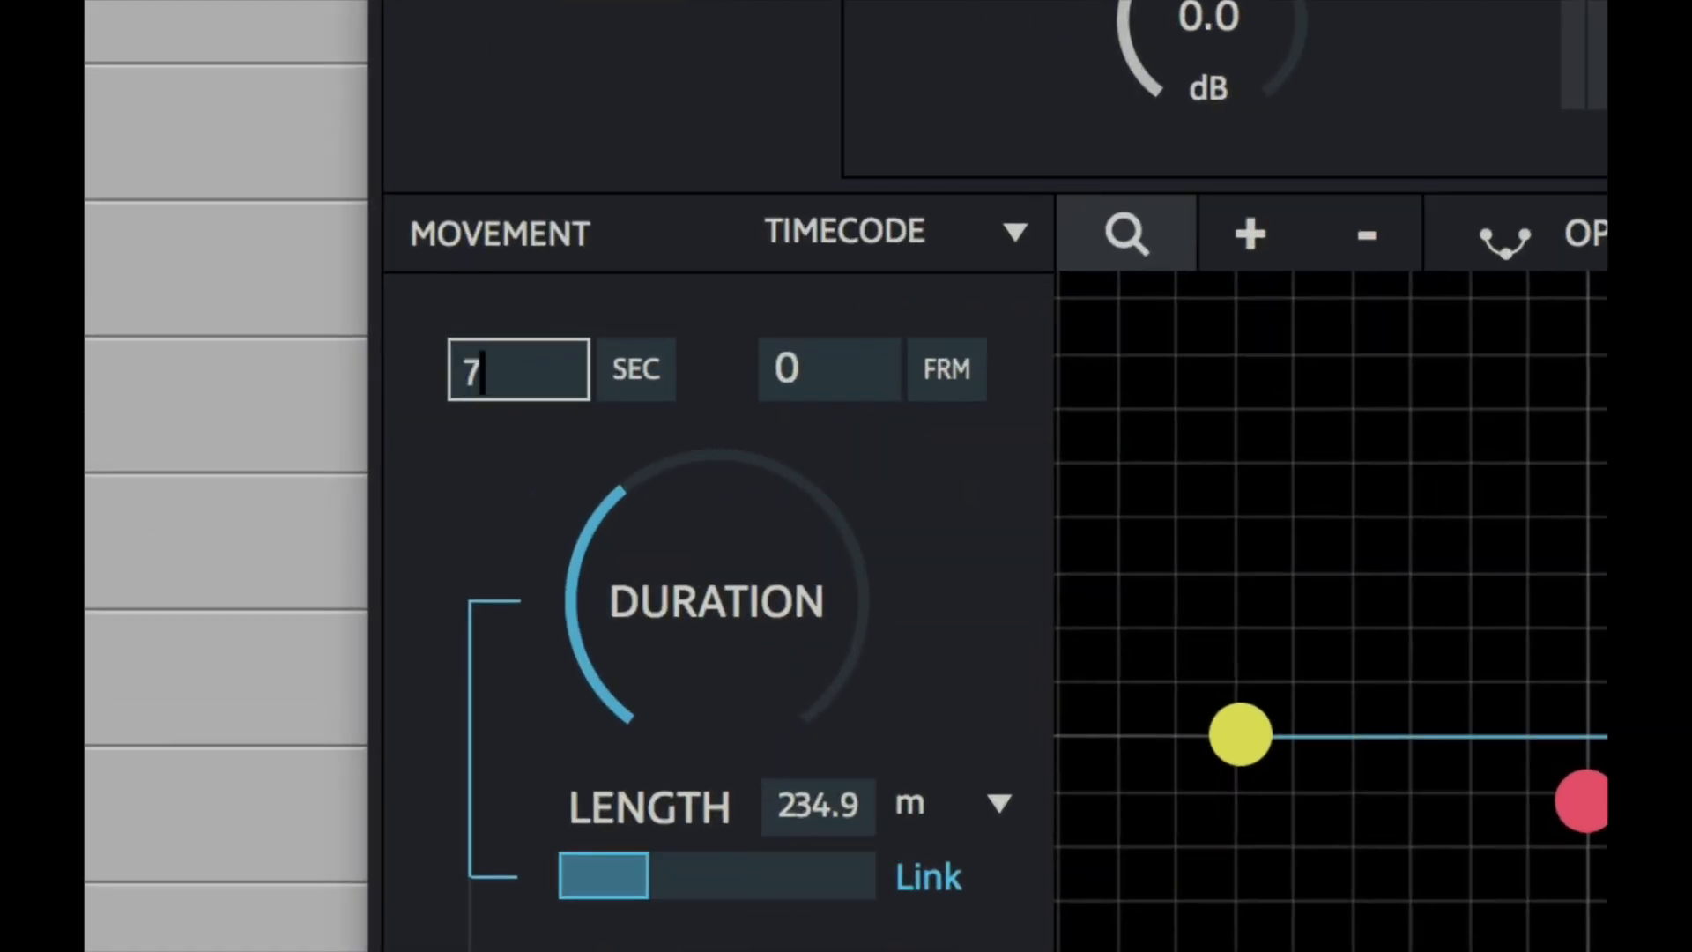
{"action": "key", "text": "Tab"}
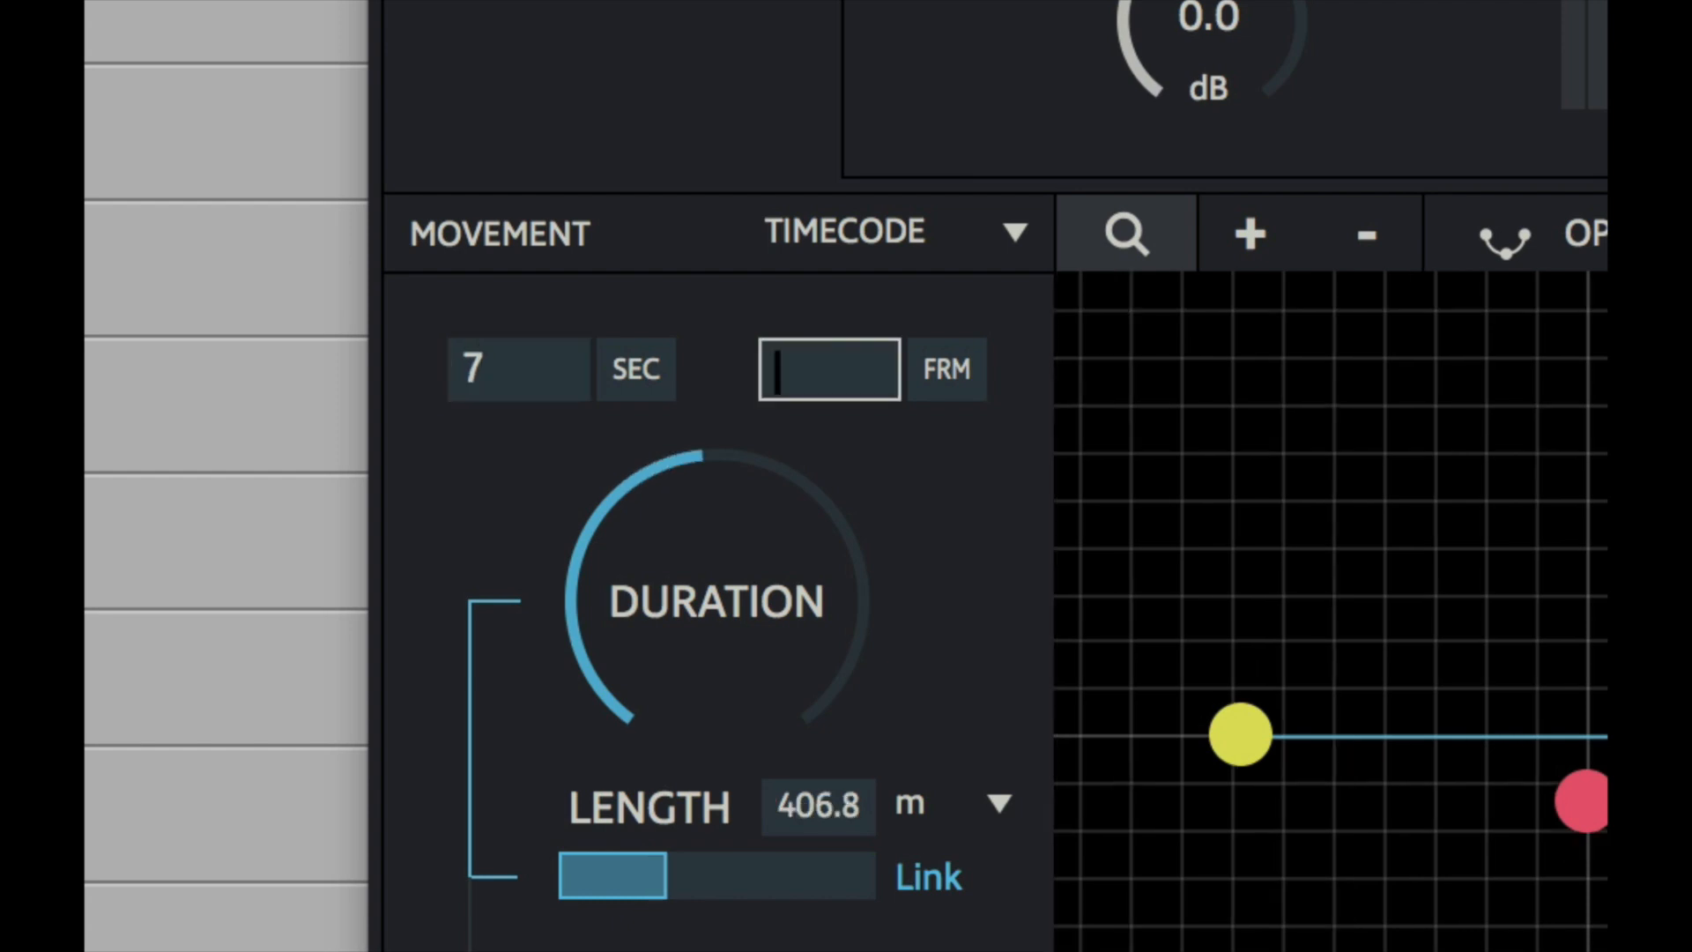
{"action": "type", "text": "11"}
{"action": "key", "text": "Return"}
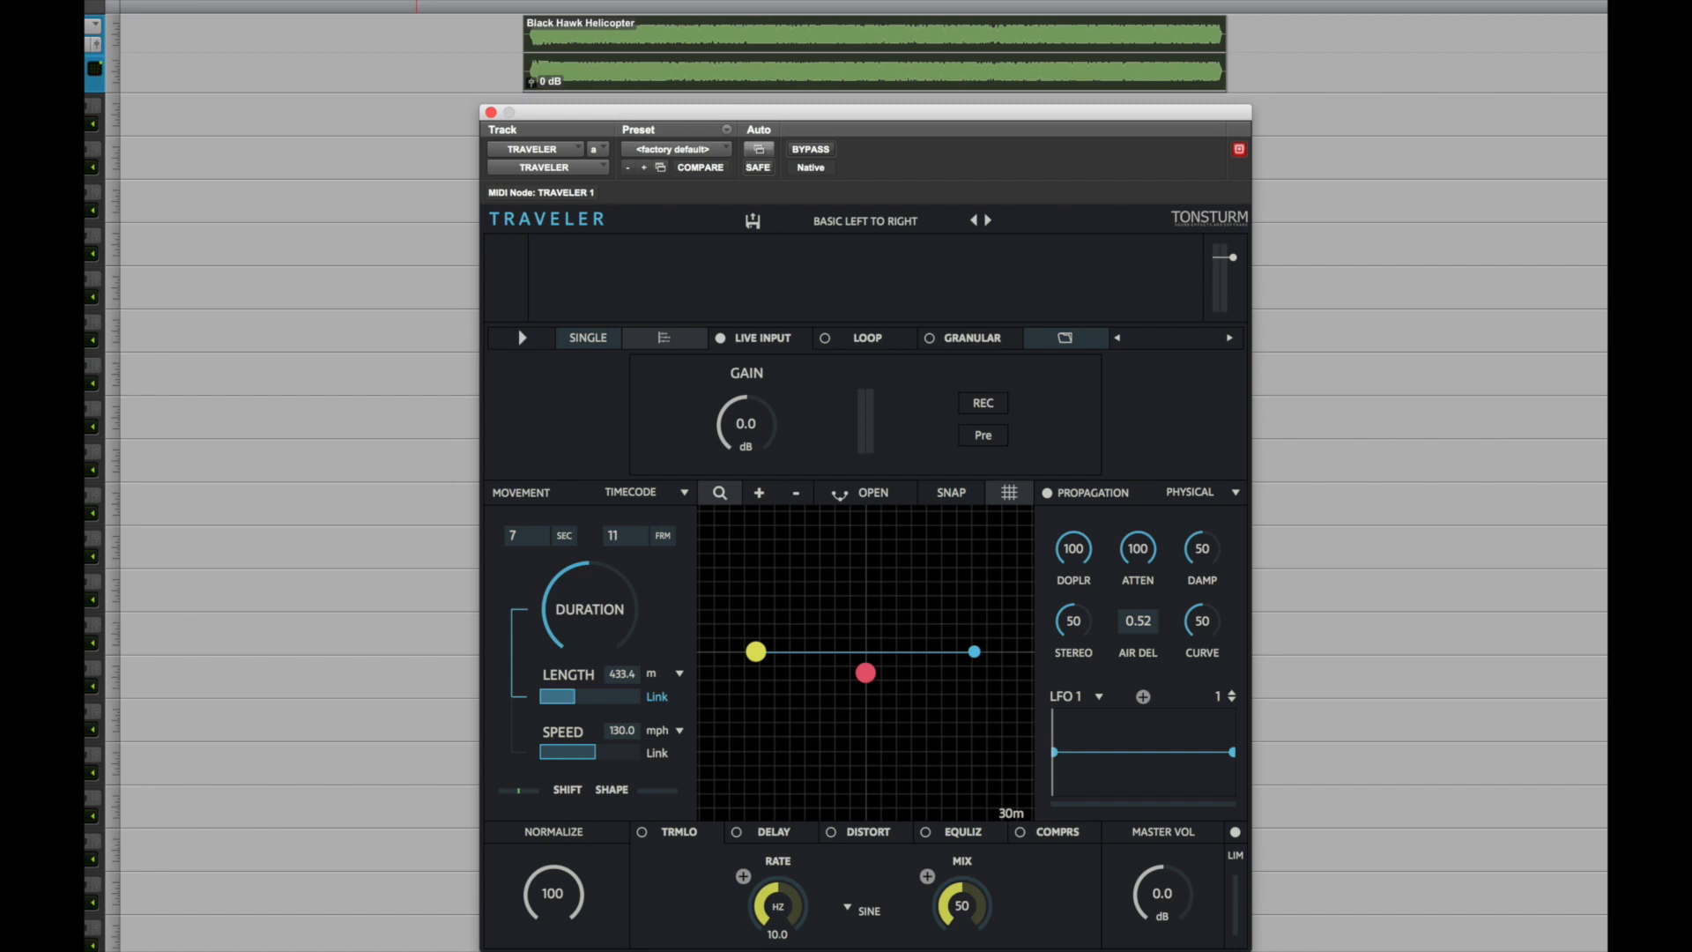
Record the Black Hawk Helicopter clip from the live input during timeline playback, stopping after the clip ends.
{"action": "key", "text": "space"}
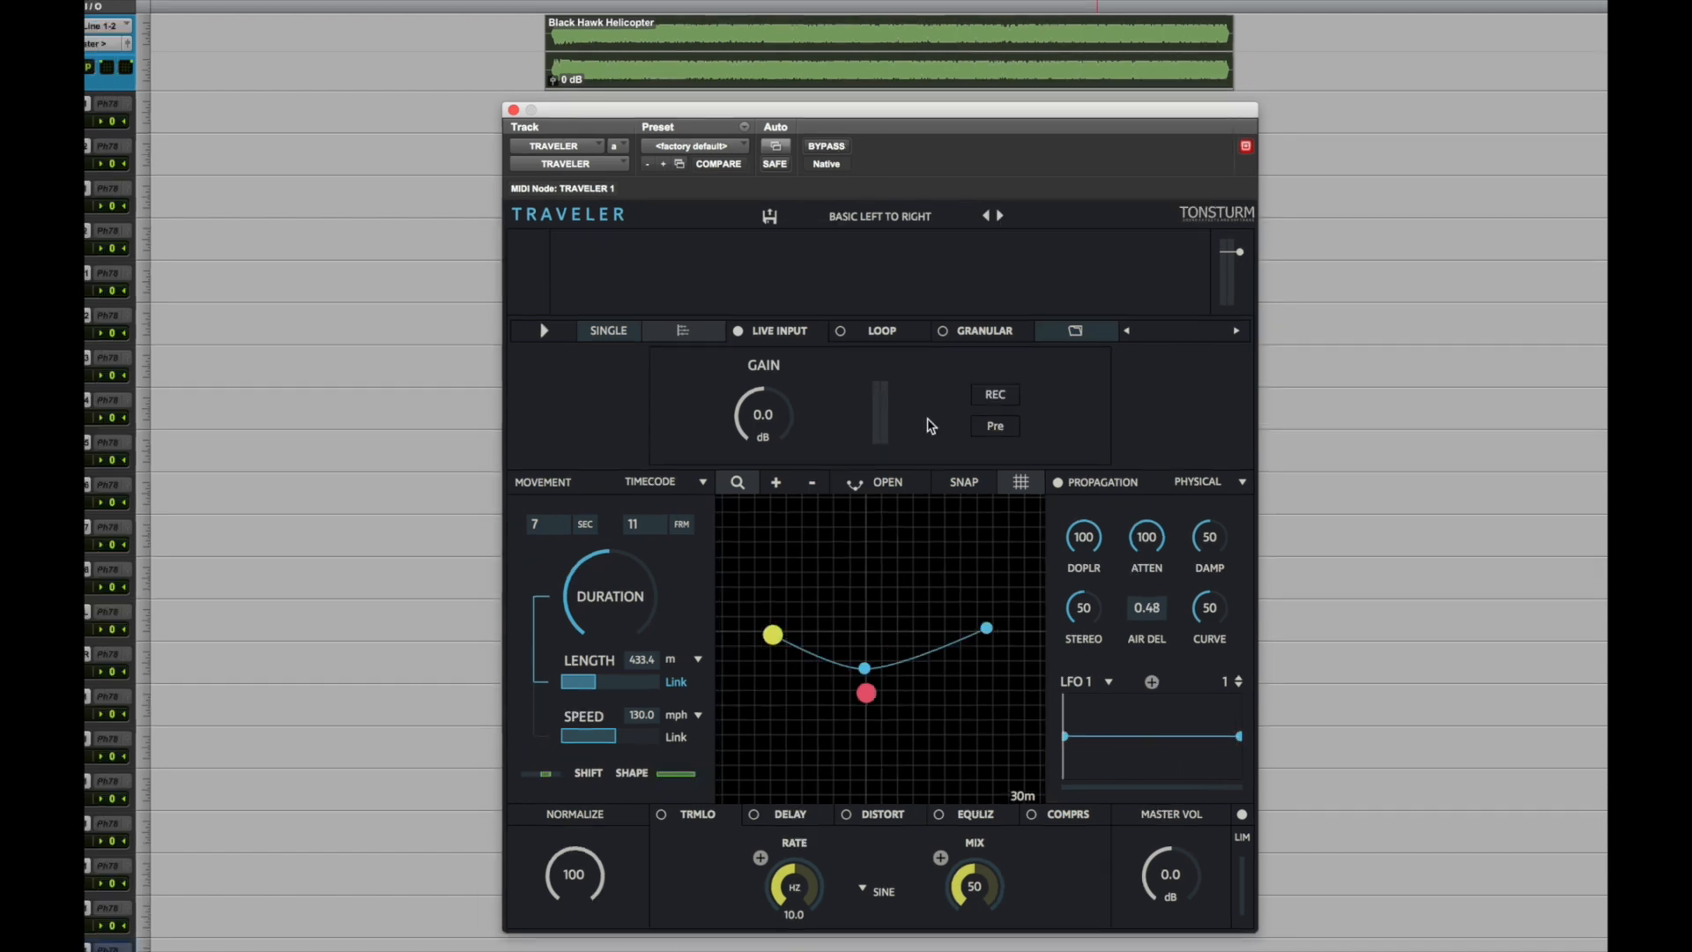
{"action": "left_click", "coordinate": [990, 401]}
{"action": "key", "text": "space"}
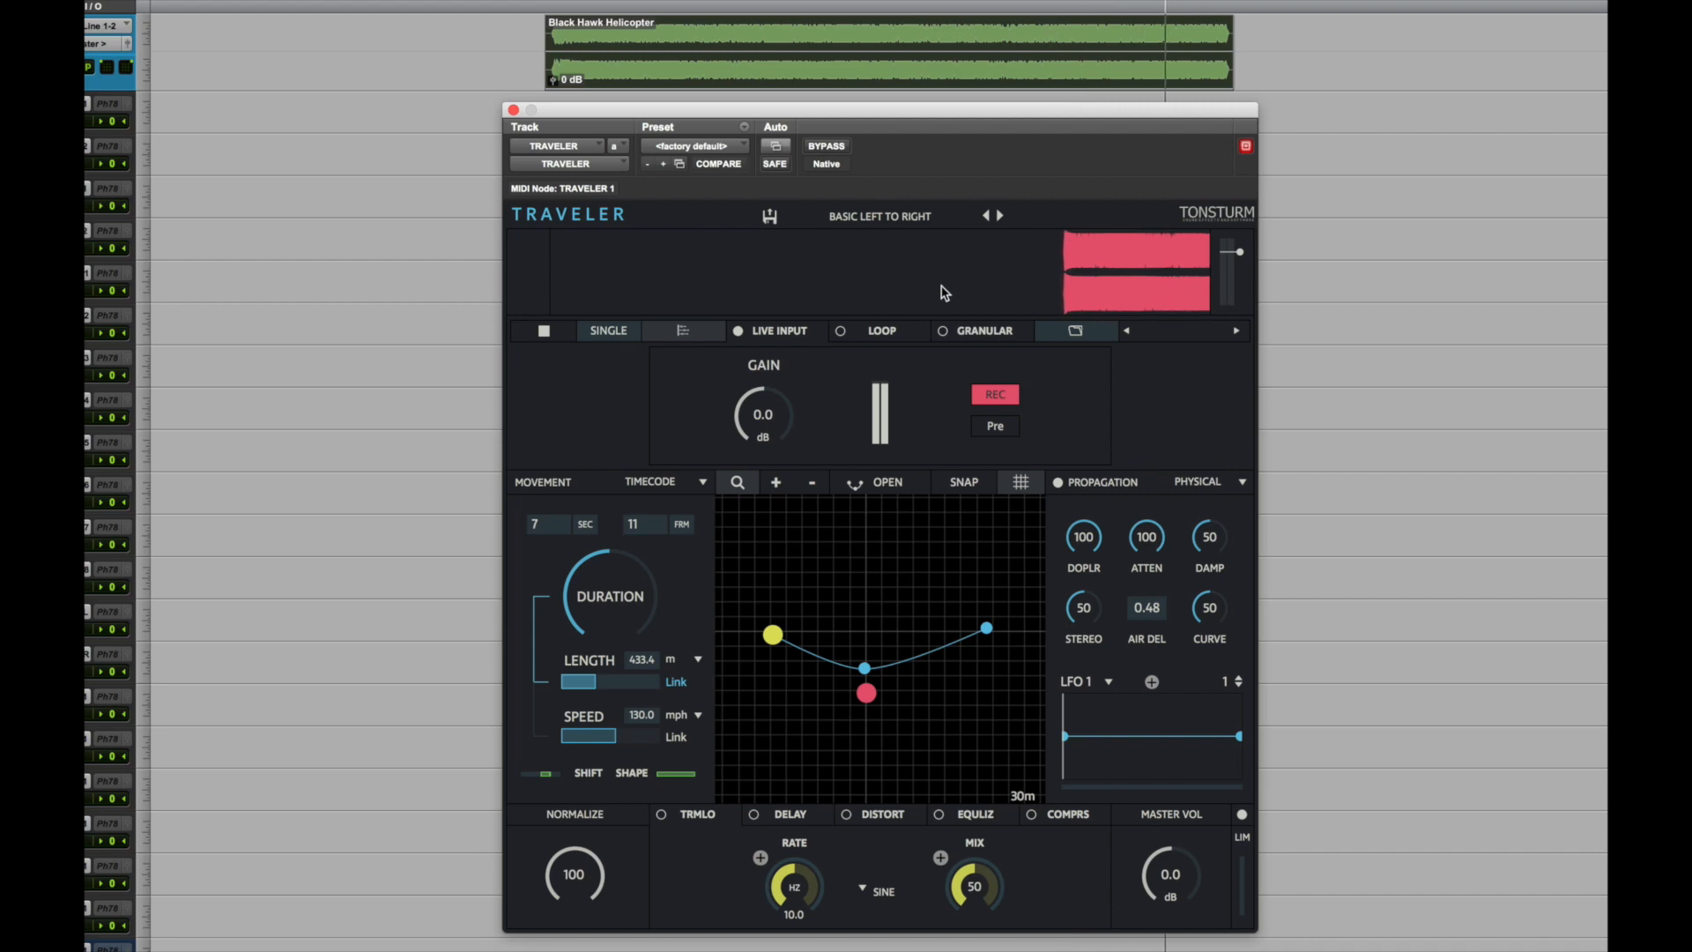
{"action": "key", "text": "space"}
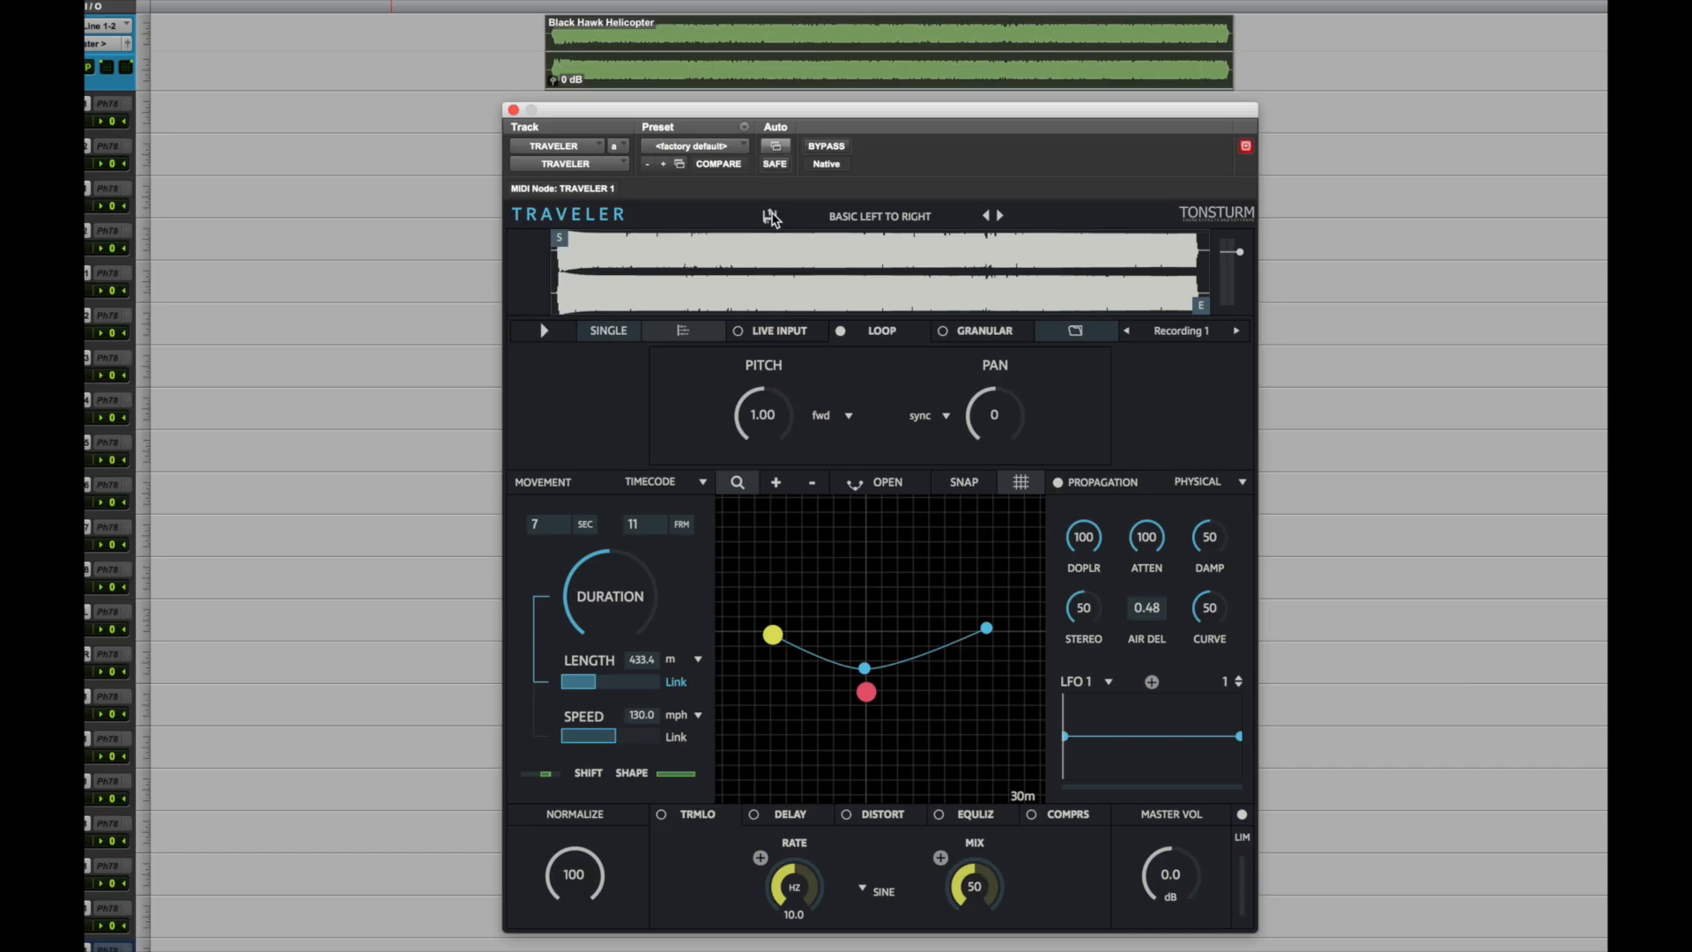
Save the preset as HELICOPTER LEFT TO RIGHT in the User presets folder.
{"action": "left_click", "coordinate": [770, 217]}
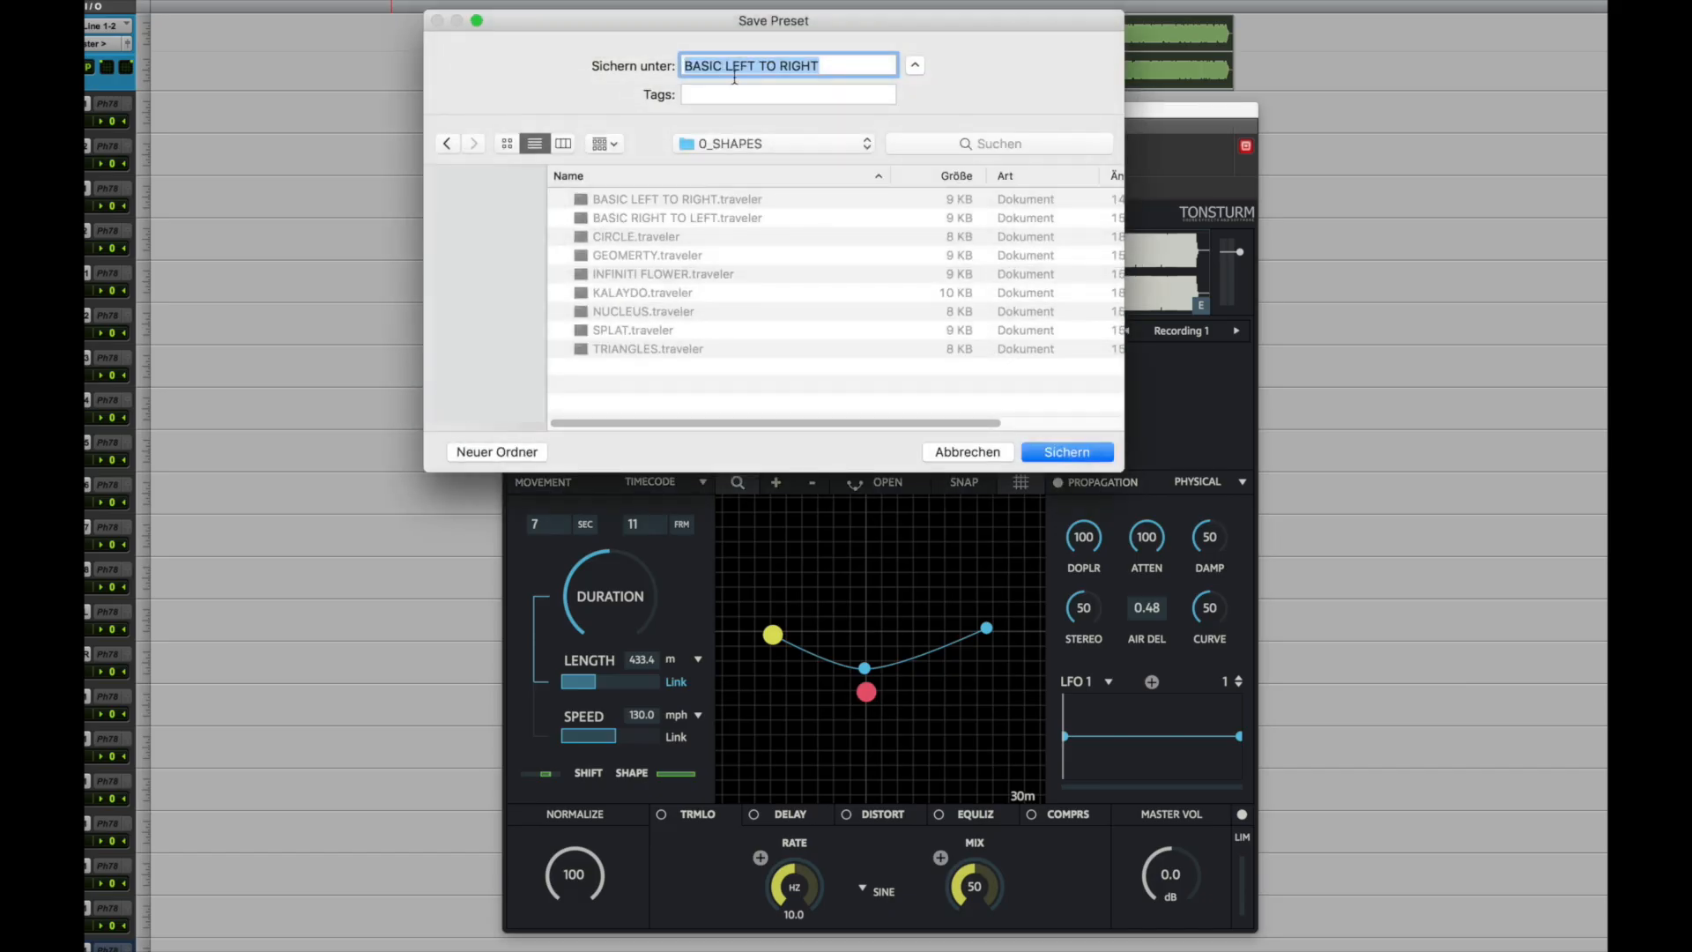
{"action": "left_click", "coordinate": [791, 142]}
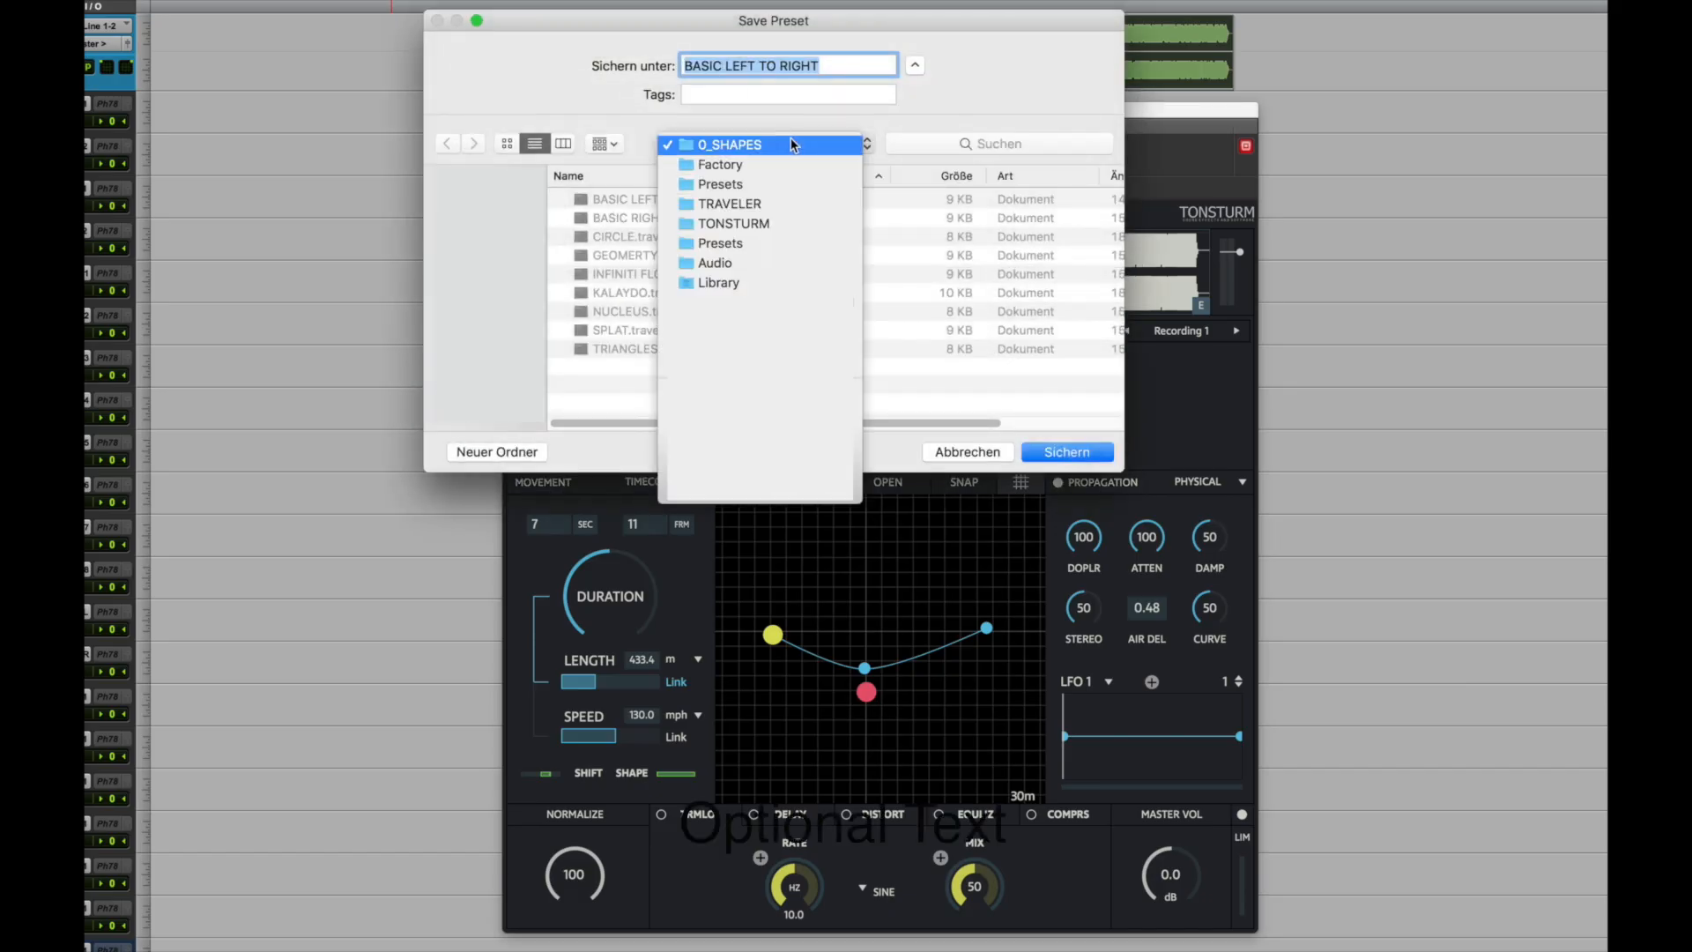
{"action": "left_click", "coordinate": [797, 185]}
{"action": "double_click", "coordinate": [705, 66]}
{"action": "type", "text": "HELIC"}
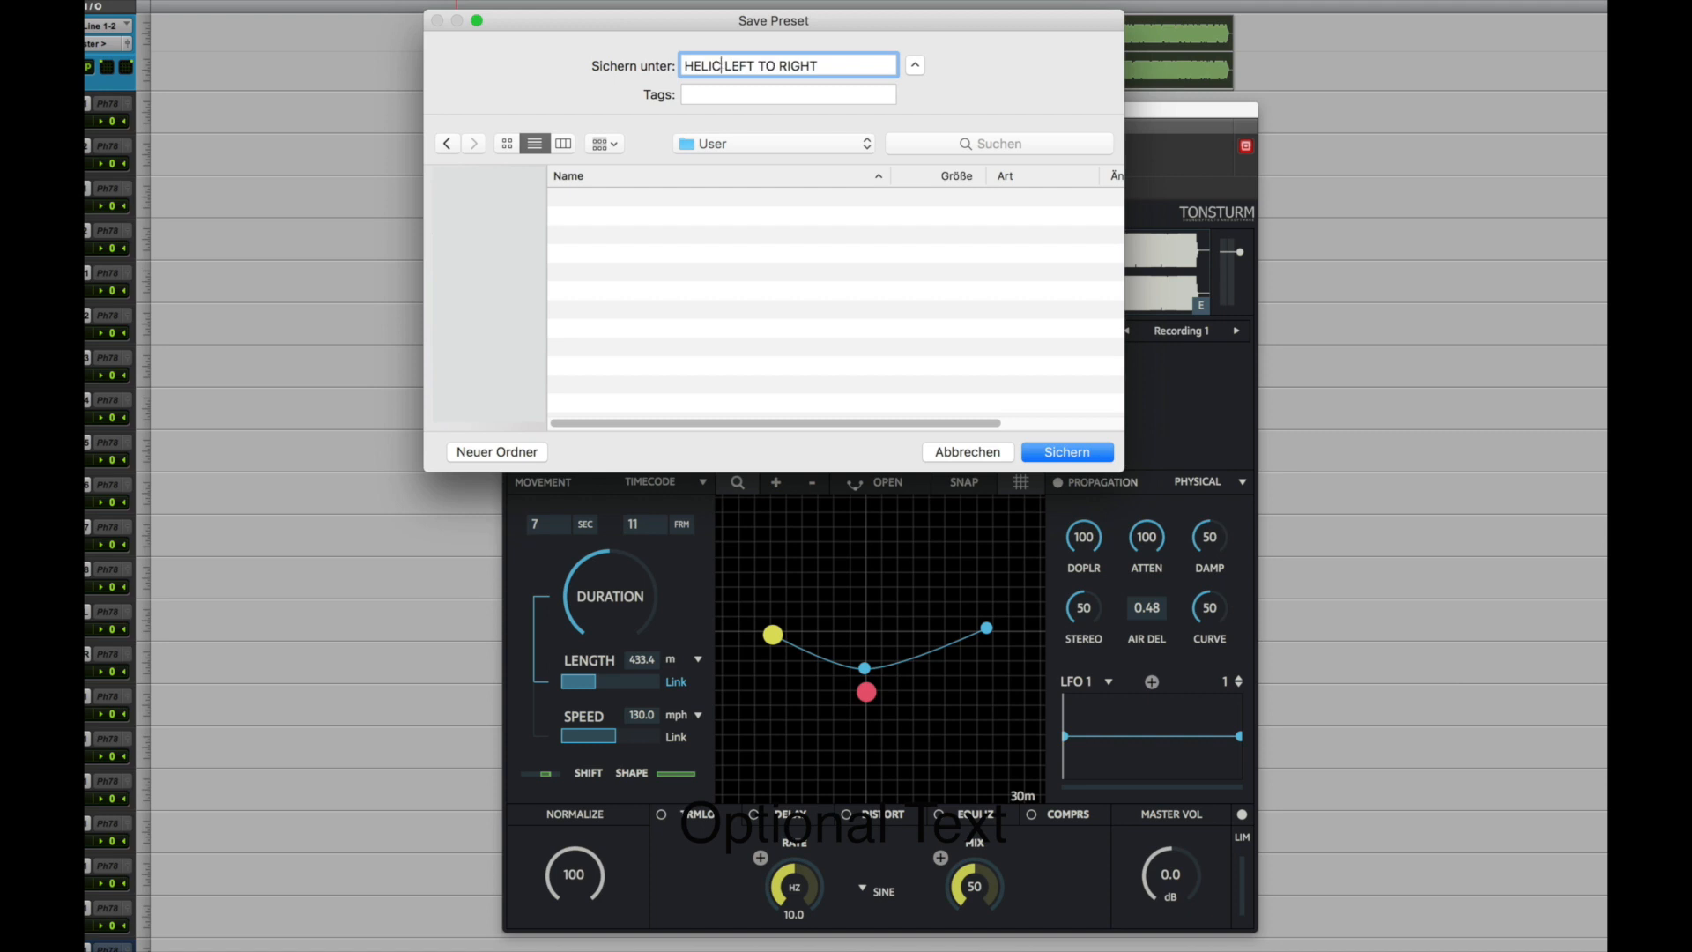
{"action": "type", "text": "OPTER"}
{"action": "key", "text": "Return"}
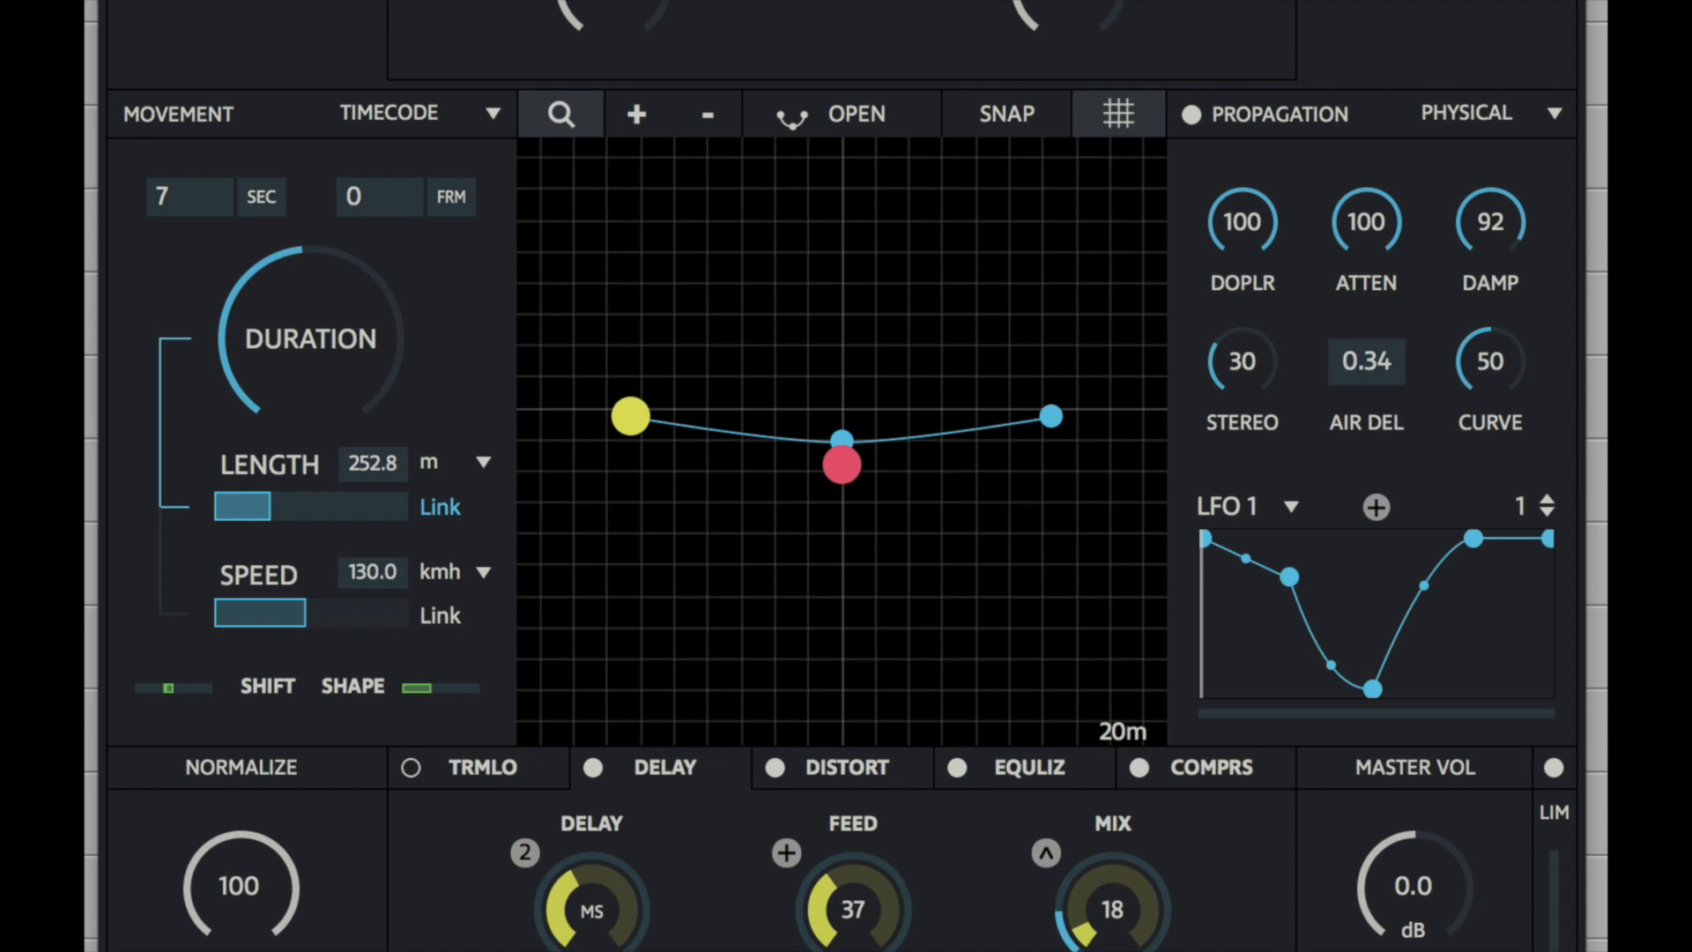
Move the red listener dot near the path's start, past its middle, and back to centre just below the path.
{"action": "left_click_drag", "start_coordinate": [841, 463], "coordinate": [667, 476]}
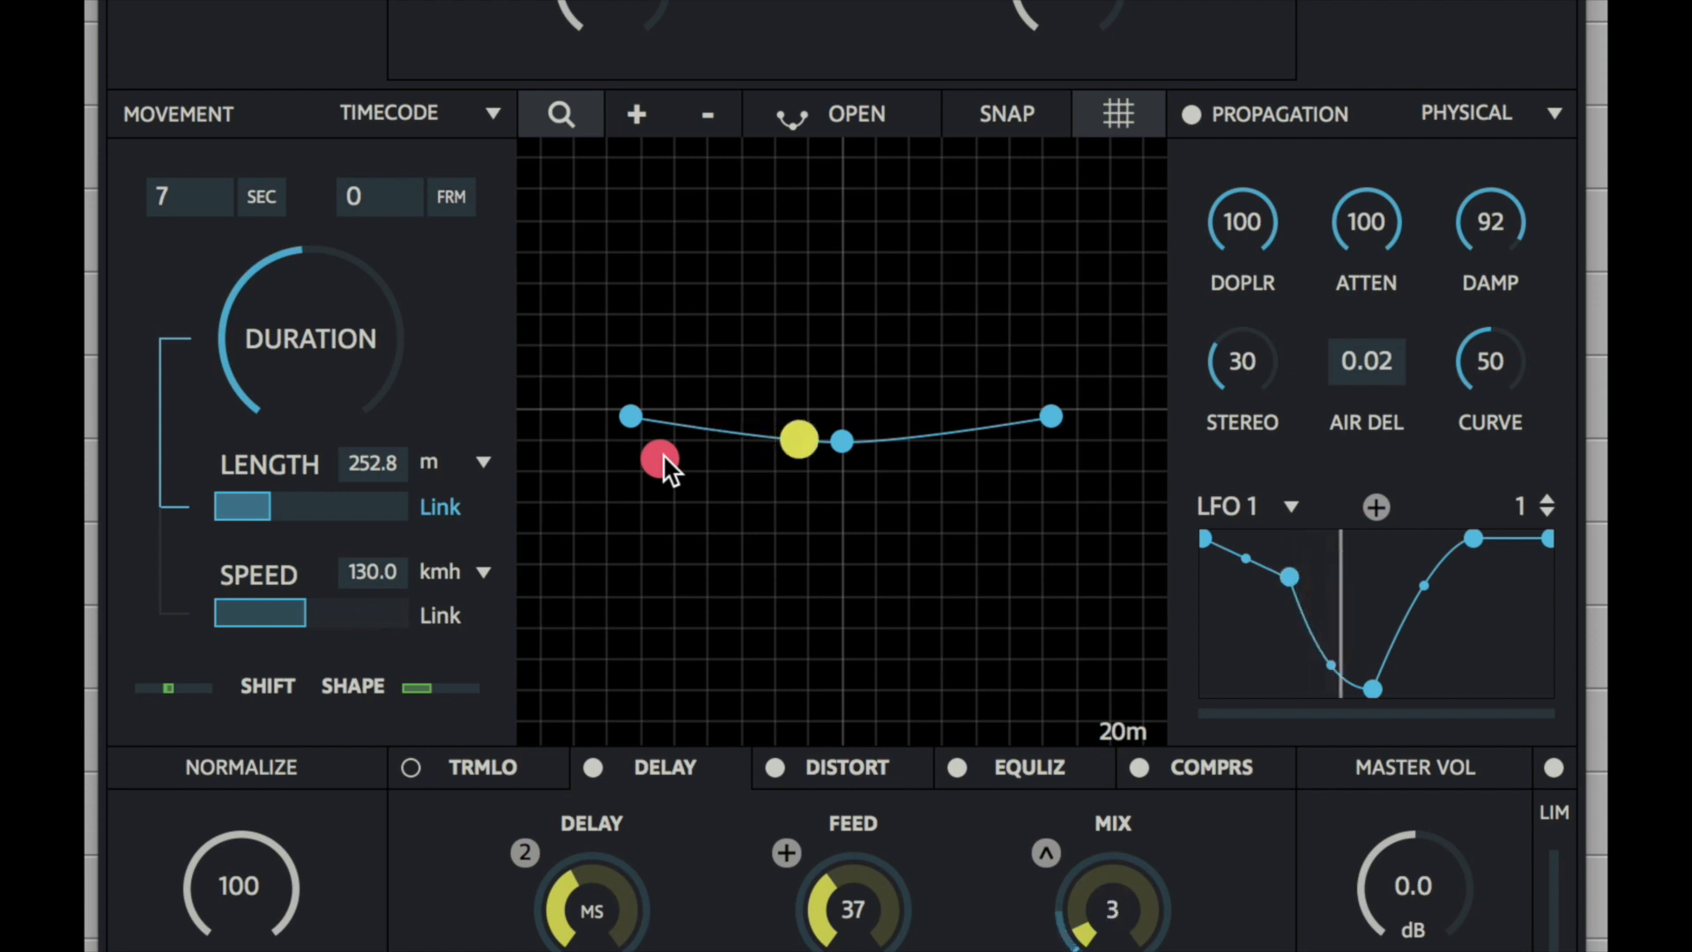
{"action": "left_click_drag", "start_coordinate": [663, 453], "coordinate": [959, 451]}
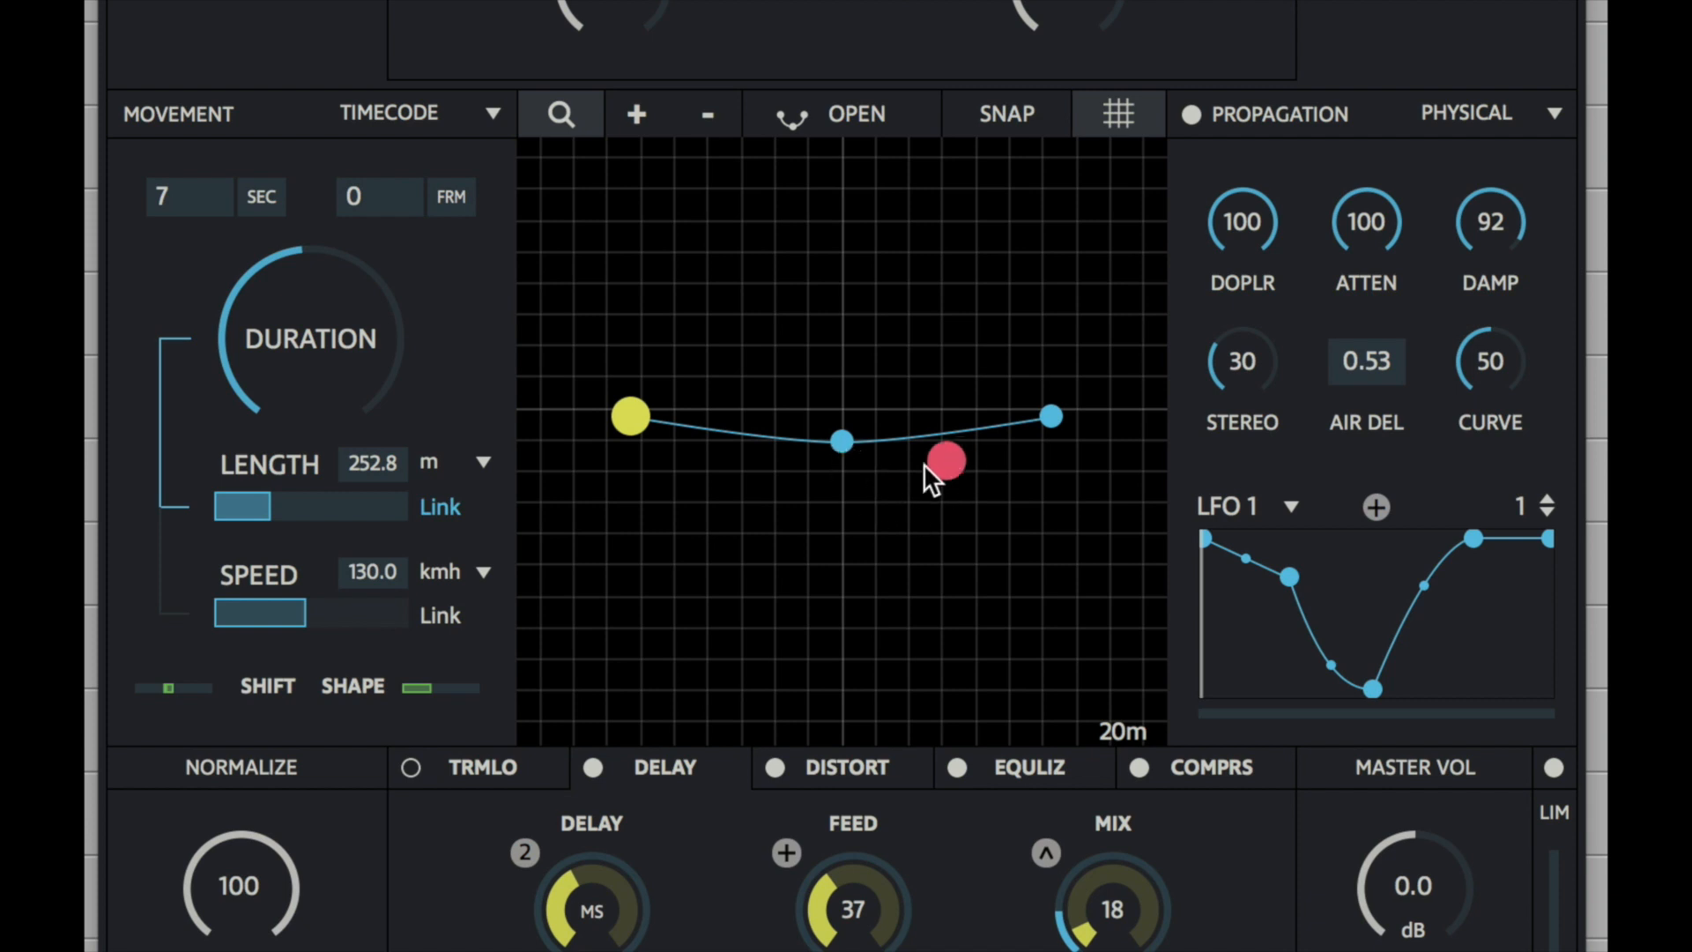
{"action": "left_click_drag", "start_coordinate": [924, 464], "coordinate": [840, 476]}
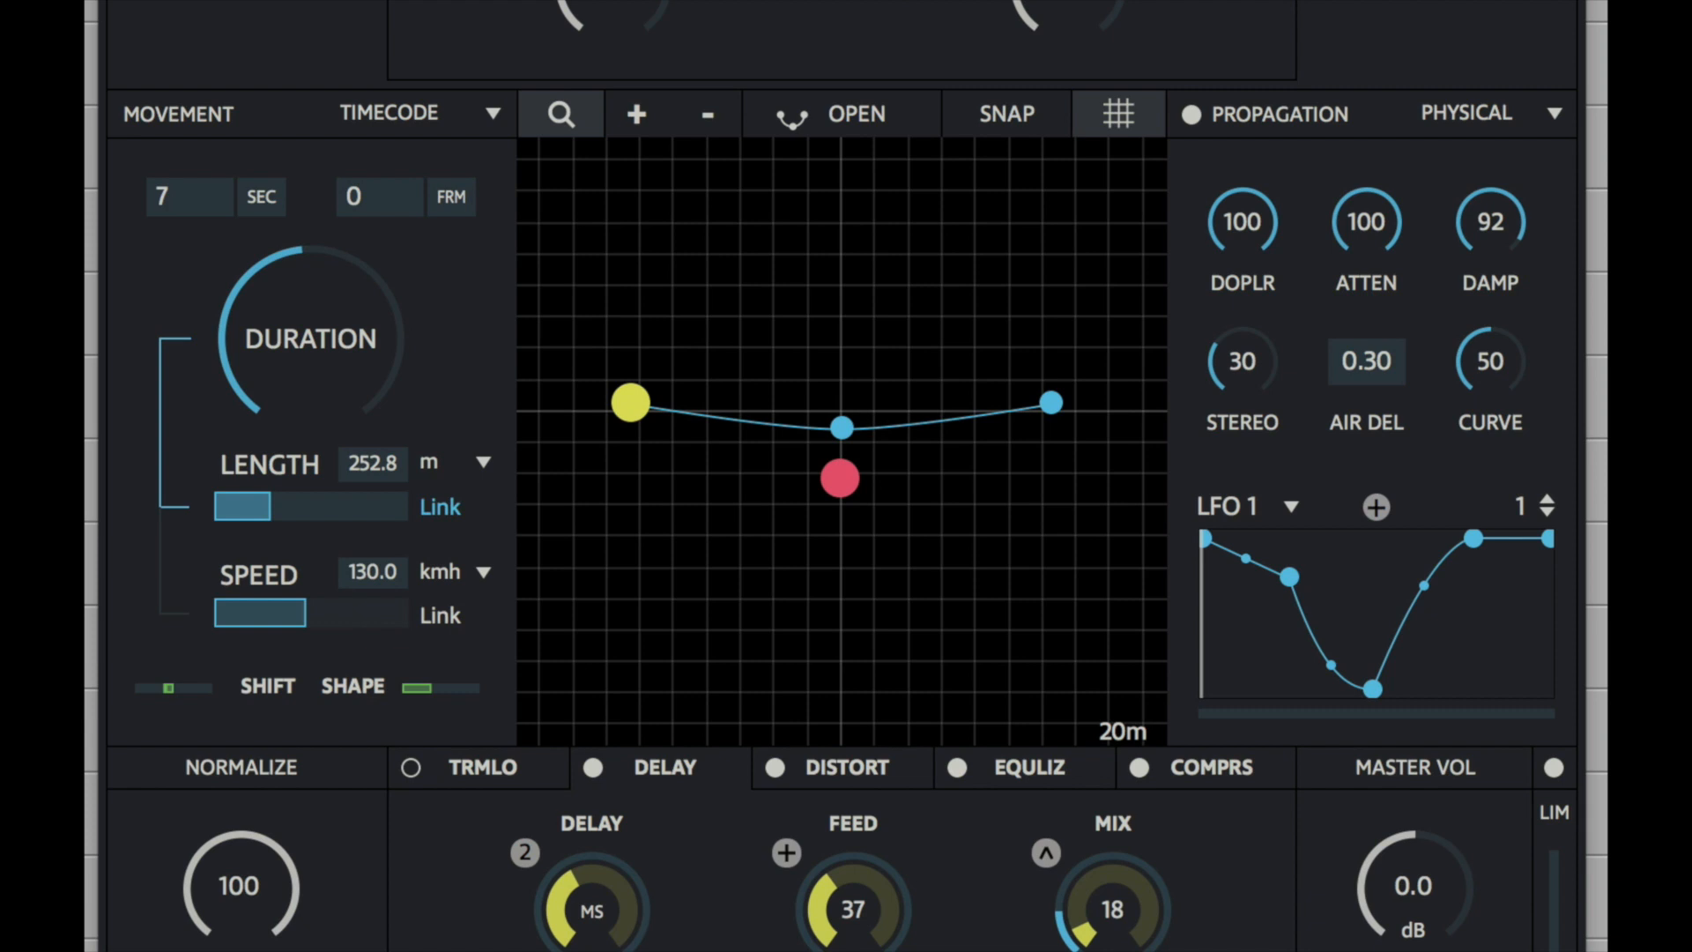
Link the duration to speed and reshape the path with two extra points into a stepped curve descending from upper left to lower right.
{"action": "left_click", "coordinate": [453, 621]}
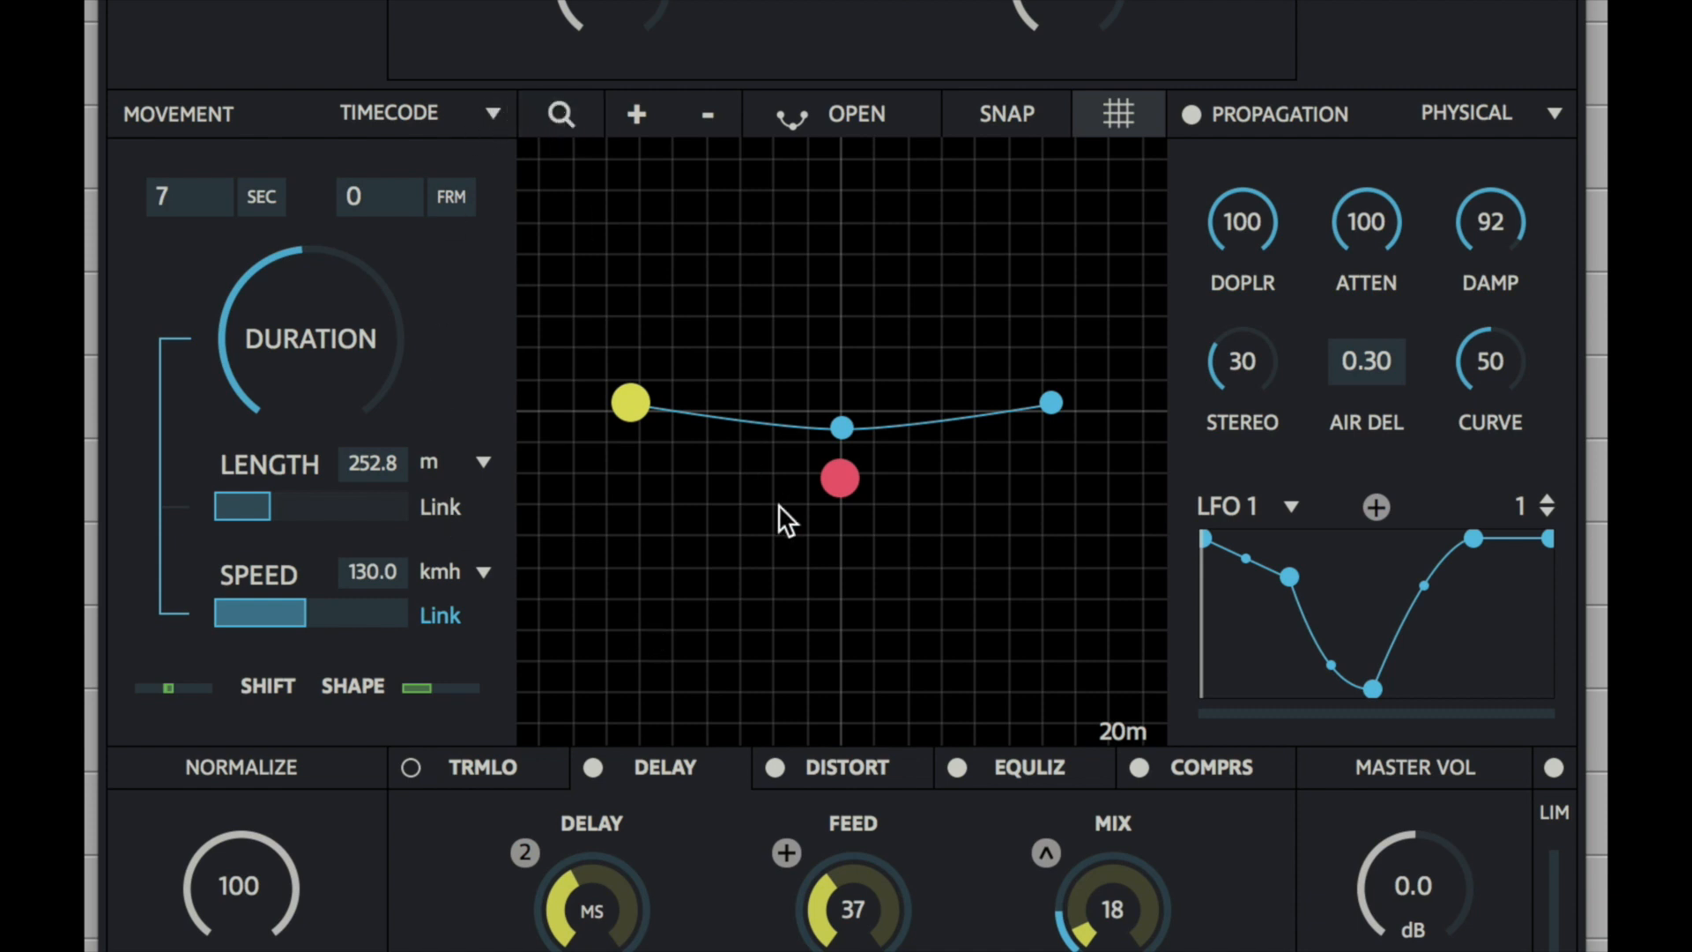
{"action": "left_click_drag", "start_coordinate": [841, 428], "coordinate": [842, 280]}
{"action": "left_click_drag", "start_coordinate": [945, 342], "coordinate": [728, 537]}
{"action": "left_click_drag", "start_coordinate": [899, 472], "coordinate": [966, 226]}
{"action": "left_click_drag", "start_coordinate": [1051, 402], "coordinate": [1138, 601]}
{"action": "mouse_move", "coordinate": [728, 537]}
{"action": "left_mouse_down"}
{"action": "mouse_move", "coordinate": [826, 424]}
{"action": "mouse_move", "coordinate": [863, 435]}
{"action": "left_mouse_up"}
{"action": "left_click_drag", "start_coordinate": [966, 227], "coordinate": [1052, 466]}
{"action": "left_click_drag", "start_coordinate": [630, 401], "coordinate": [578, 222]}
{"action": "left_click_drag", "start_coordinate": [840, 478], "coordinate": [825, 498]}
Link the duration back to the path length and lower the speed to 91.0 kmh.
{"action": "left_click", "coordinate": [441, 508]}
{"action": "left_click_drag", "start_coordinate": [282, 507], "coordinate": [285, 507]}
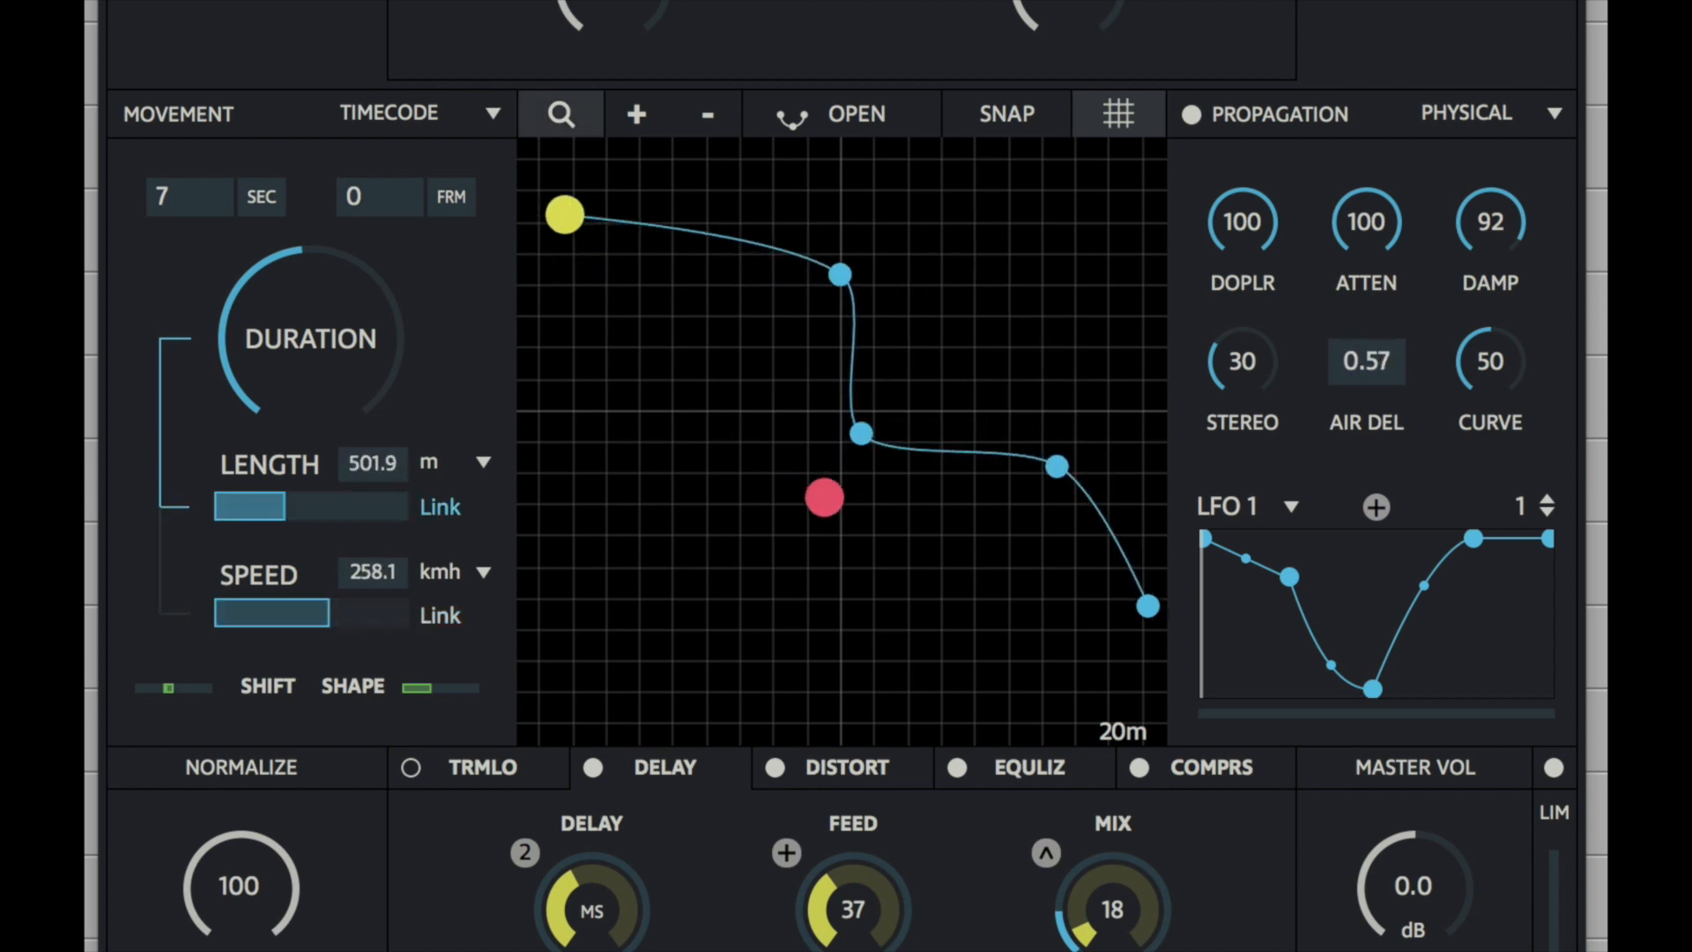
{"action": "left_click_drag", "start_coordinate": [328, 610], "coordinate": [299, 601]}
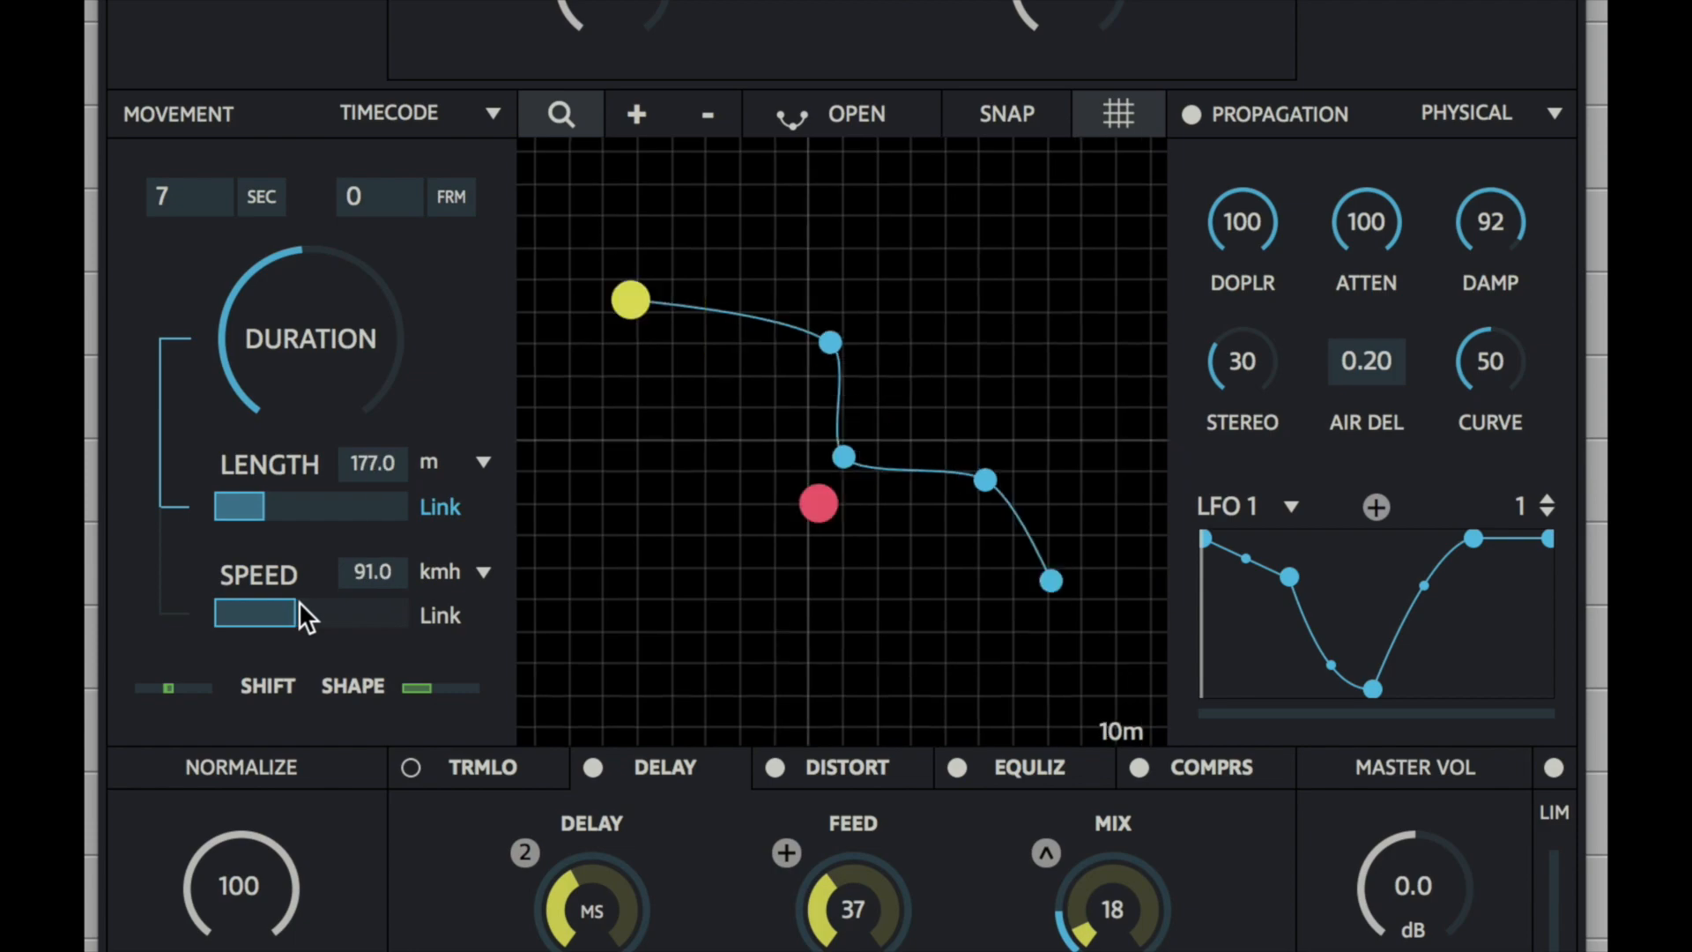
Close the path, add a point on its closing segment near the listener, and reposition that point, the end point and the listener.
{"action": "key", "text": "space"}
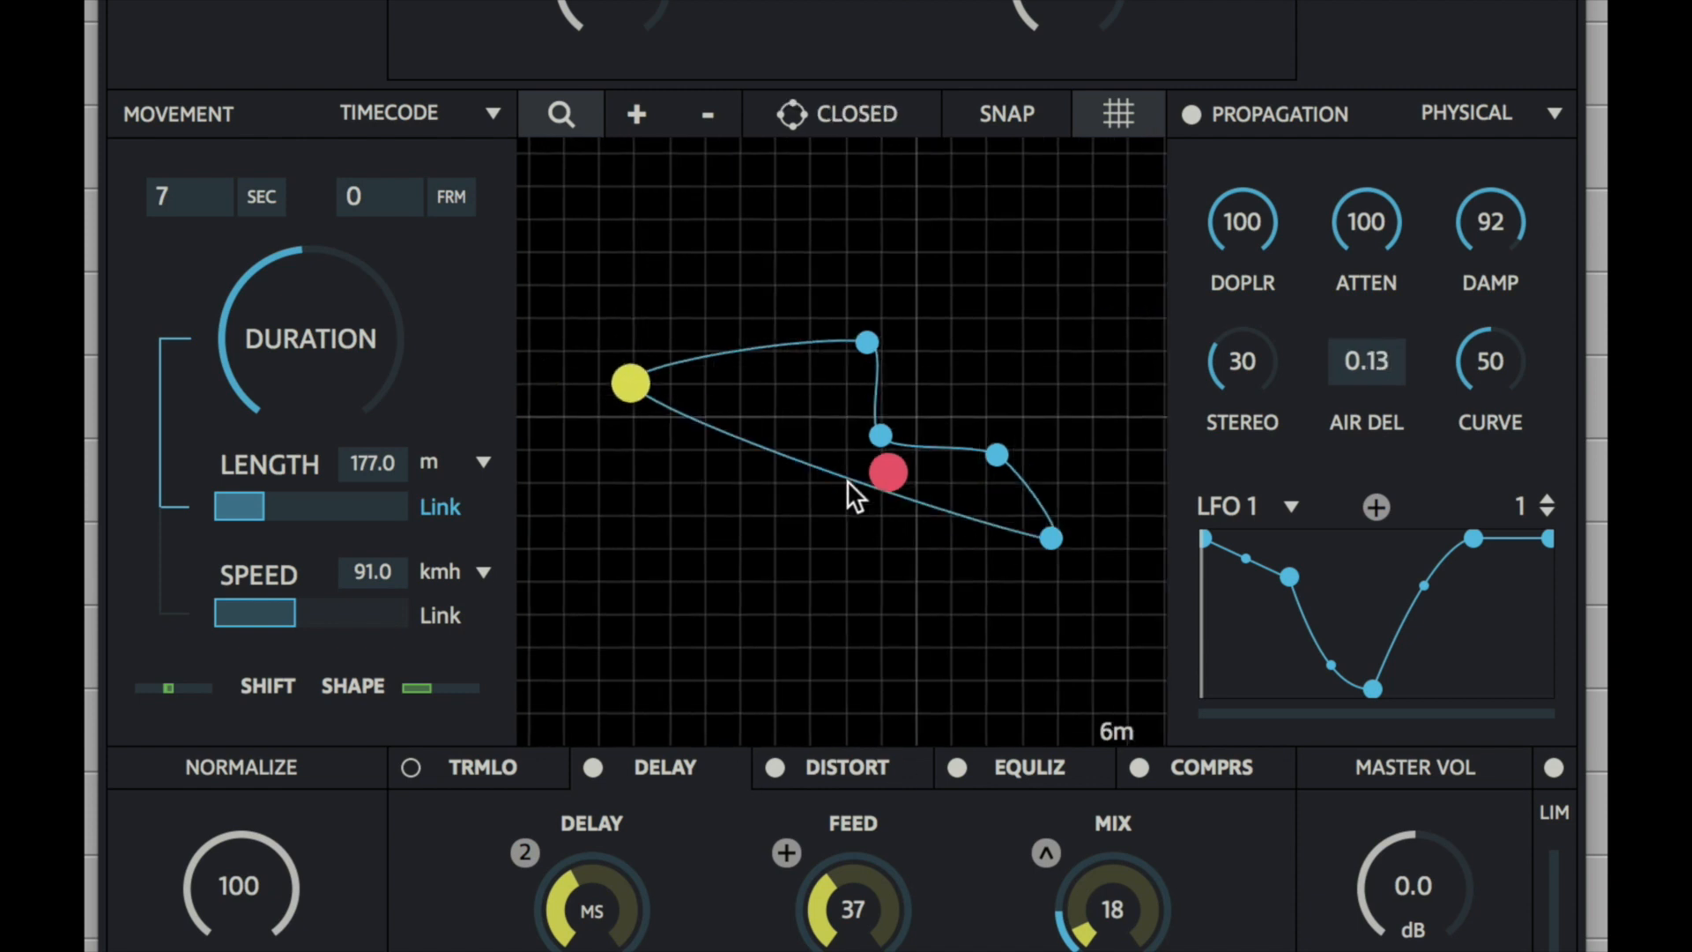
{"action": "double_click", "coordinate": [844, 478]}
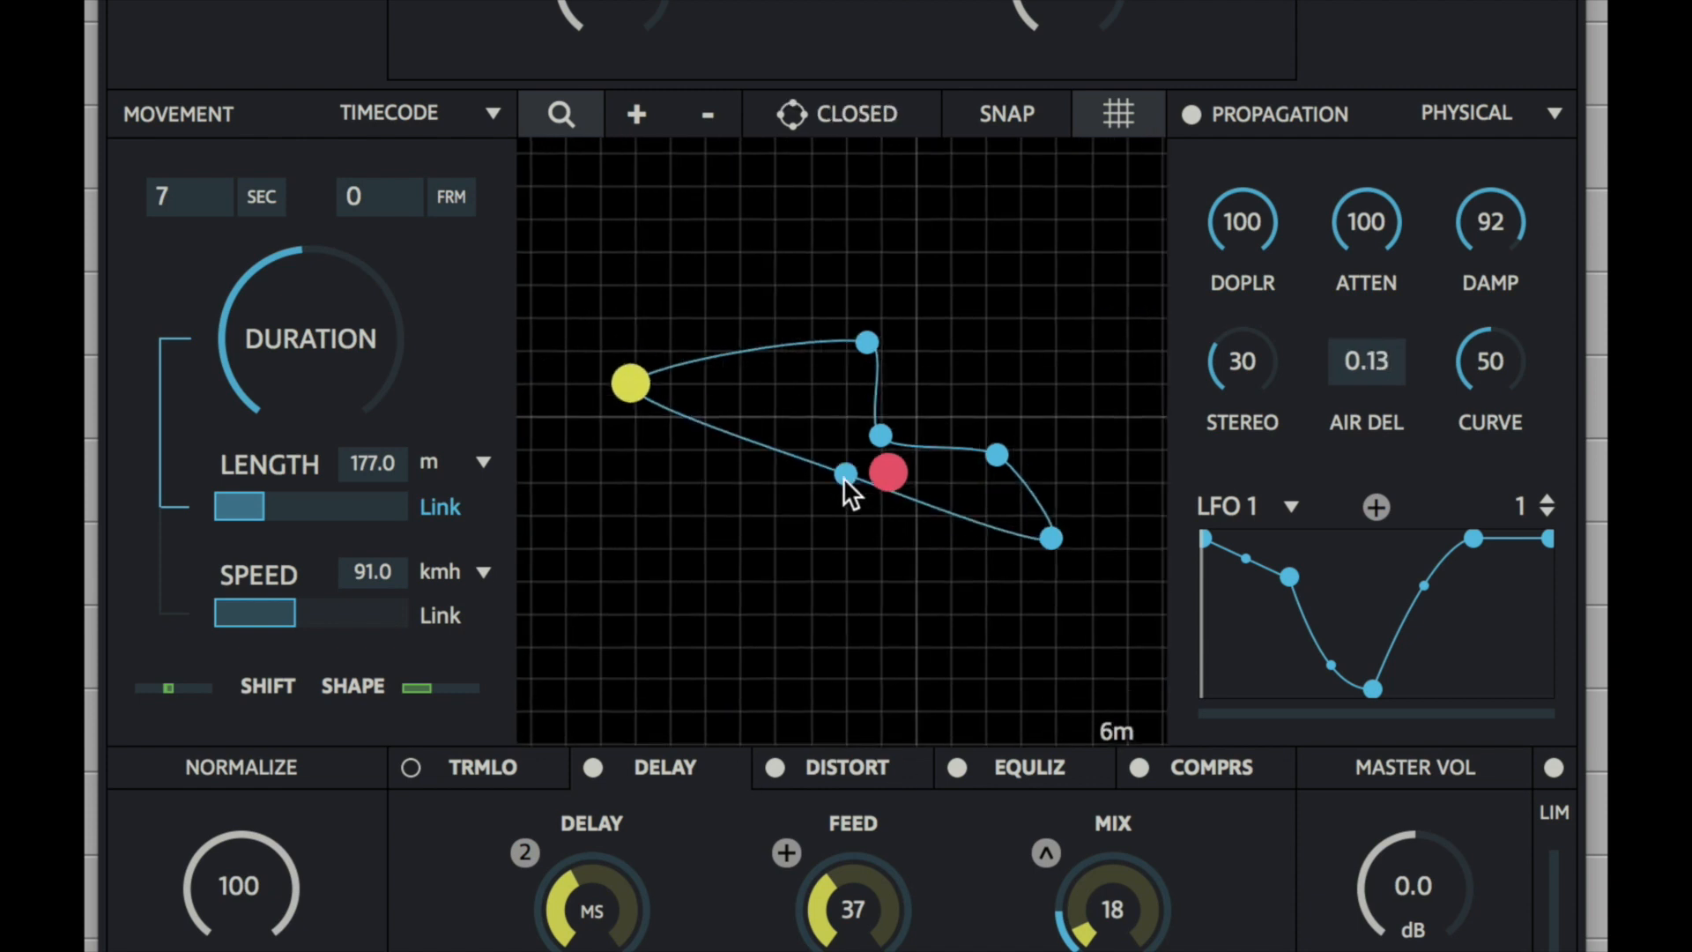
{"action": "left_click_drag", "start_coordinate": [843, 477], "coordinate": [871, 456]}
{"action": "left_click_drag", "start_coordinate": [1051, 538], "coordinate": [1005, 603]}
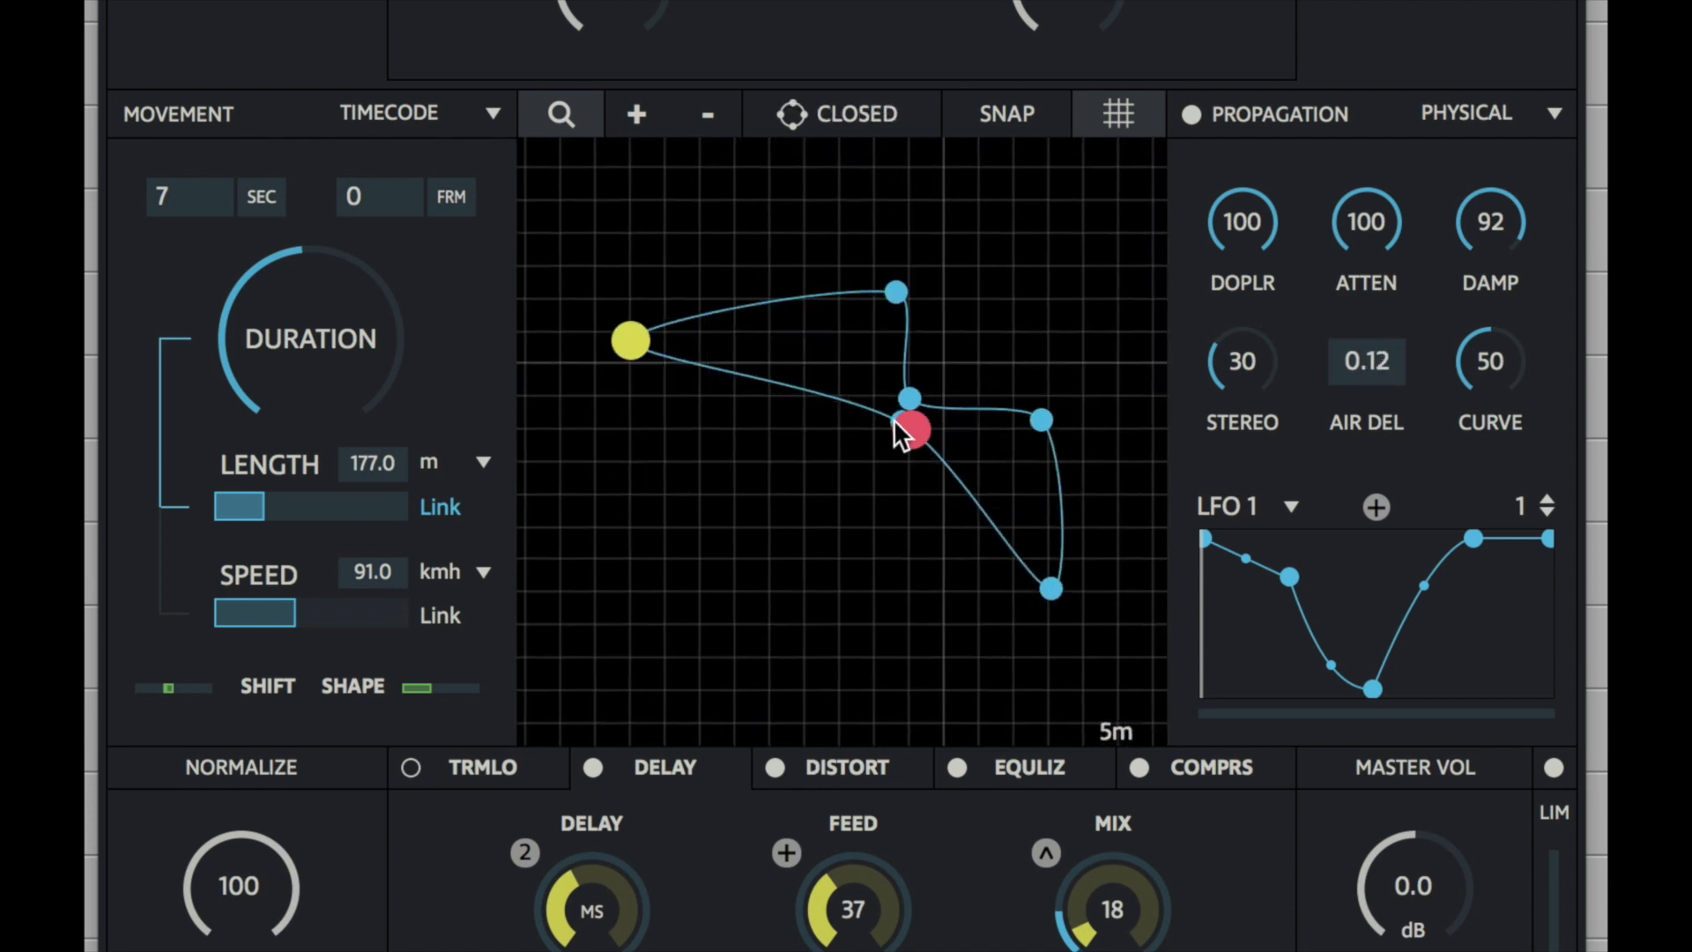
{"action": "mouse_move", "coordinate": [908, 427]}
{"action": "left_mouse_down"}
{"action": "mouse_move", "coordinate": [891, 450]}
{"action": "mouse_move", "coordinate": [930, 407]}
{"action": "left_mouse_up"}
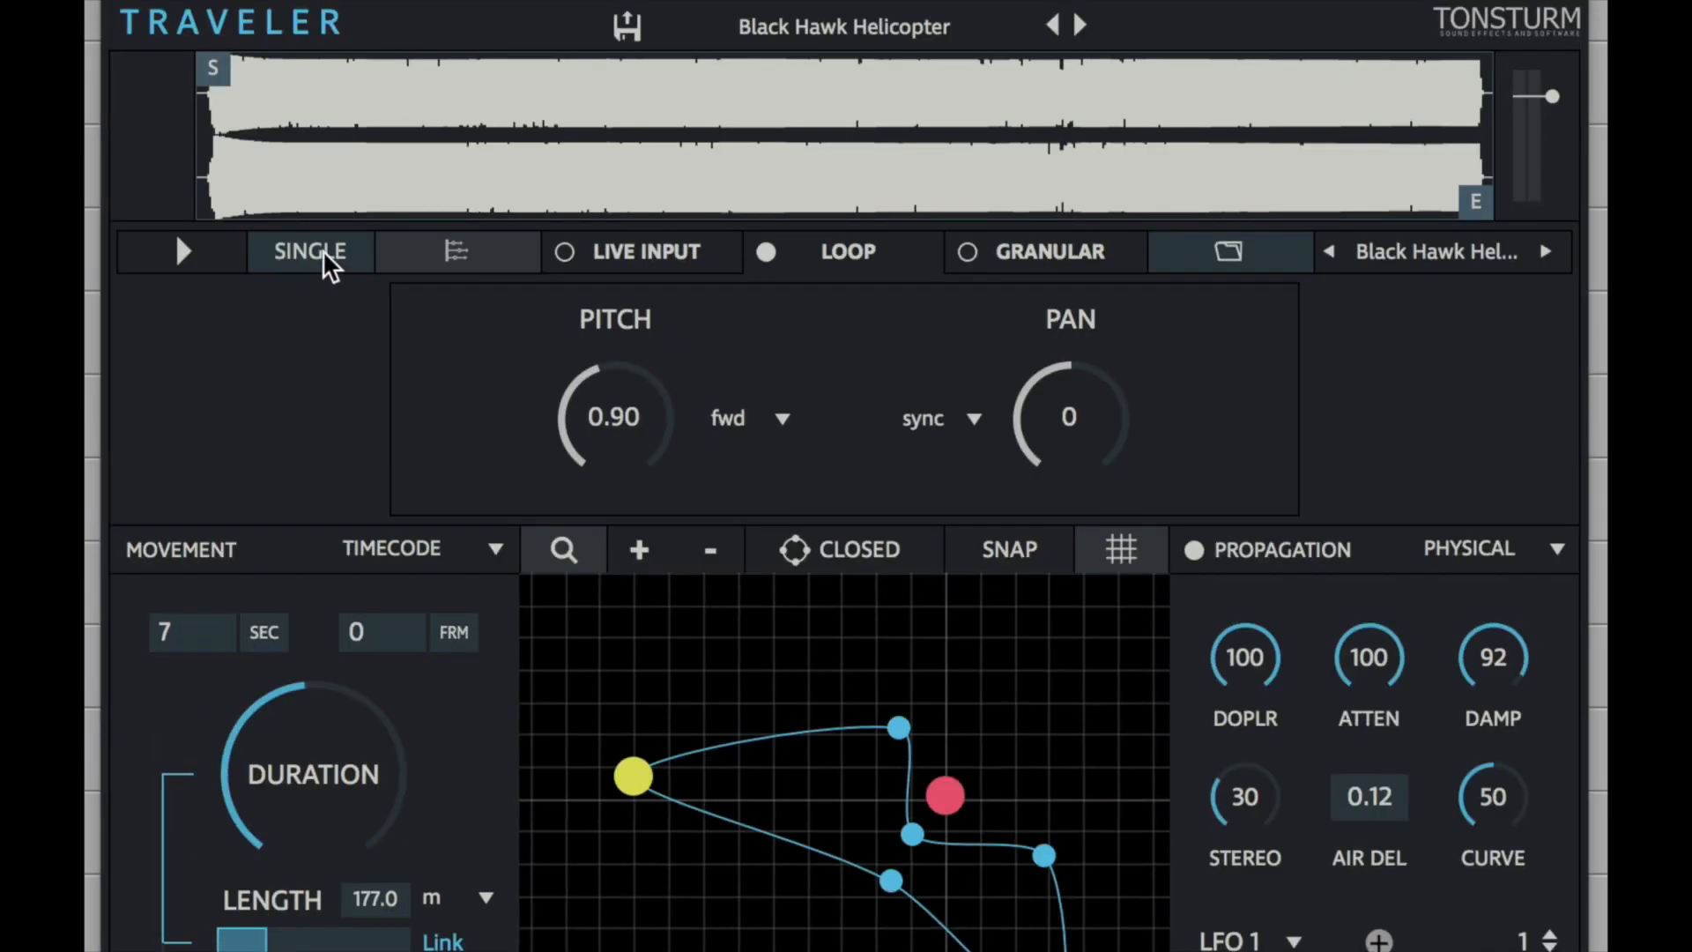
Set the movement playback to loop, shorten the duration to 1 second 2 frames, and audition the result.
{"action": "left_click", "coordinate": [336, 260]}
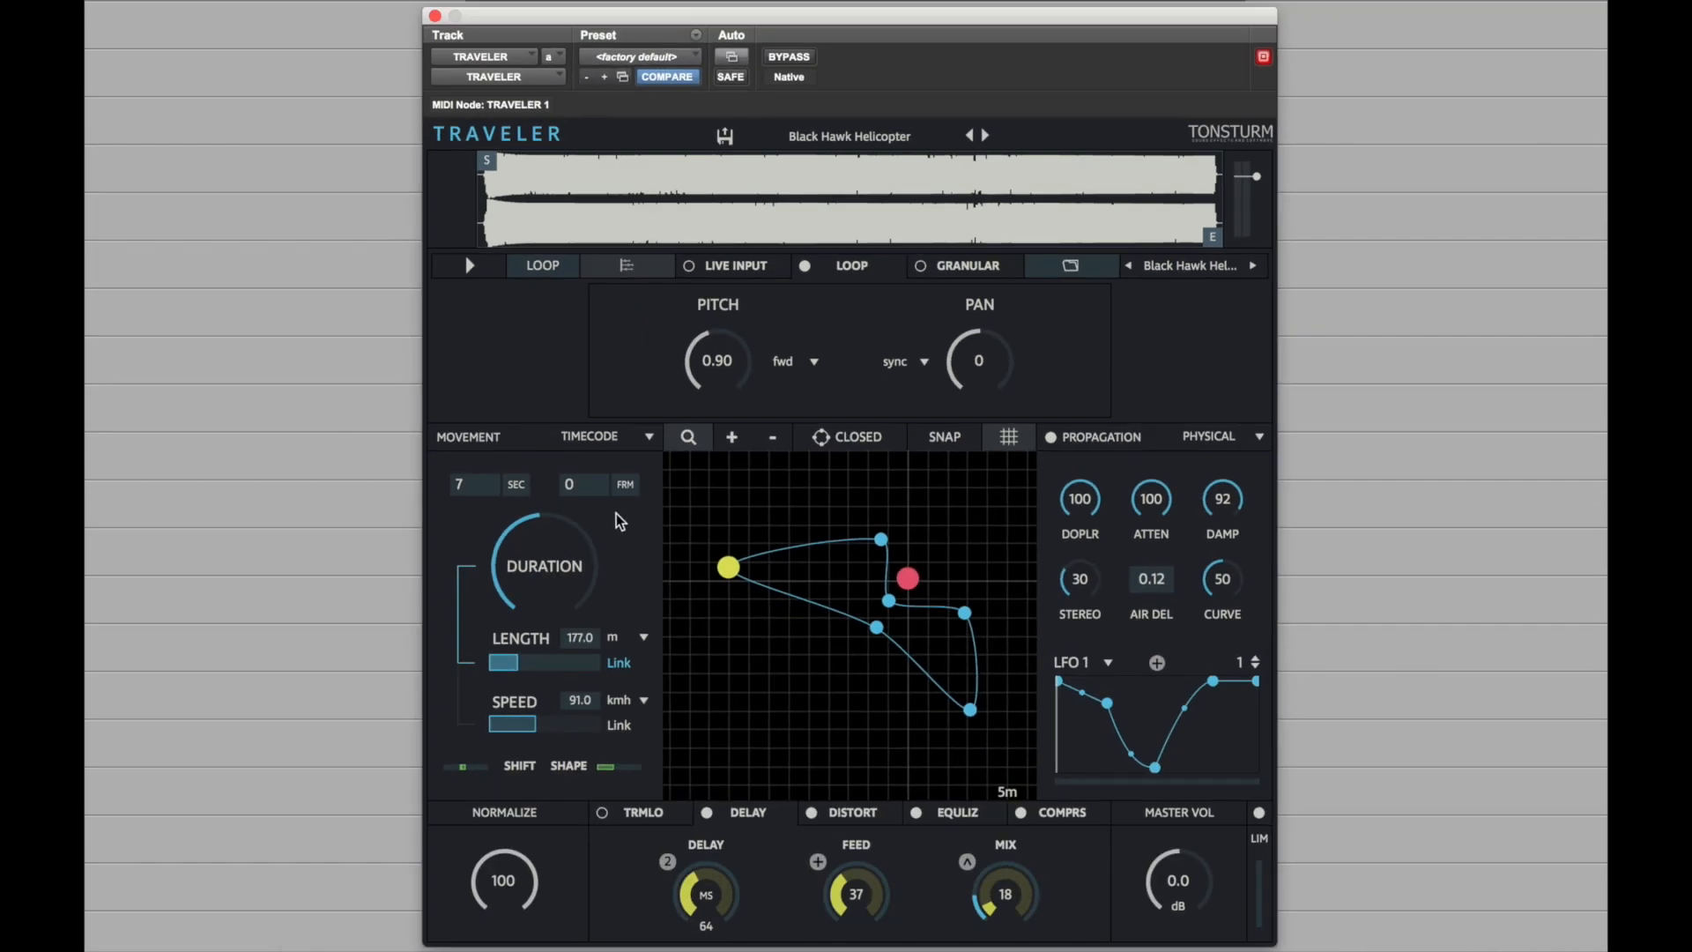
{"action": "left_click_drag", "start_coordinate": [393, 743], "coordinate": [384, 900]}
{"action": "key", "text": "space"}
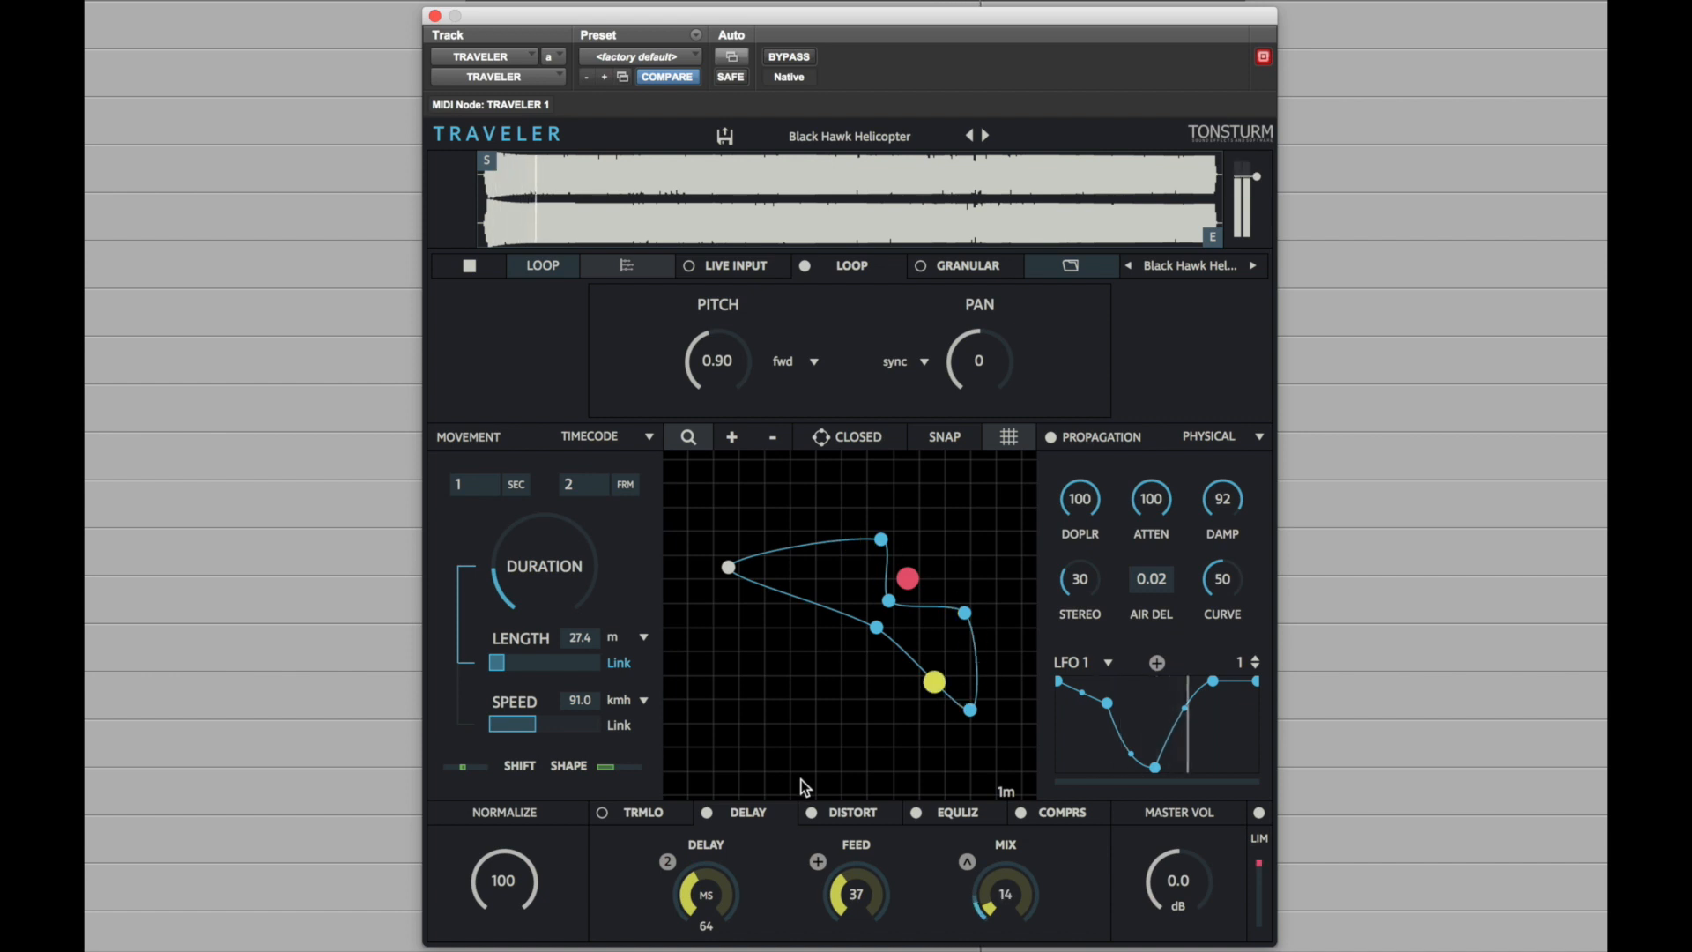
{"action": "key", "text": "space"}
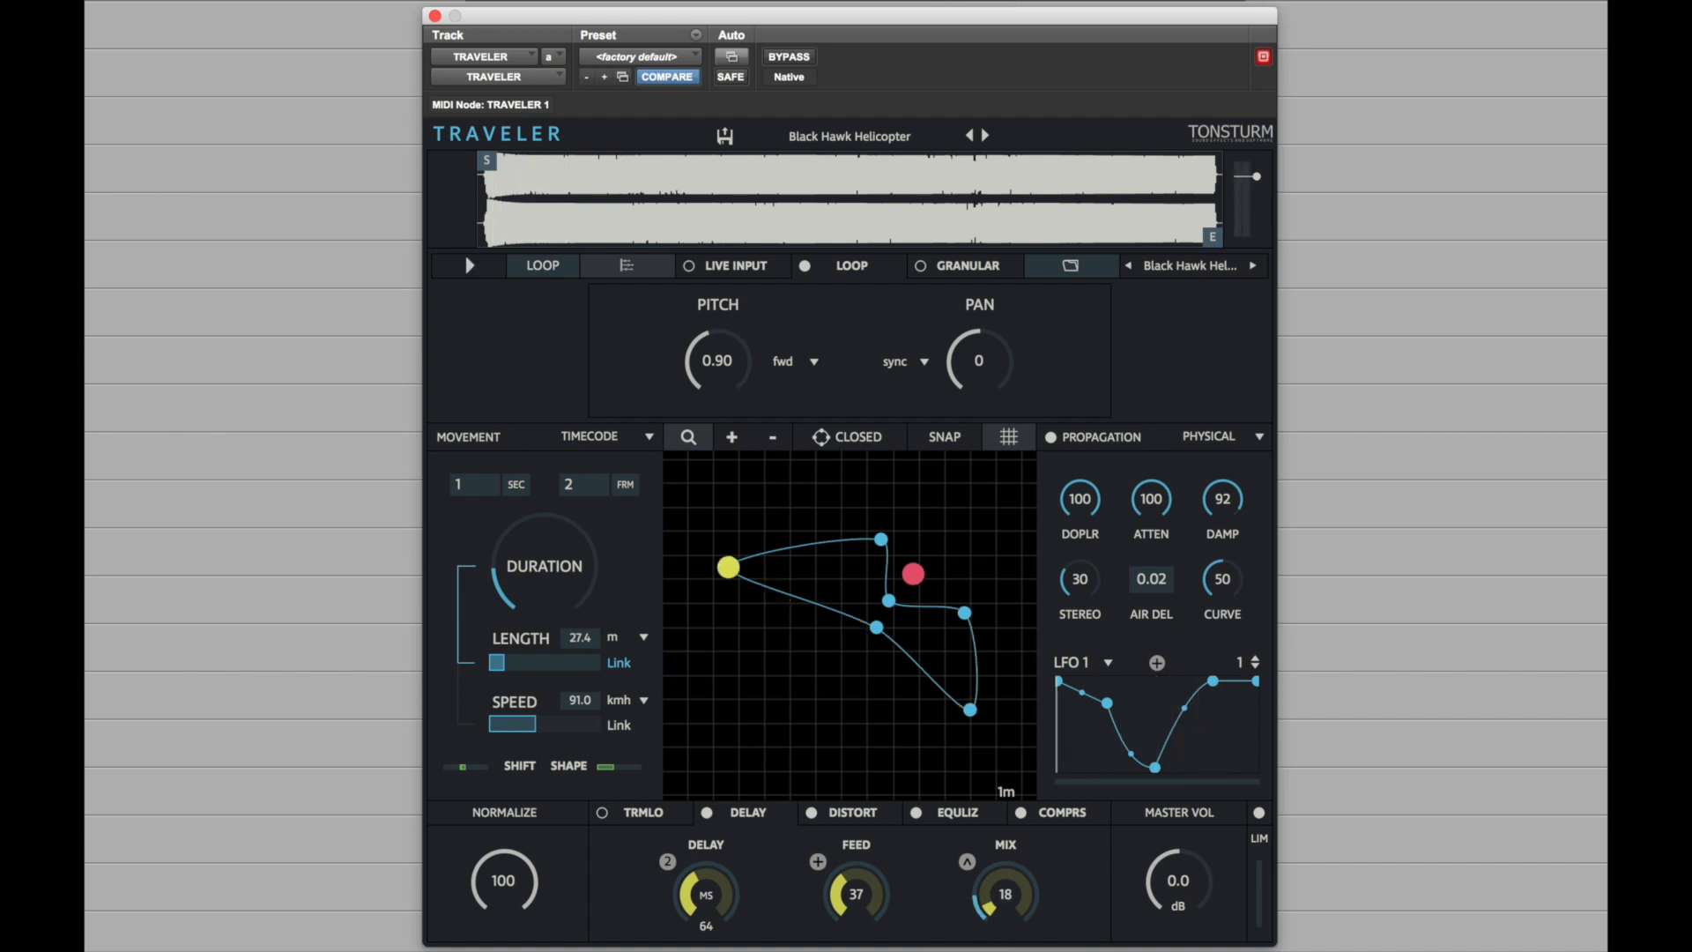
Look into the 1_VEHICLES sample folder without opening a file, and step through its samples to load F1 Williams.
{"action": "left_click", "coordinate": [1093, 266]}
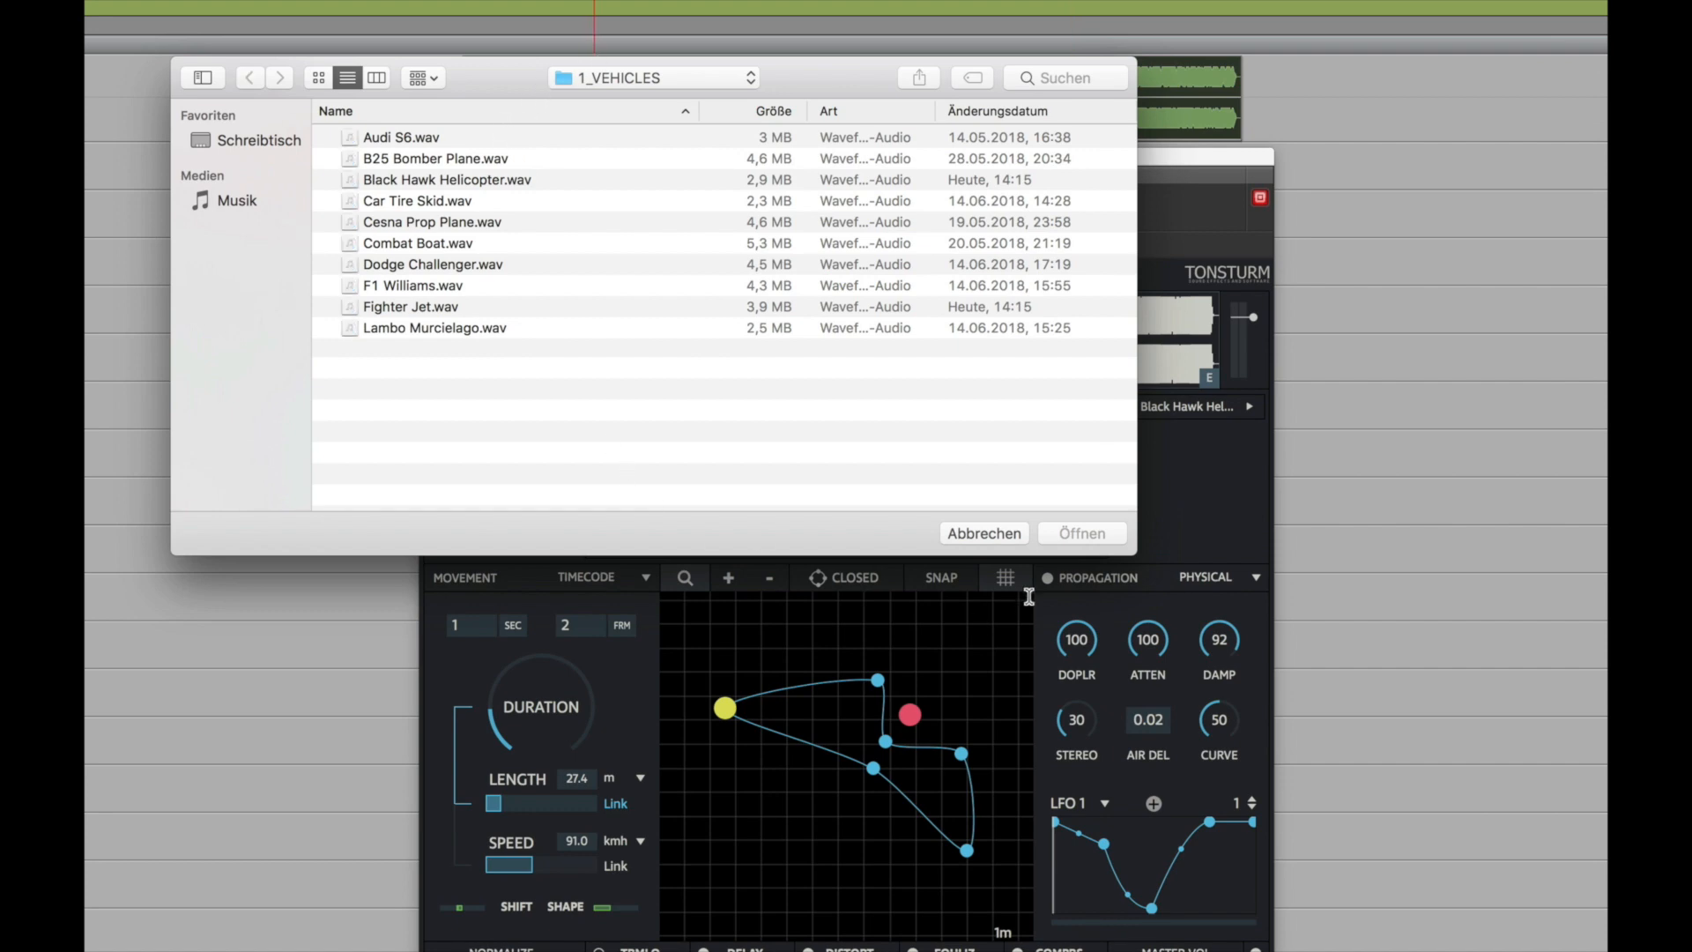
{"action": "left_click", "coordinate": [984, 534]}
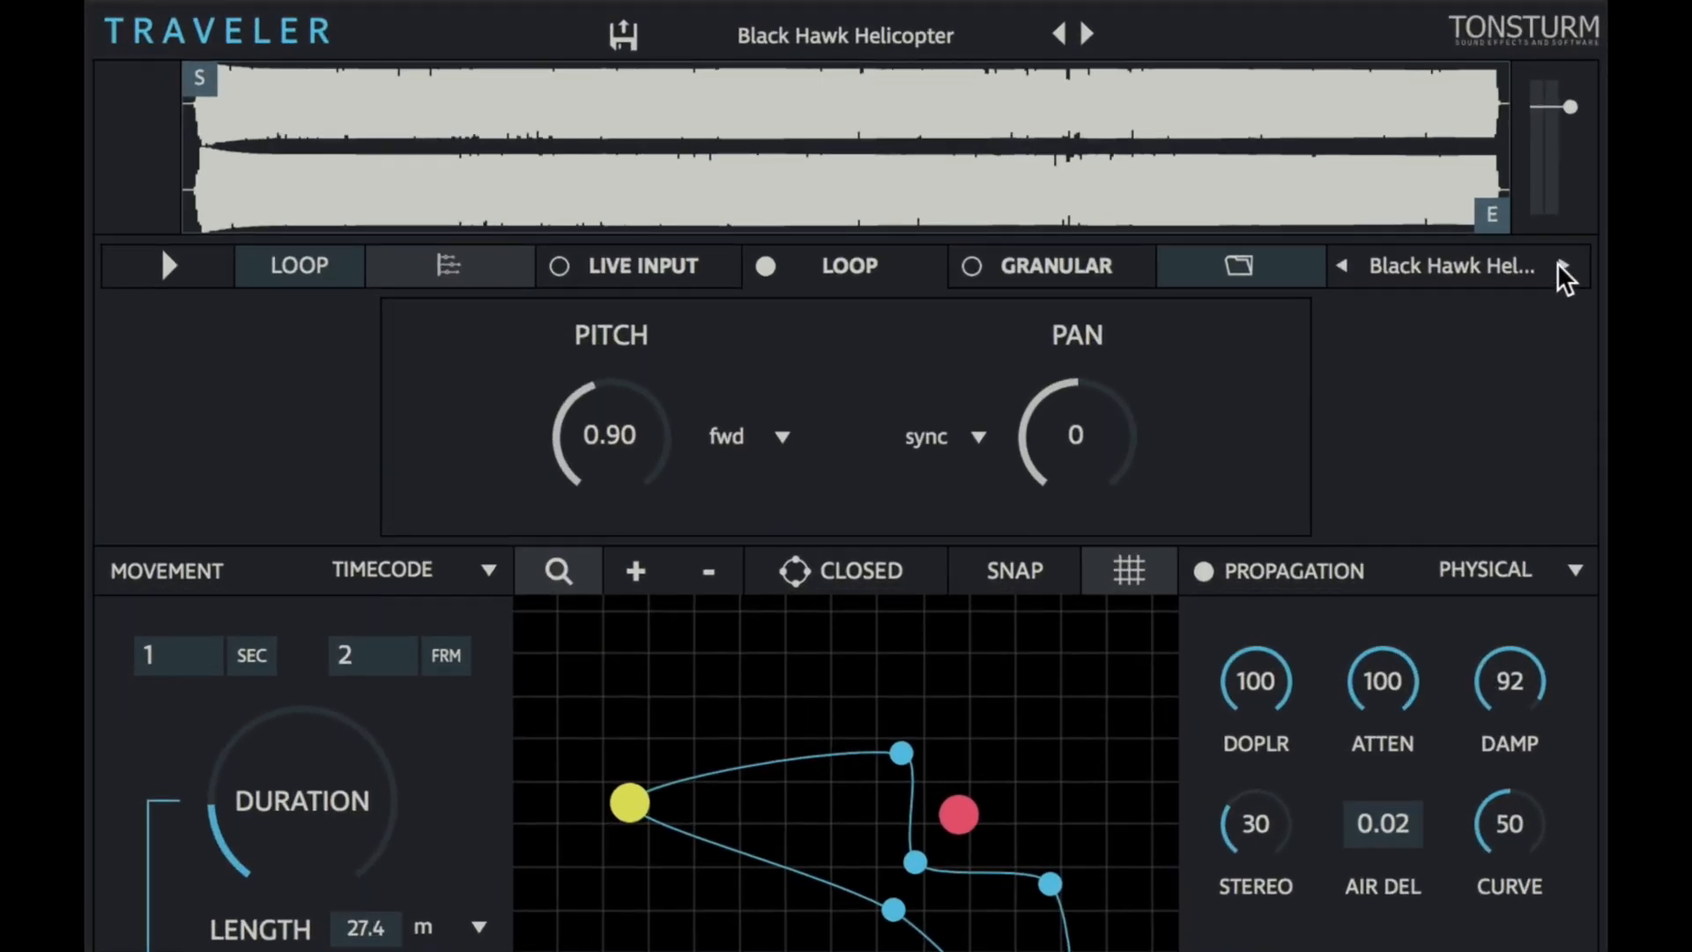
{"action": "left_click", "coordinate": [1560, 264]}
{"action": "left_click", "coordinate": [1561, 264]}
{"action": "left_click", "coordinate": [1561, 266]}
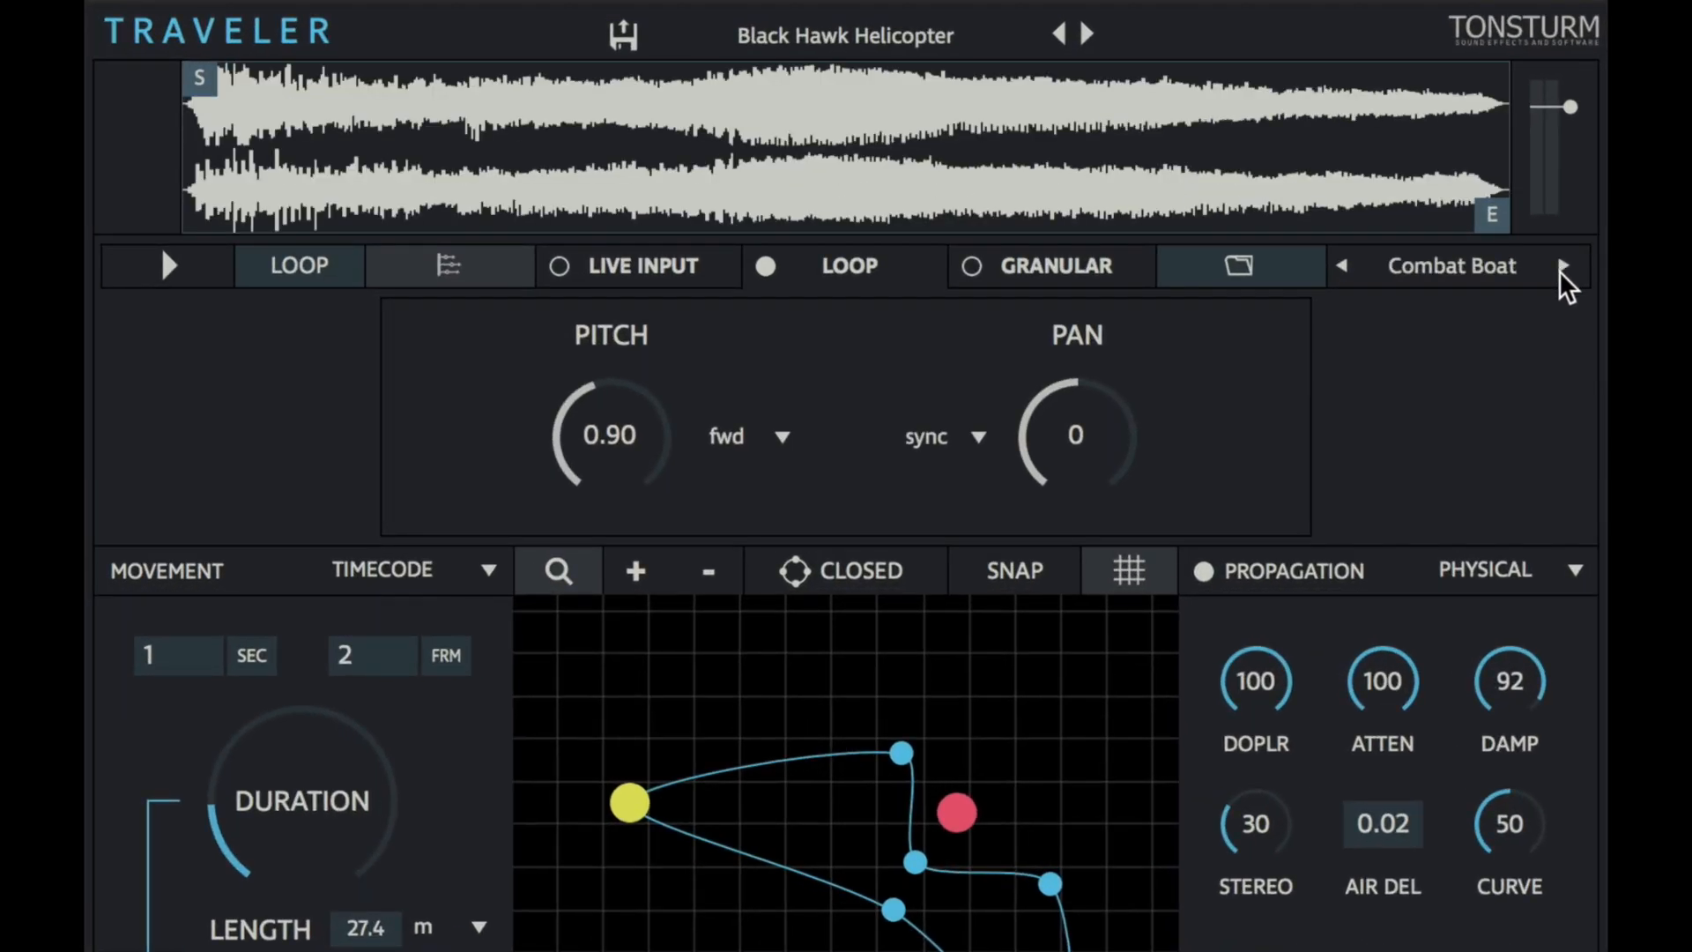
{"action": "left_click", "coordinate": [1560, 268]}
{"action": "left_click", "coordinate": [1560, 267]}
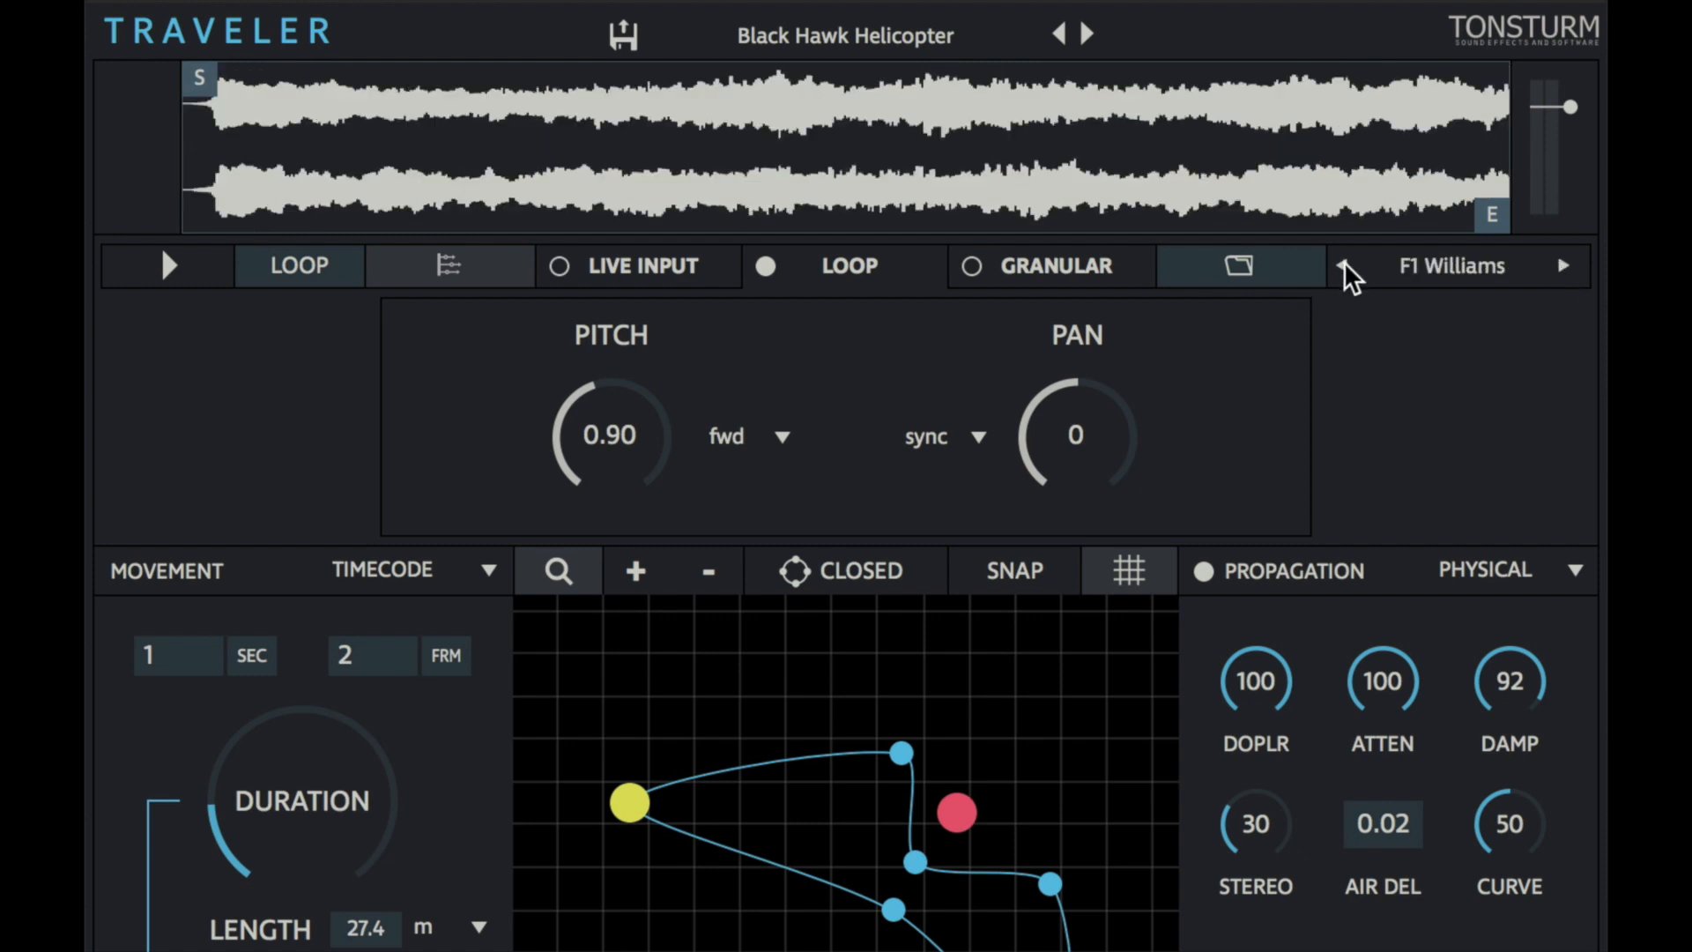
Move the F1 Williams loop's start and end markers inward, set its playback from sync to free, and audition both settings.
{"action": "key", "text": "space"}
{"action": "key", "text": "space"}
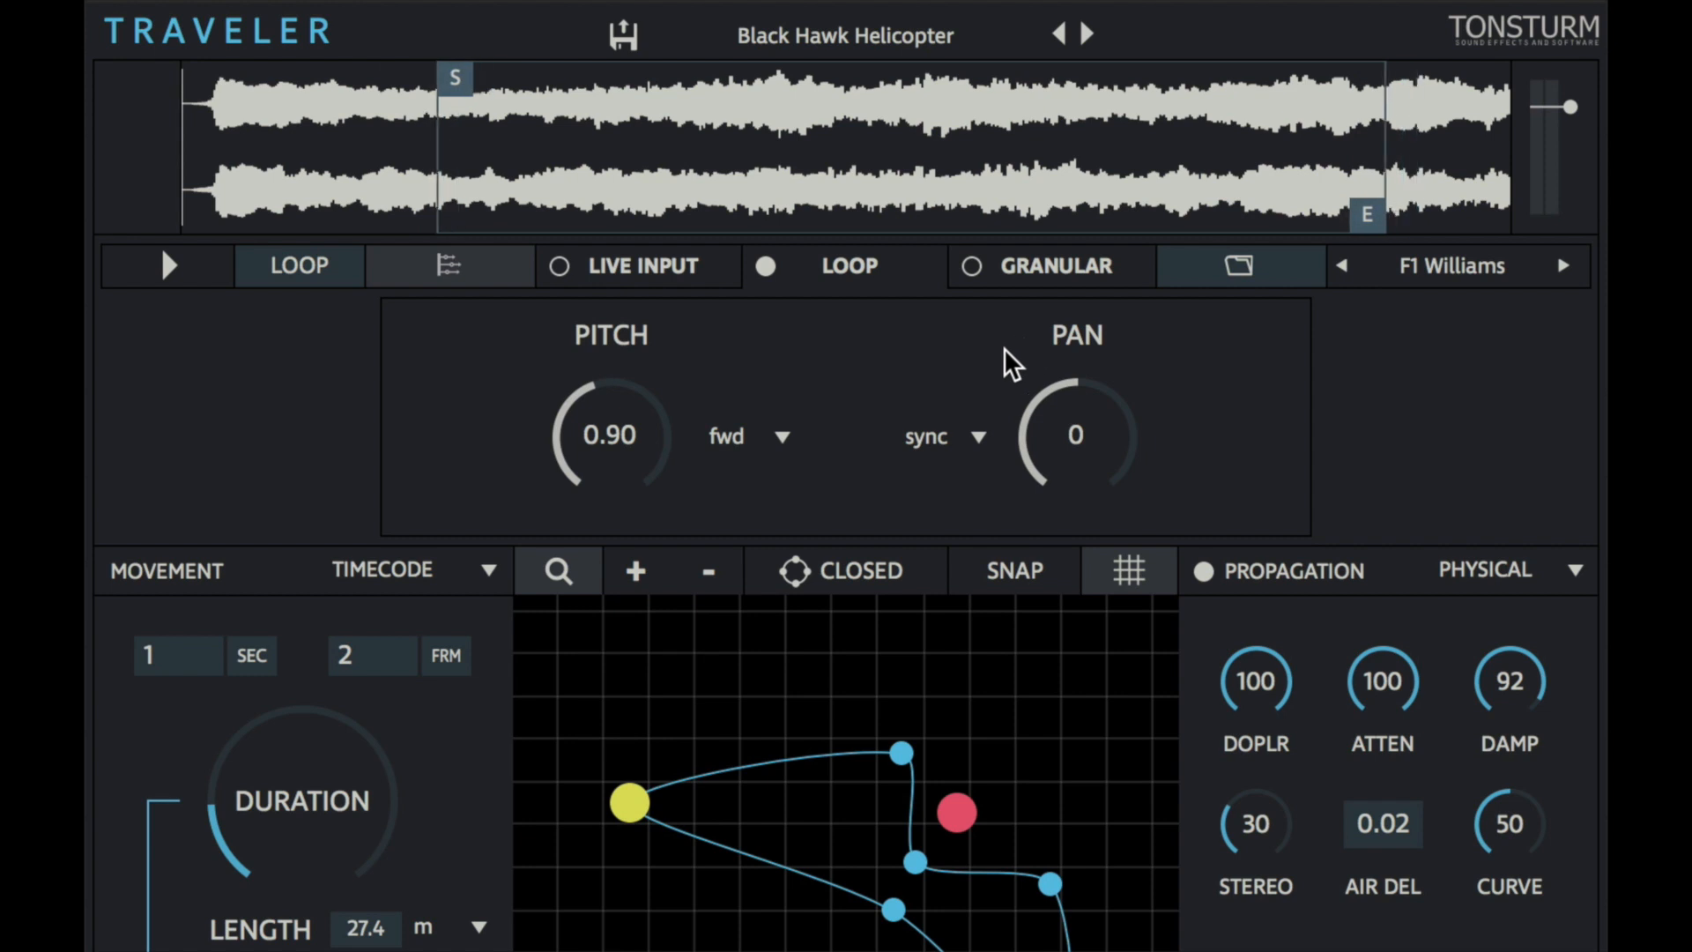
{"action": "key", "text": "space"}
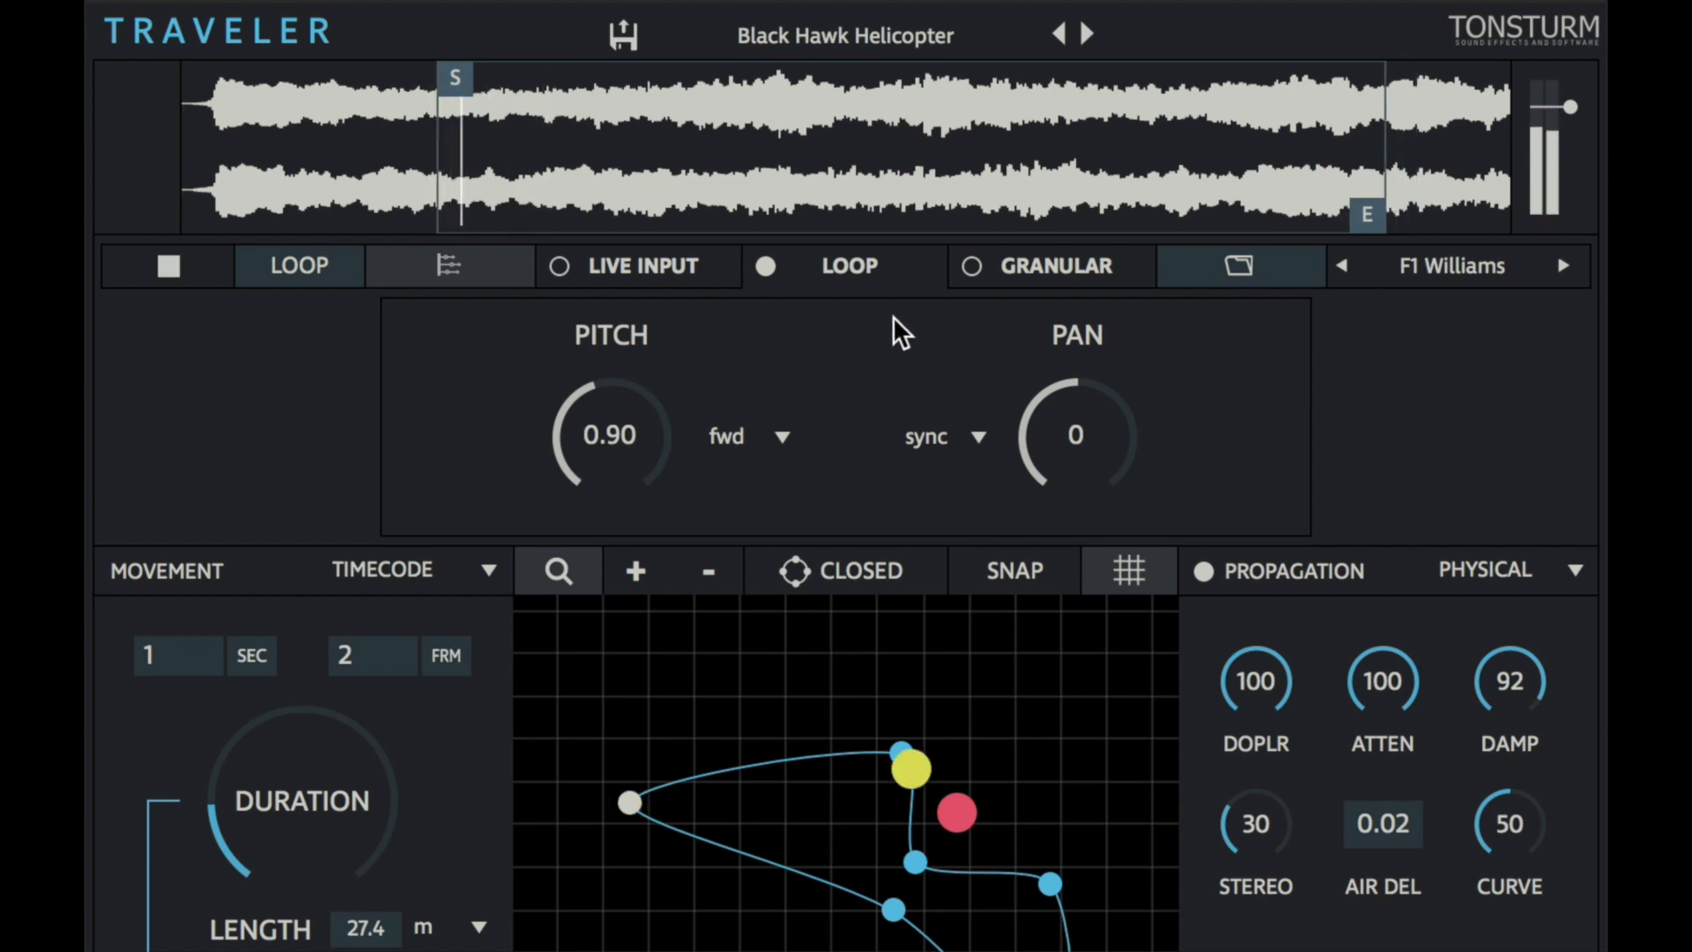
{"action": "key", "text": "space"}
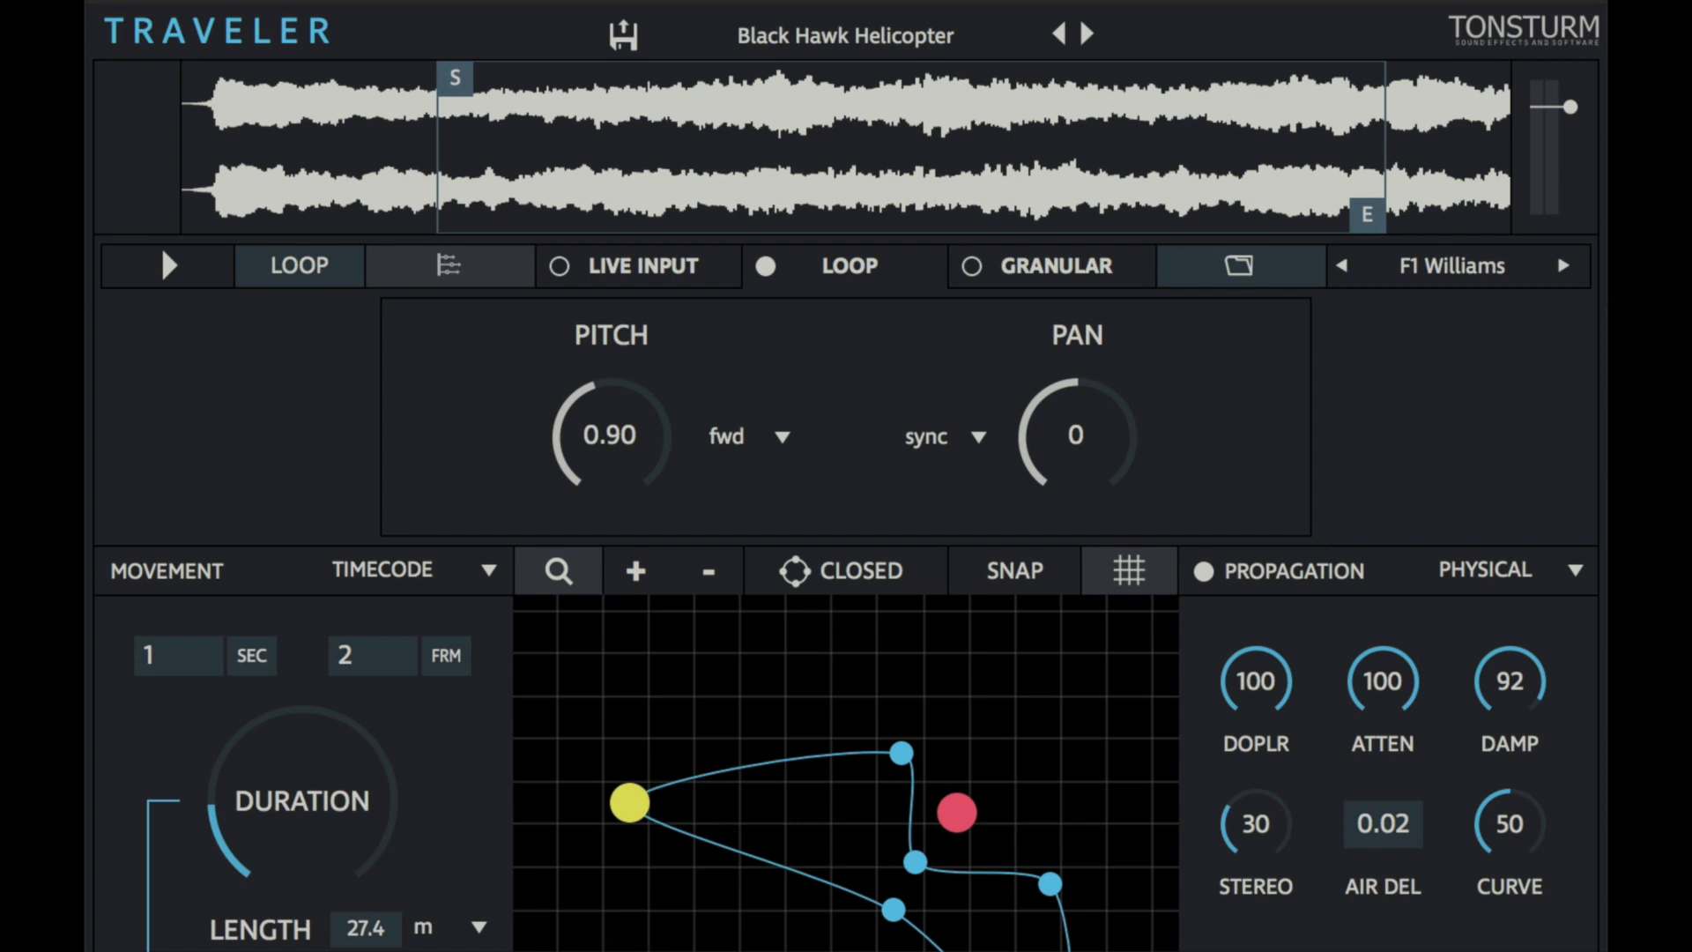
{"action": "left_click", "coordinate": [956, 441]}
{"action": "key", "text": "space"}
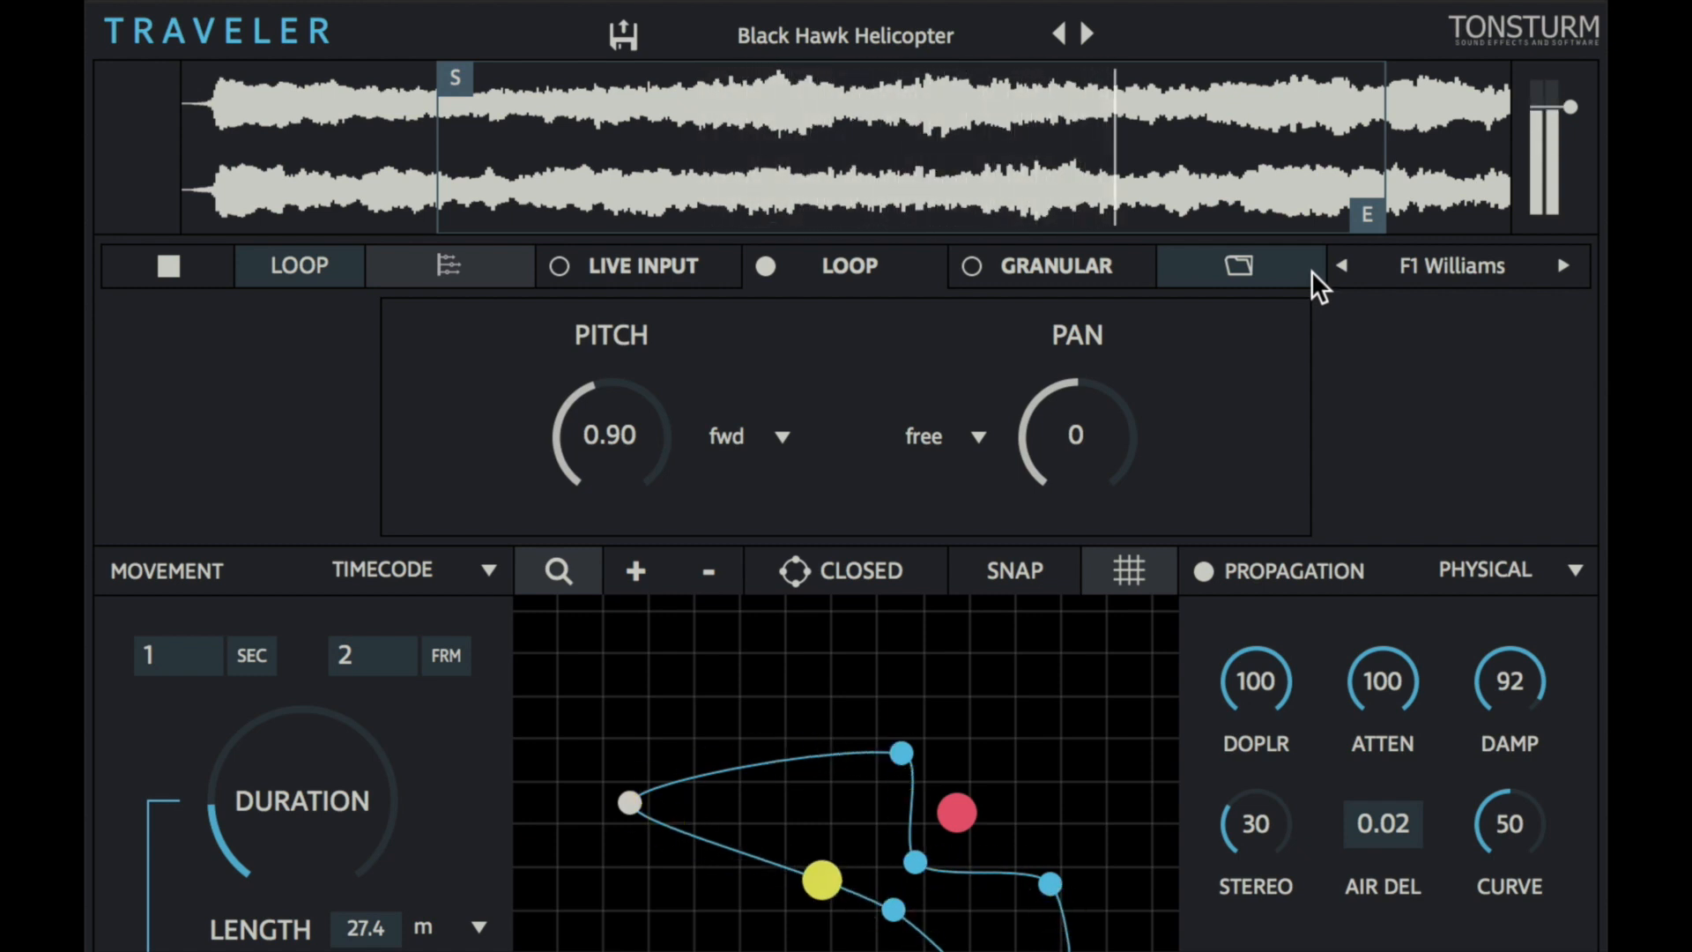
Turn on snapping for the path grid and shift the path point just above and left of the listener onto a nearby grid intersection.
{"action": "key", "text": "space"}
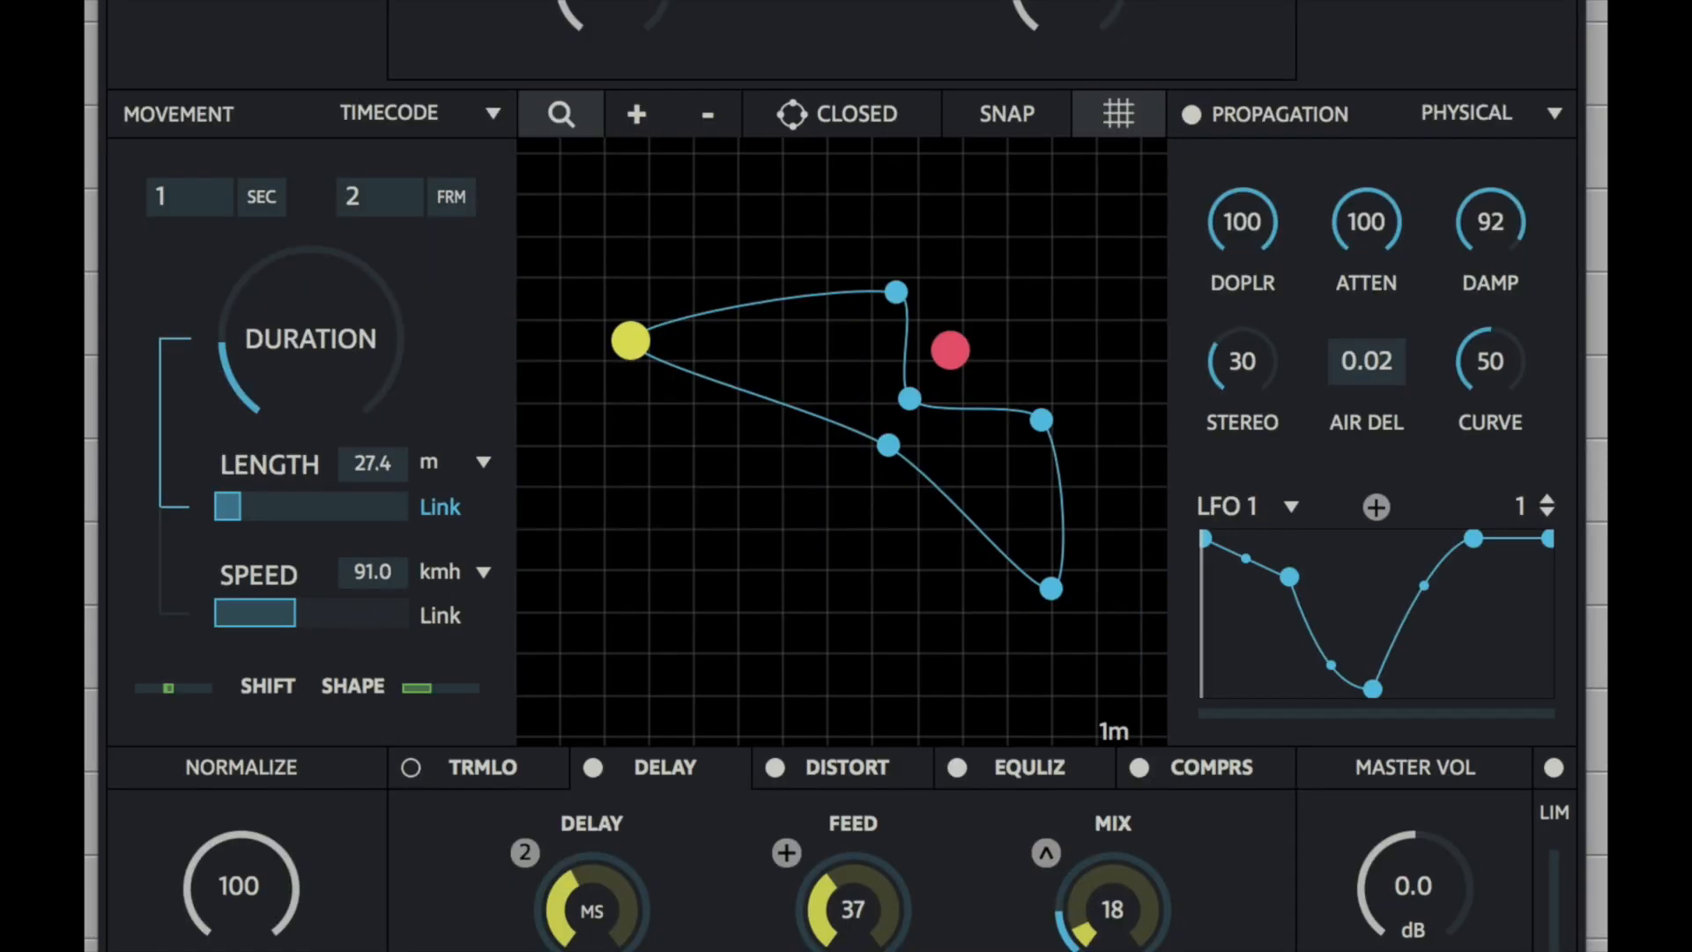
{"action": "left_click", "coordinate": [1024, 117]}
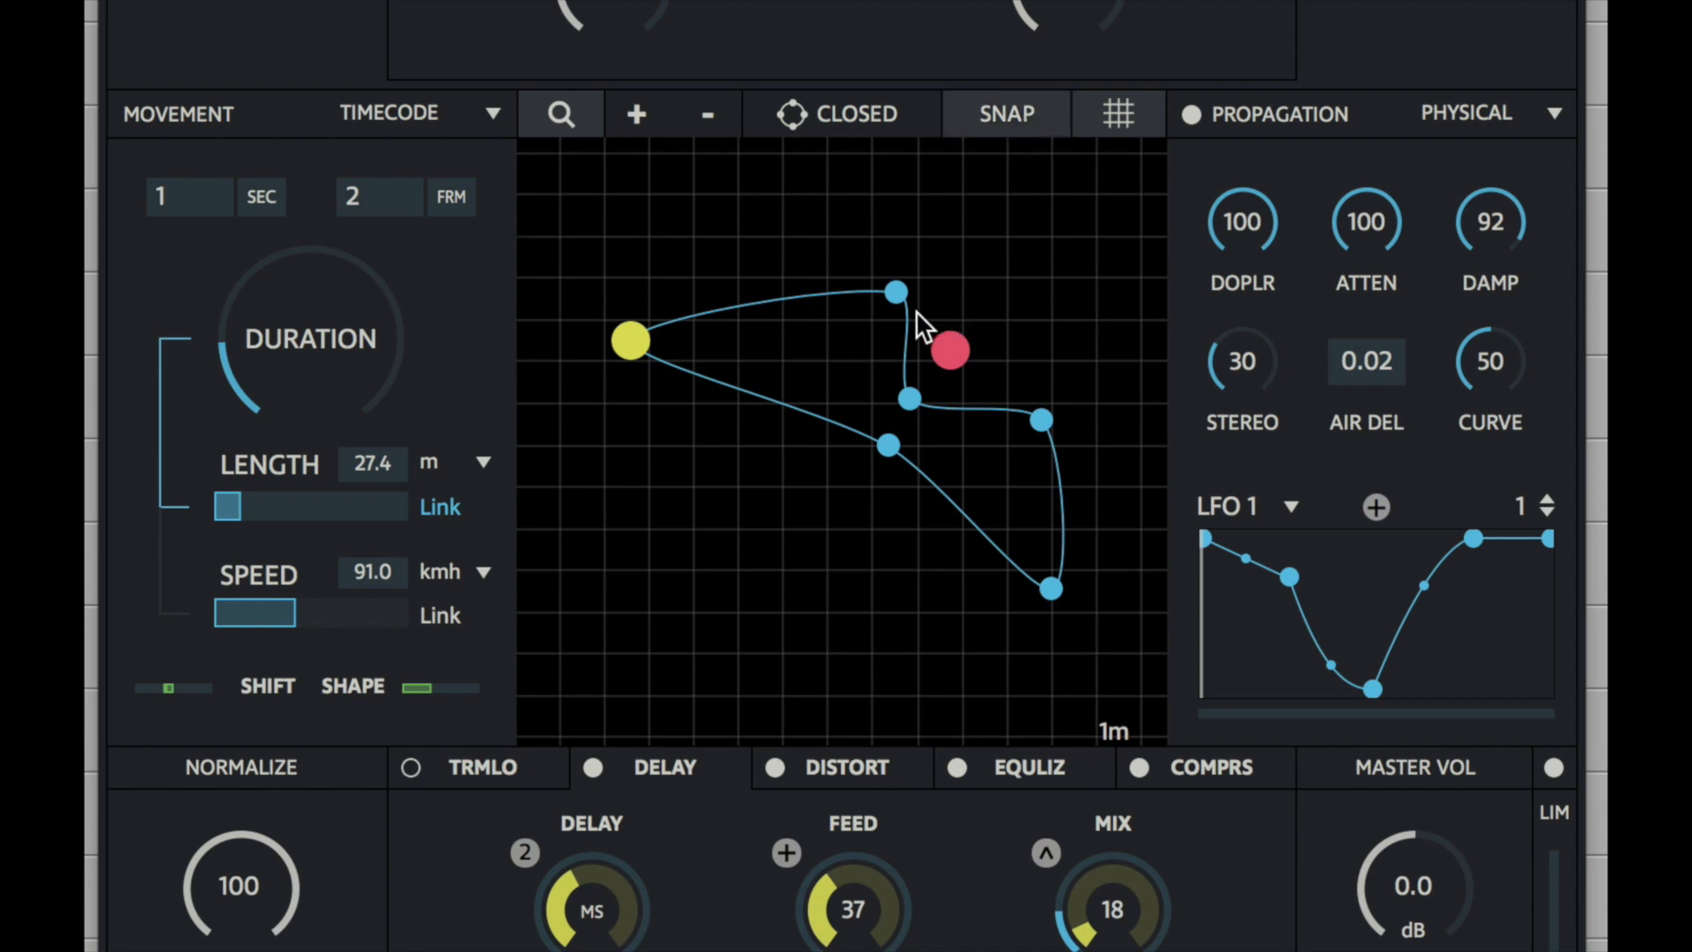
{"action": "left_click_drag", "start_coordinate": [902, 296], "coordinate": [867, 306]}
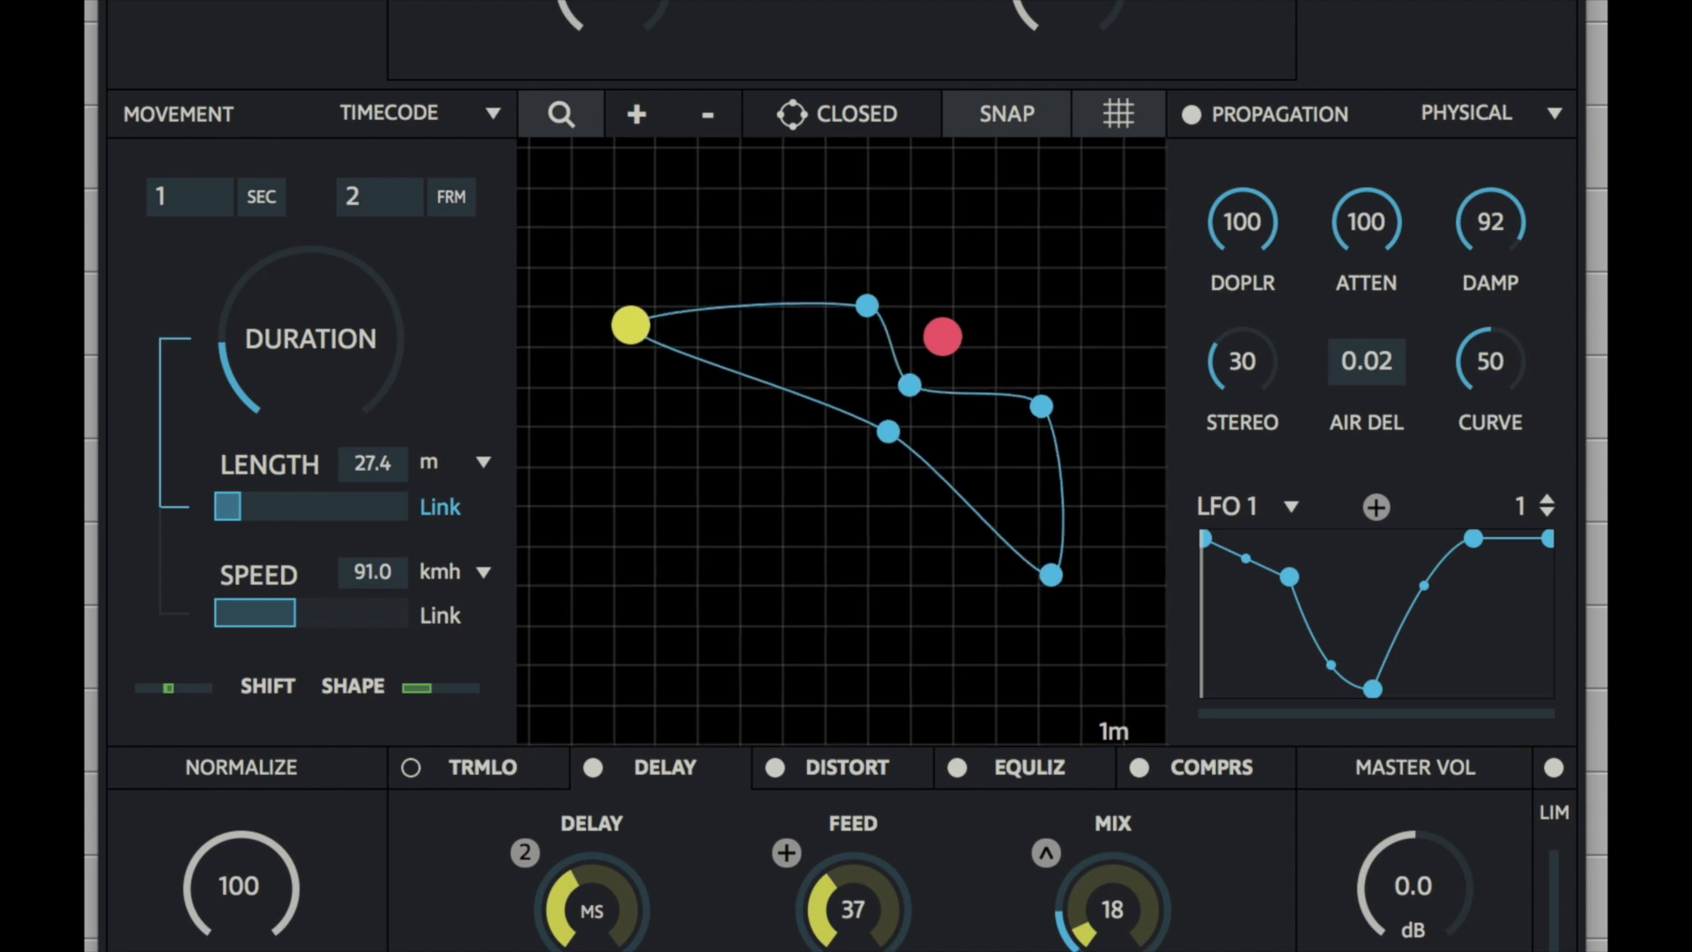
{"action": "mouse_move", "coordinate": [560, 113]}
{"action": "left_mouse_down"}
{"action": "mouse_move", "coordinate": [561, 53]}
{"action": "mouse_move", "coordinate": [561, 112]}
{"action": "left_mouse_up"}
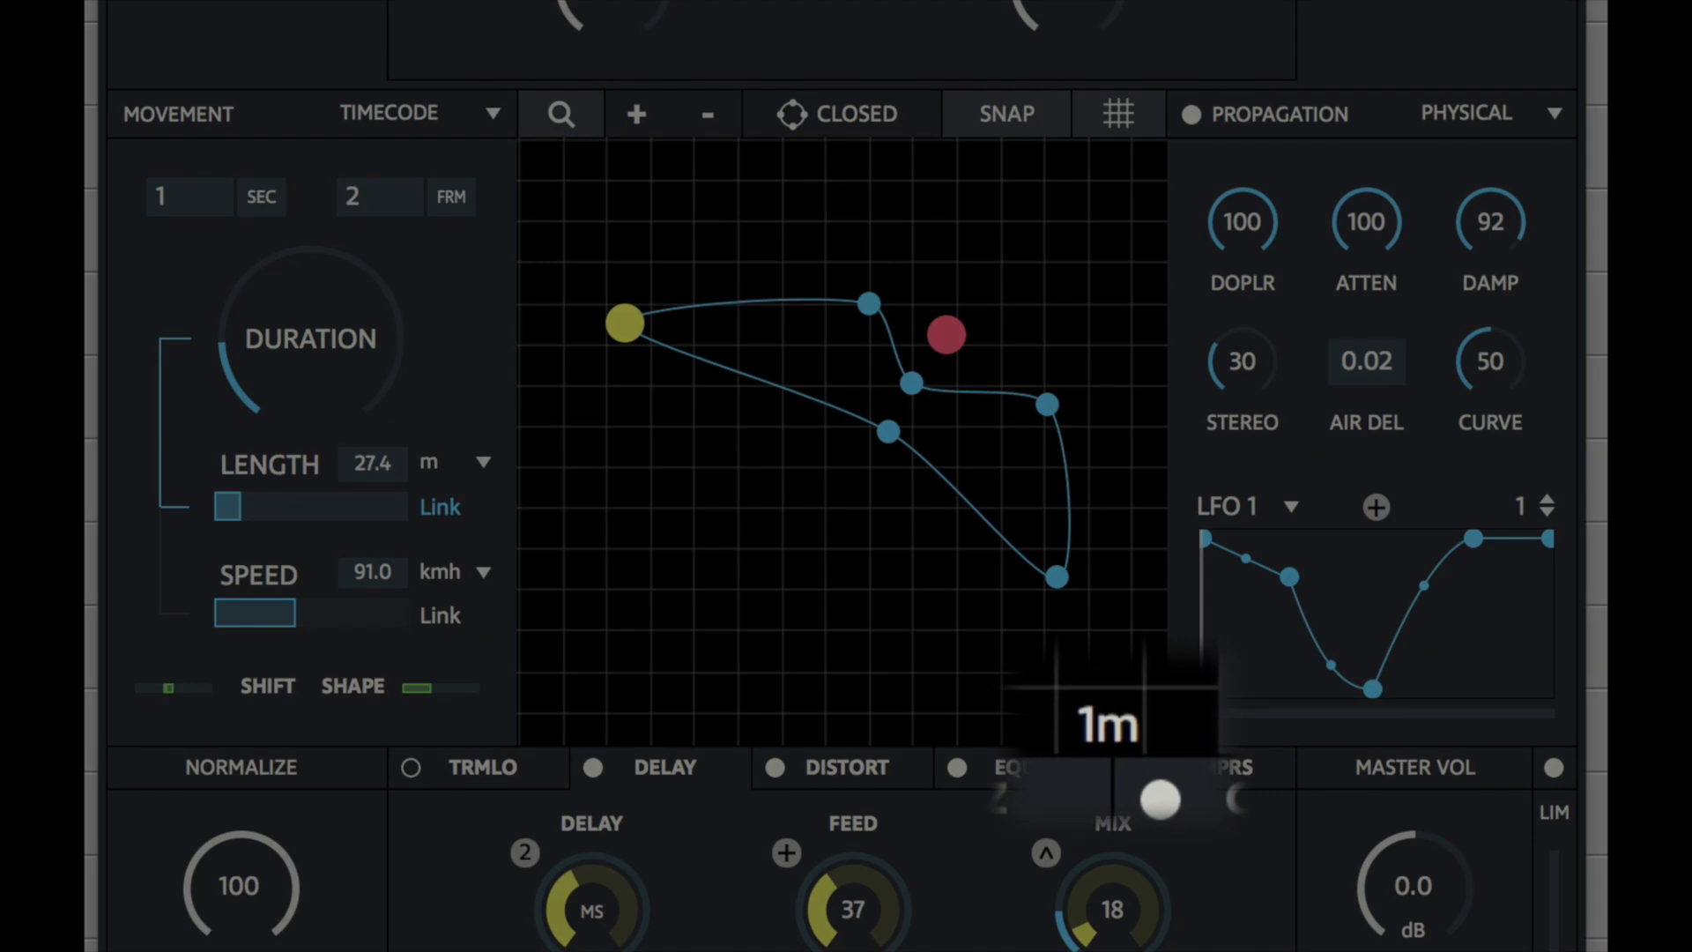
{"action": "left_click_drag", "start_coordinate": [561, 114], "coordinate": [561, 243]}
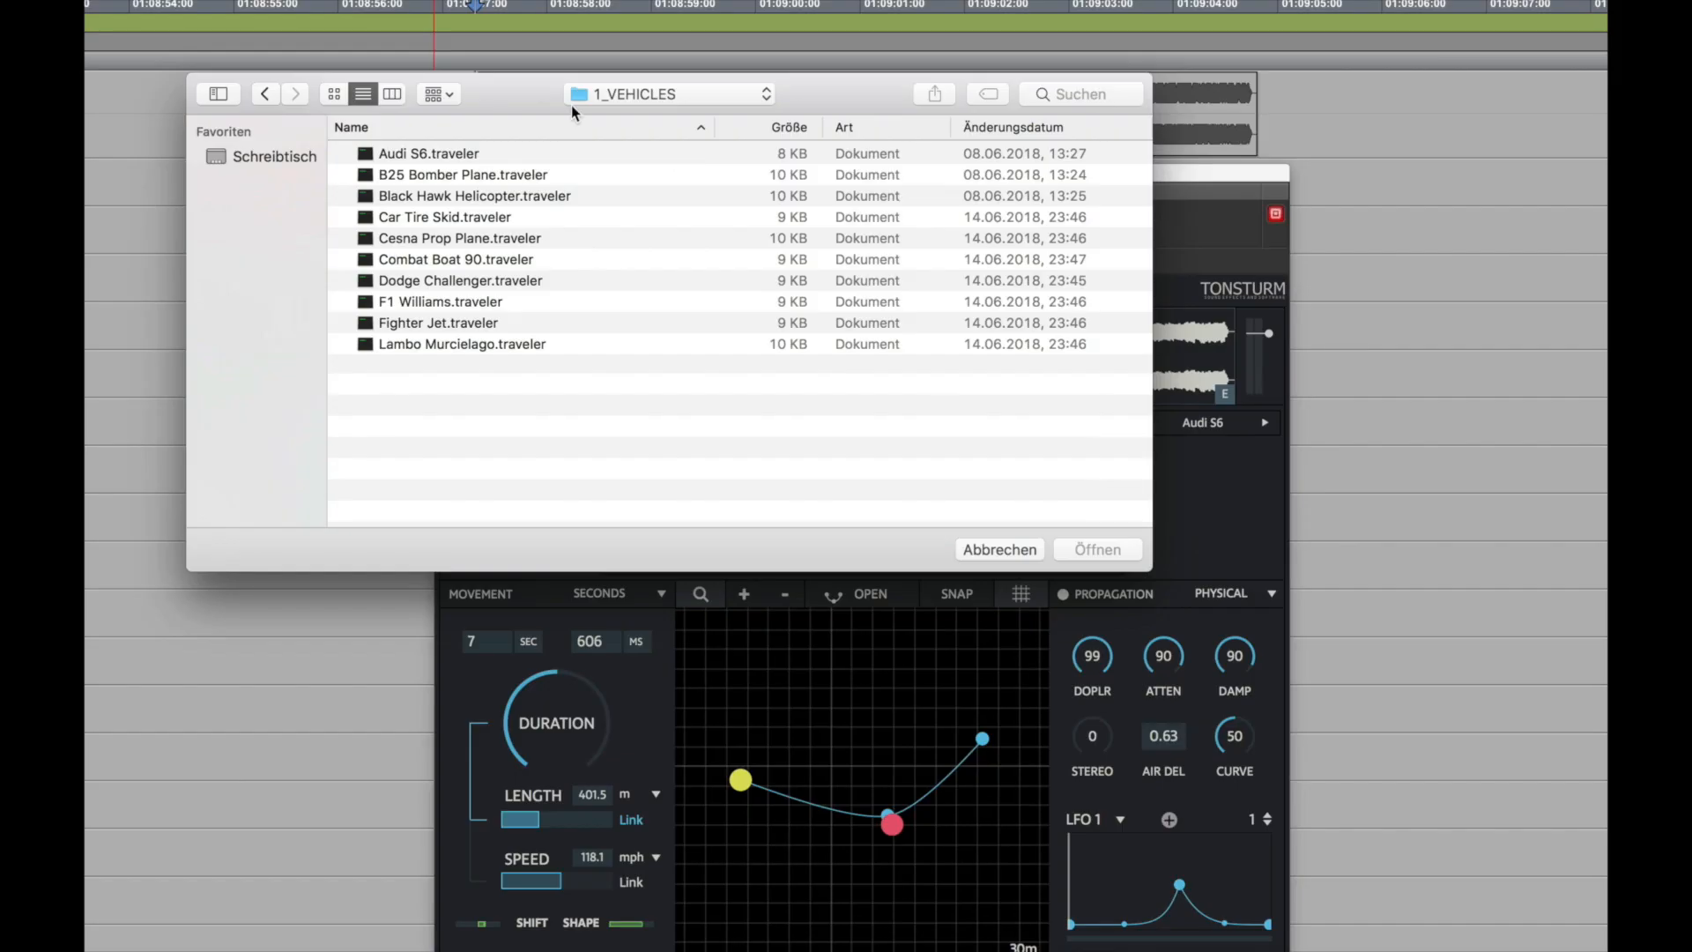
Browse up to the Factory presets and load ROTATOR JF from the 2_SCI FI VEHICLES folder.
{"action": "left_click", "coordinate": [641, 92]}
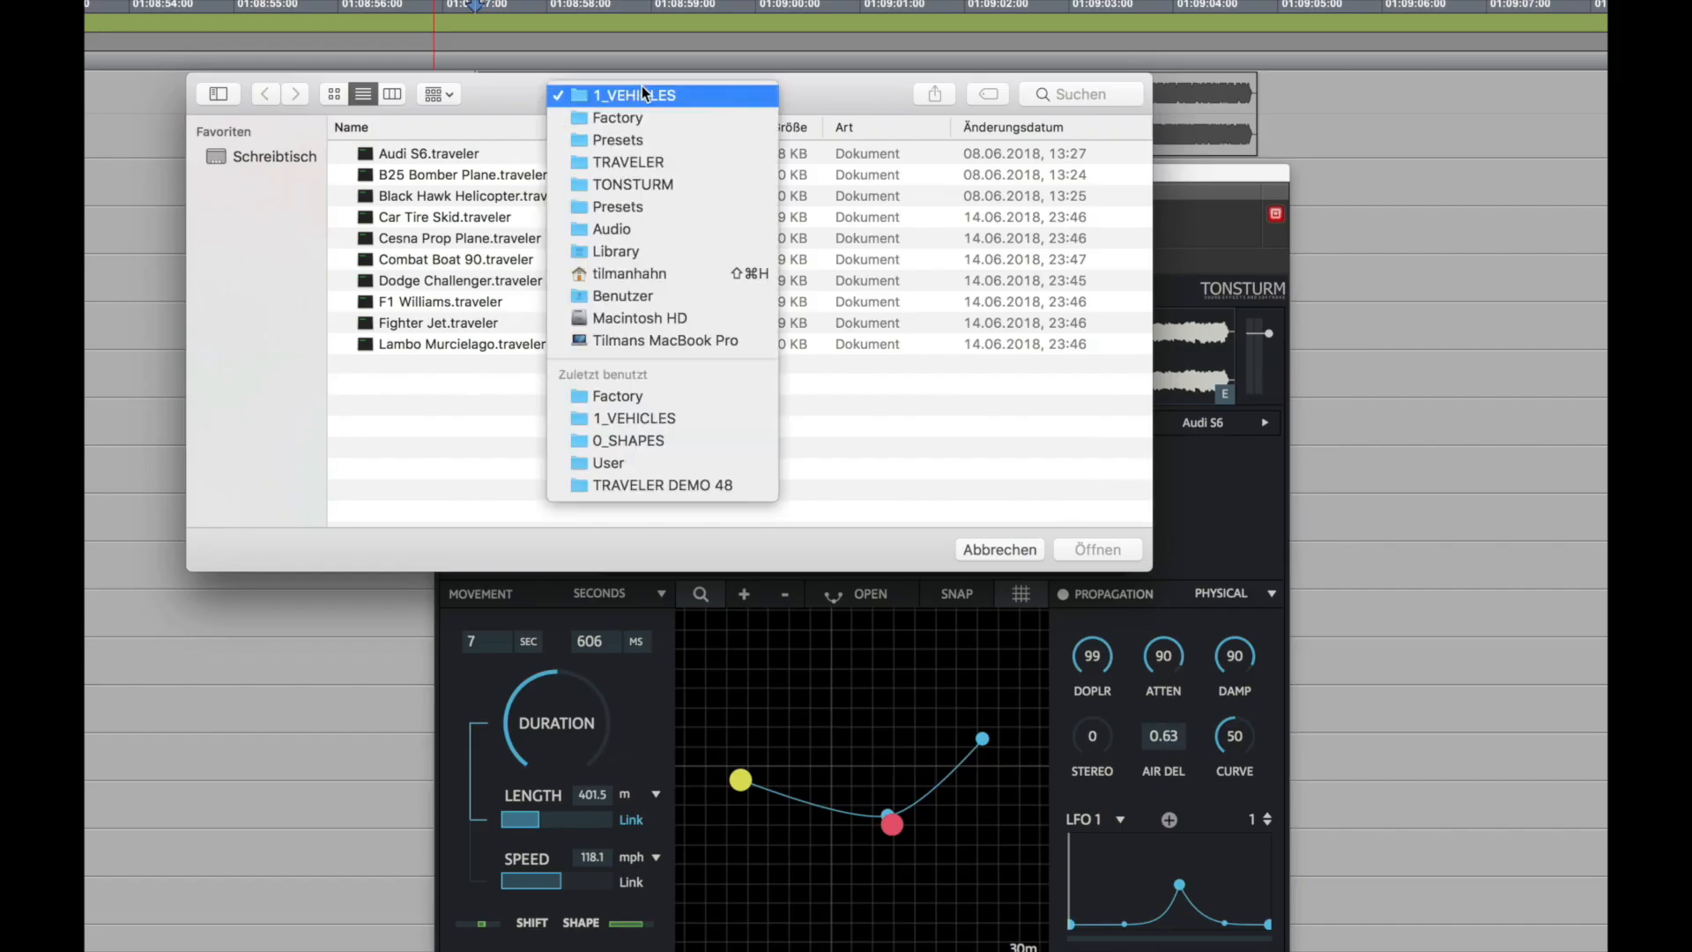
{"action": "left_click", "coordinate": [648, 117]}
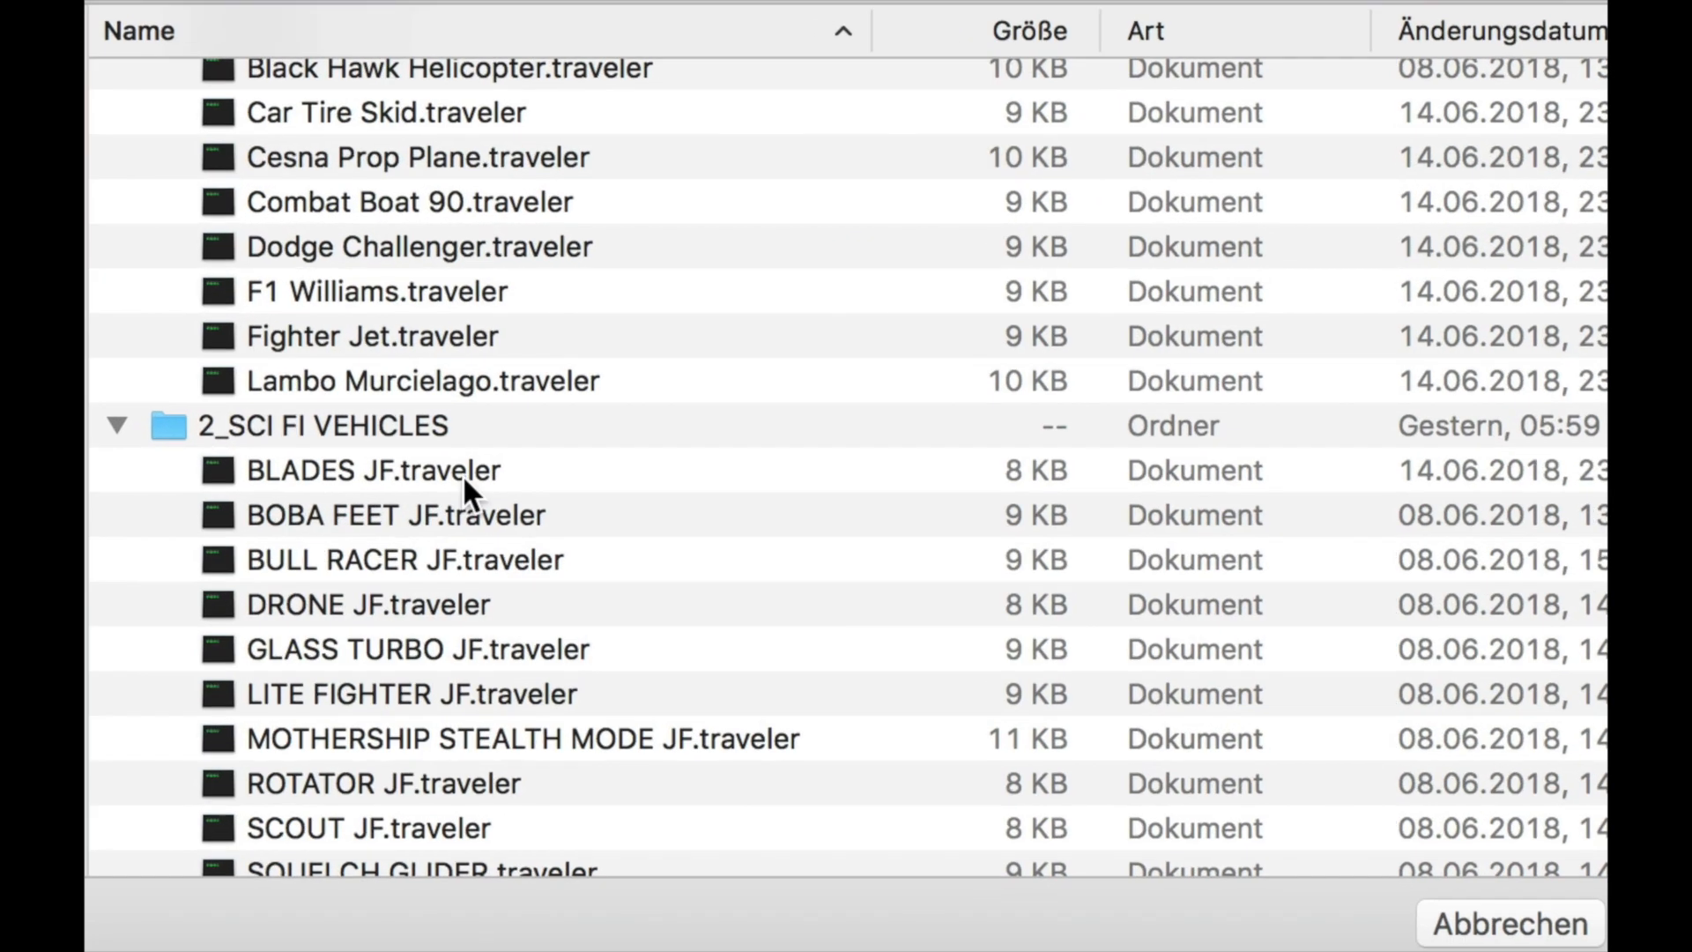
{"action": "scroll", "coordinate": [461, 481], "scroll_direction": "down", "scroll_amount": 5}
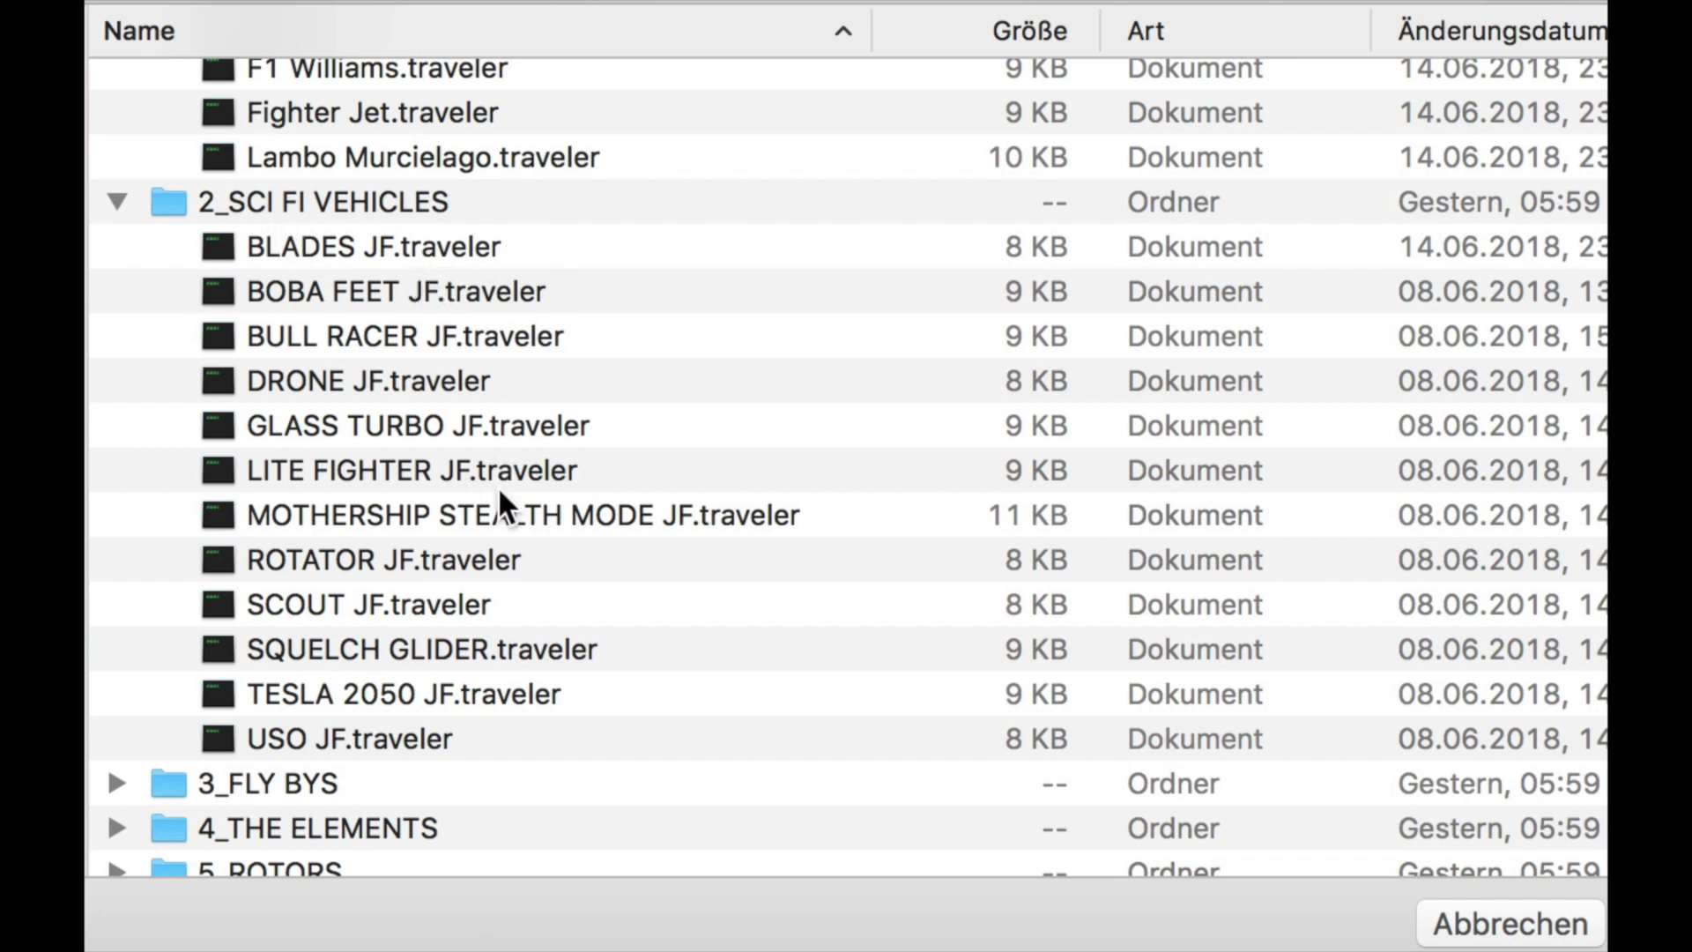
{"action": "double_click", "coordinate": [396, 565]}
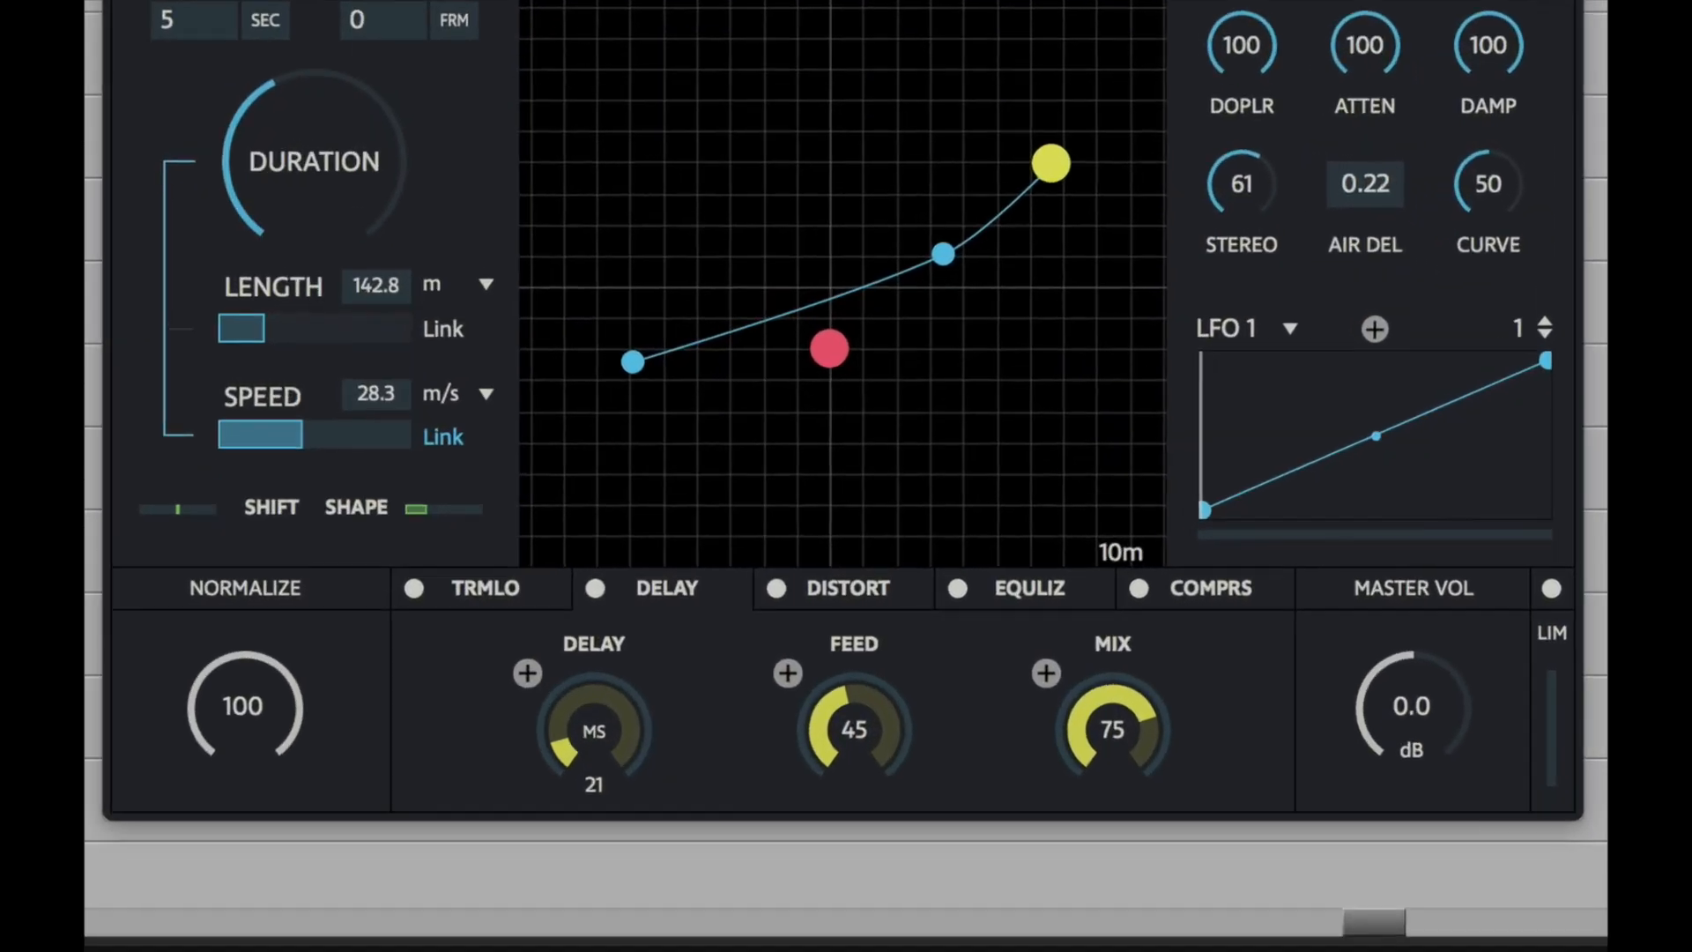
Look through the preset's tremolo, delay, distortion, equalizer and compressor settings.
{"action": "left_click", "coordinate": [486, 588]}
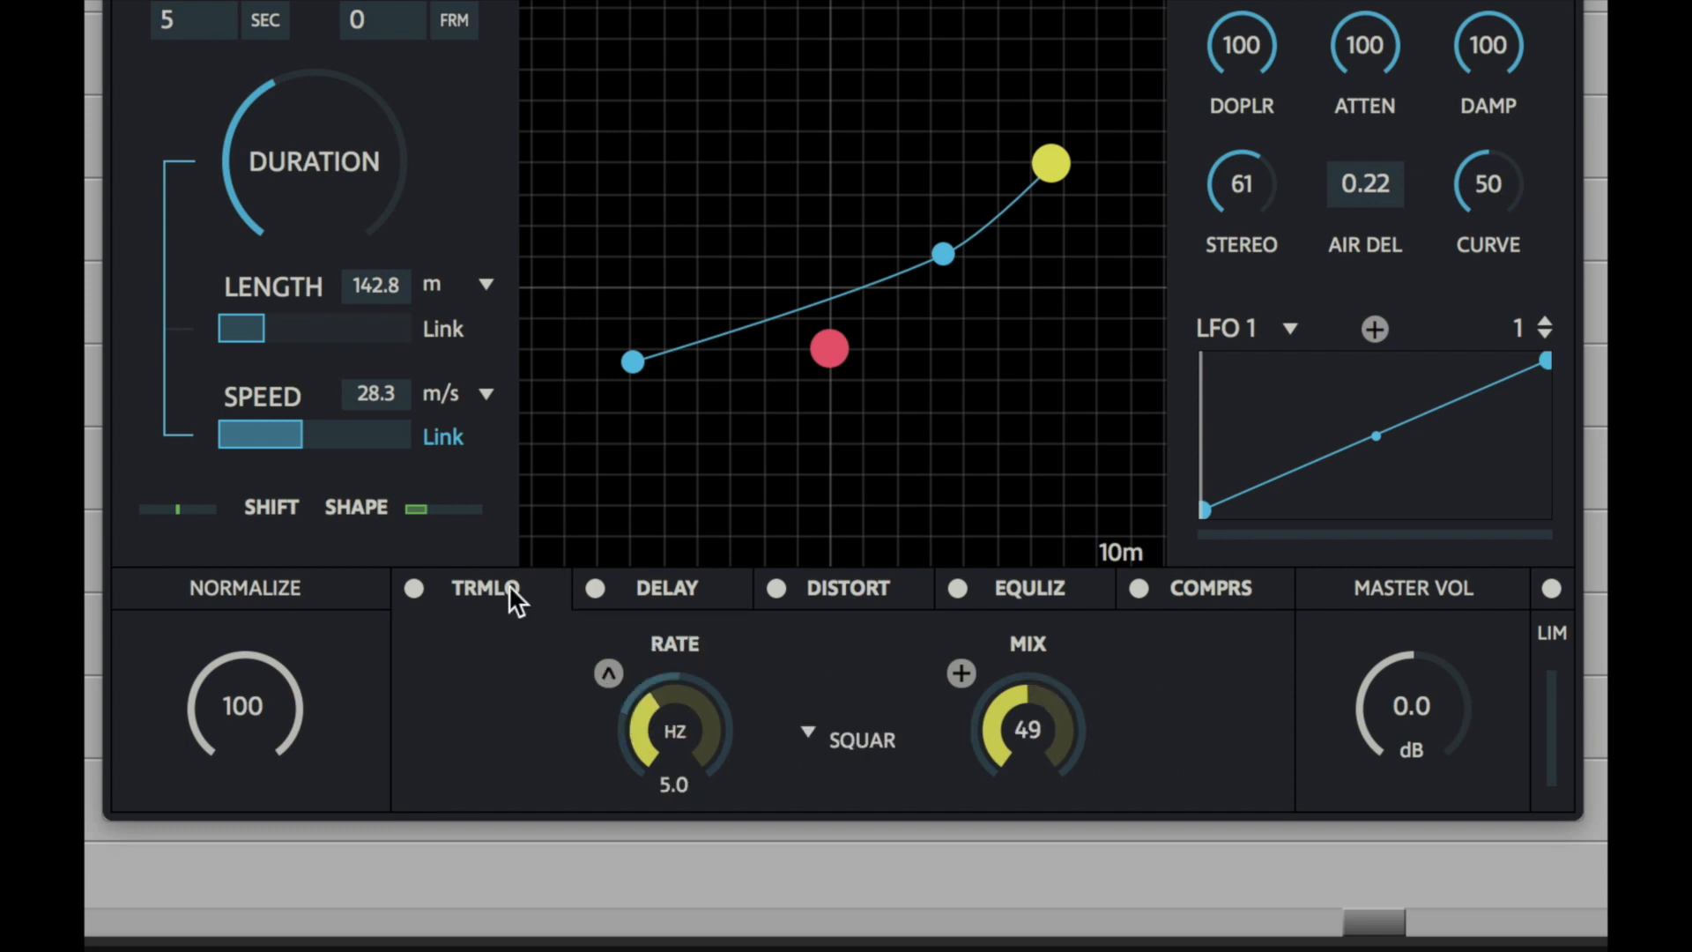
{"action": "left_click", "coordinate": [711, 591]}
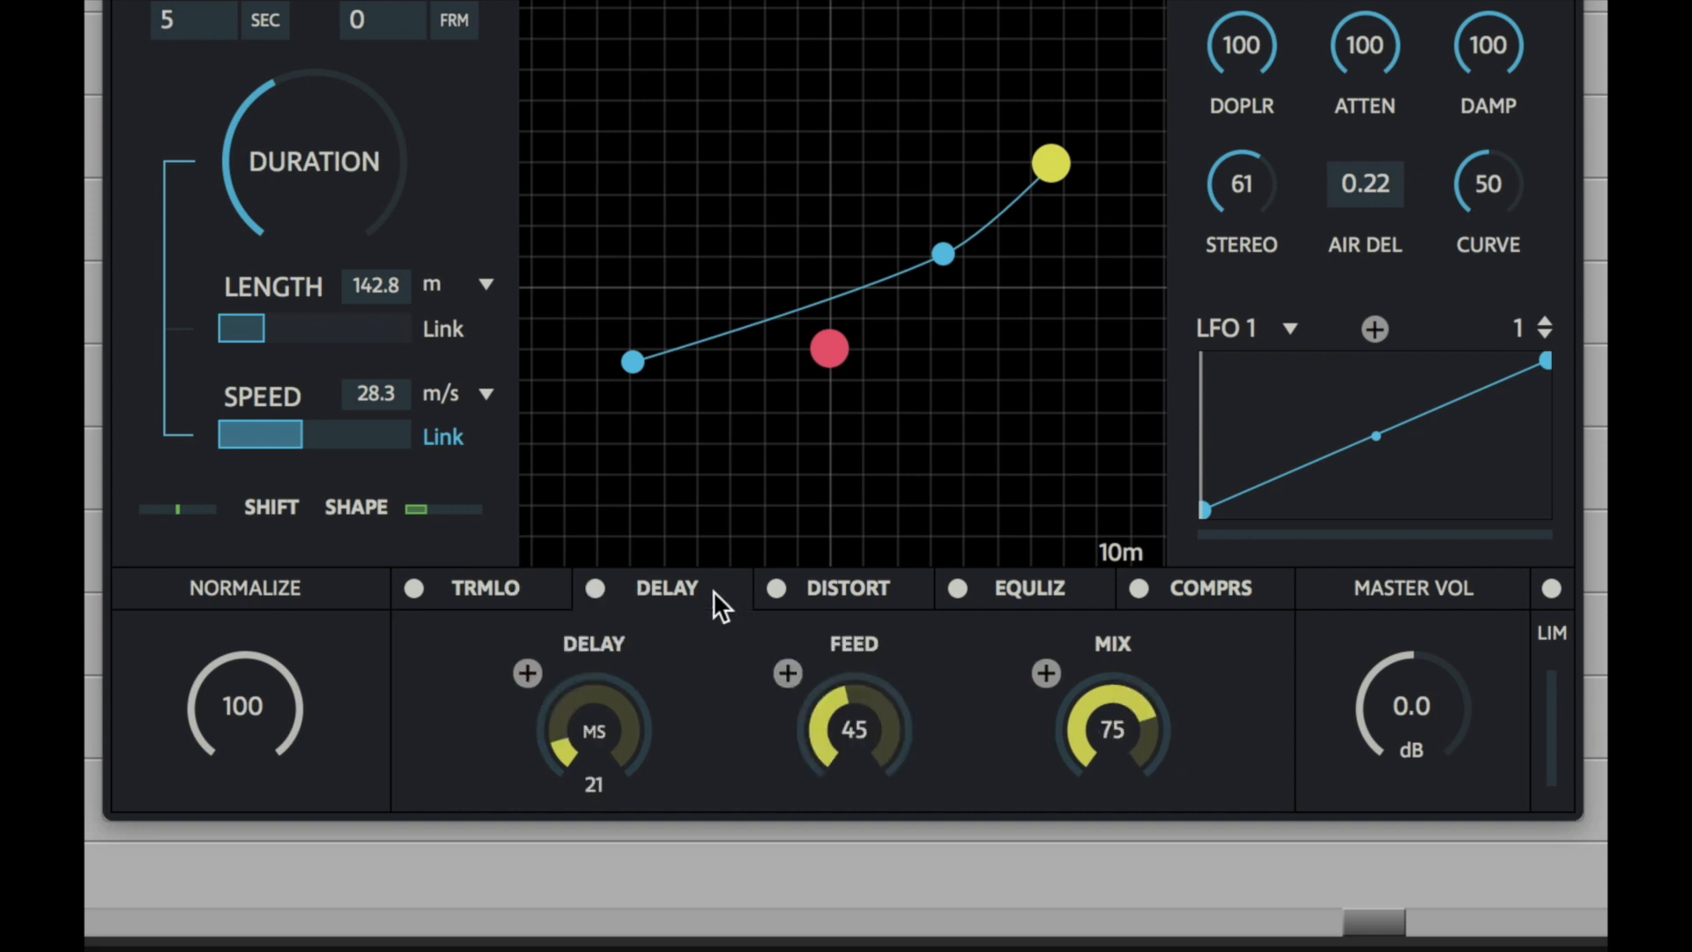
{"action": "left_click", "coordinate": [833, 597]}
{"action": "left_click", "coordinate": [1027, 597]}
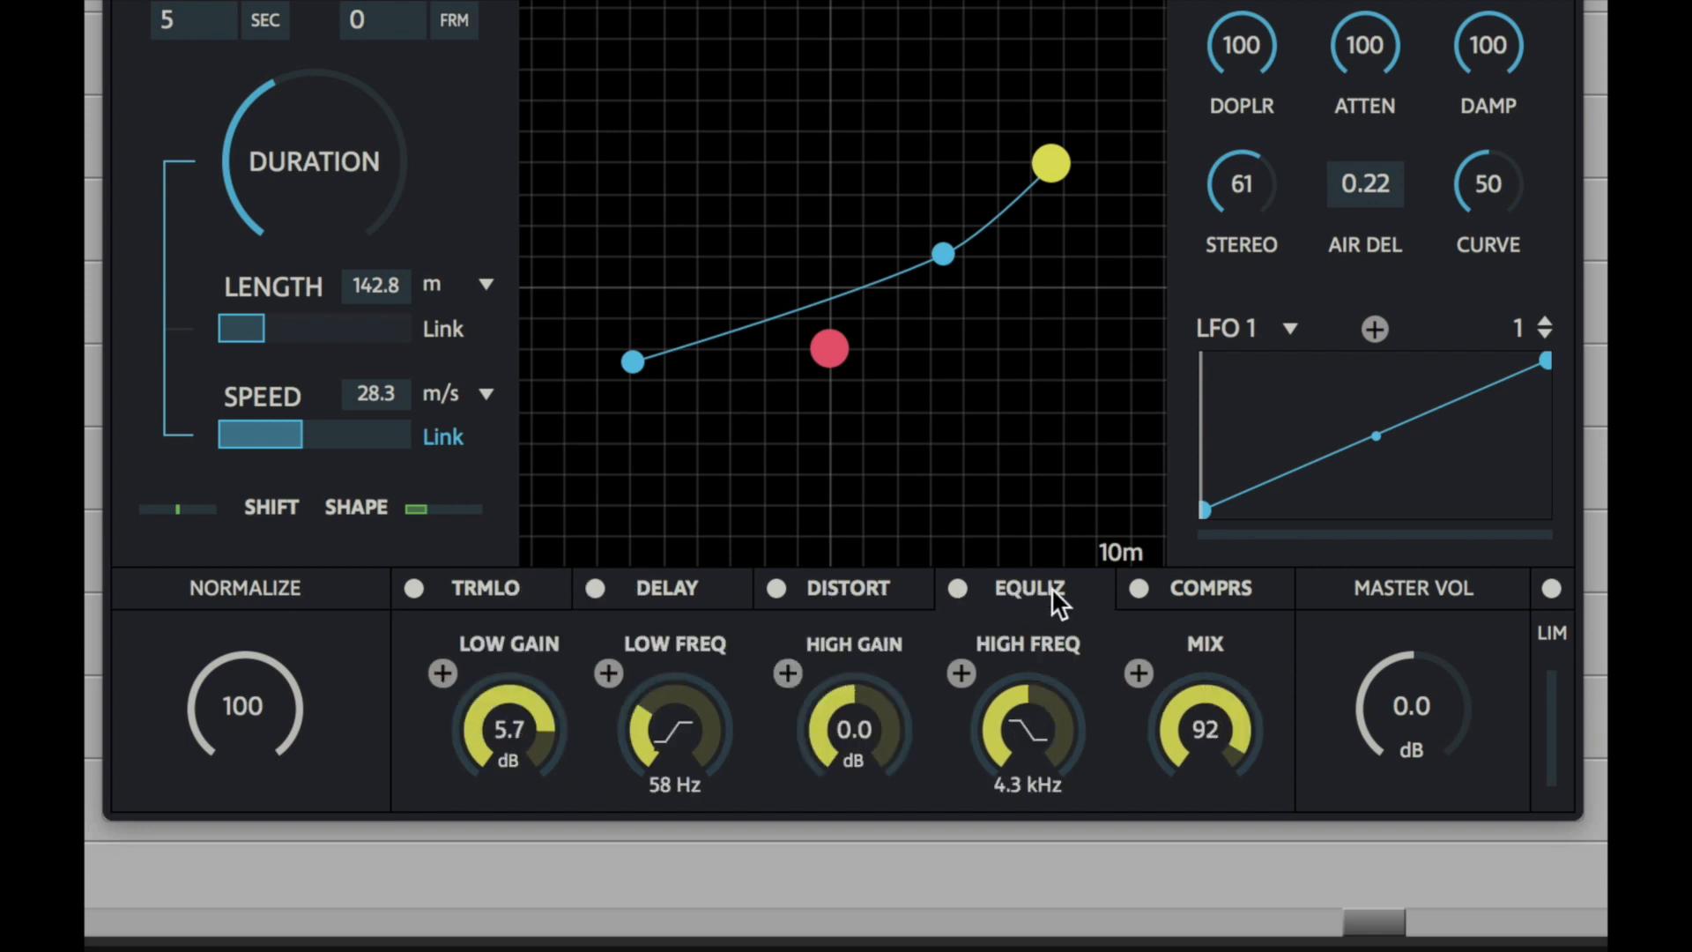
{"action": "left_click", "coordinate": [1219, 588]}
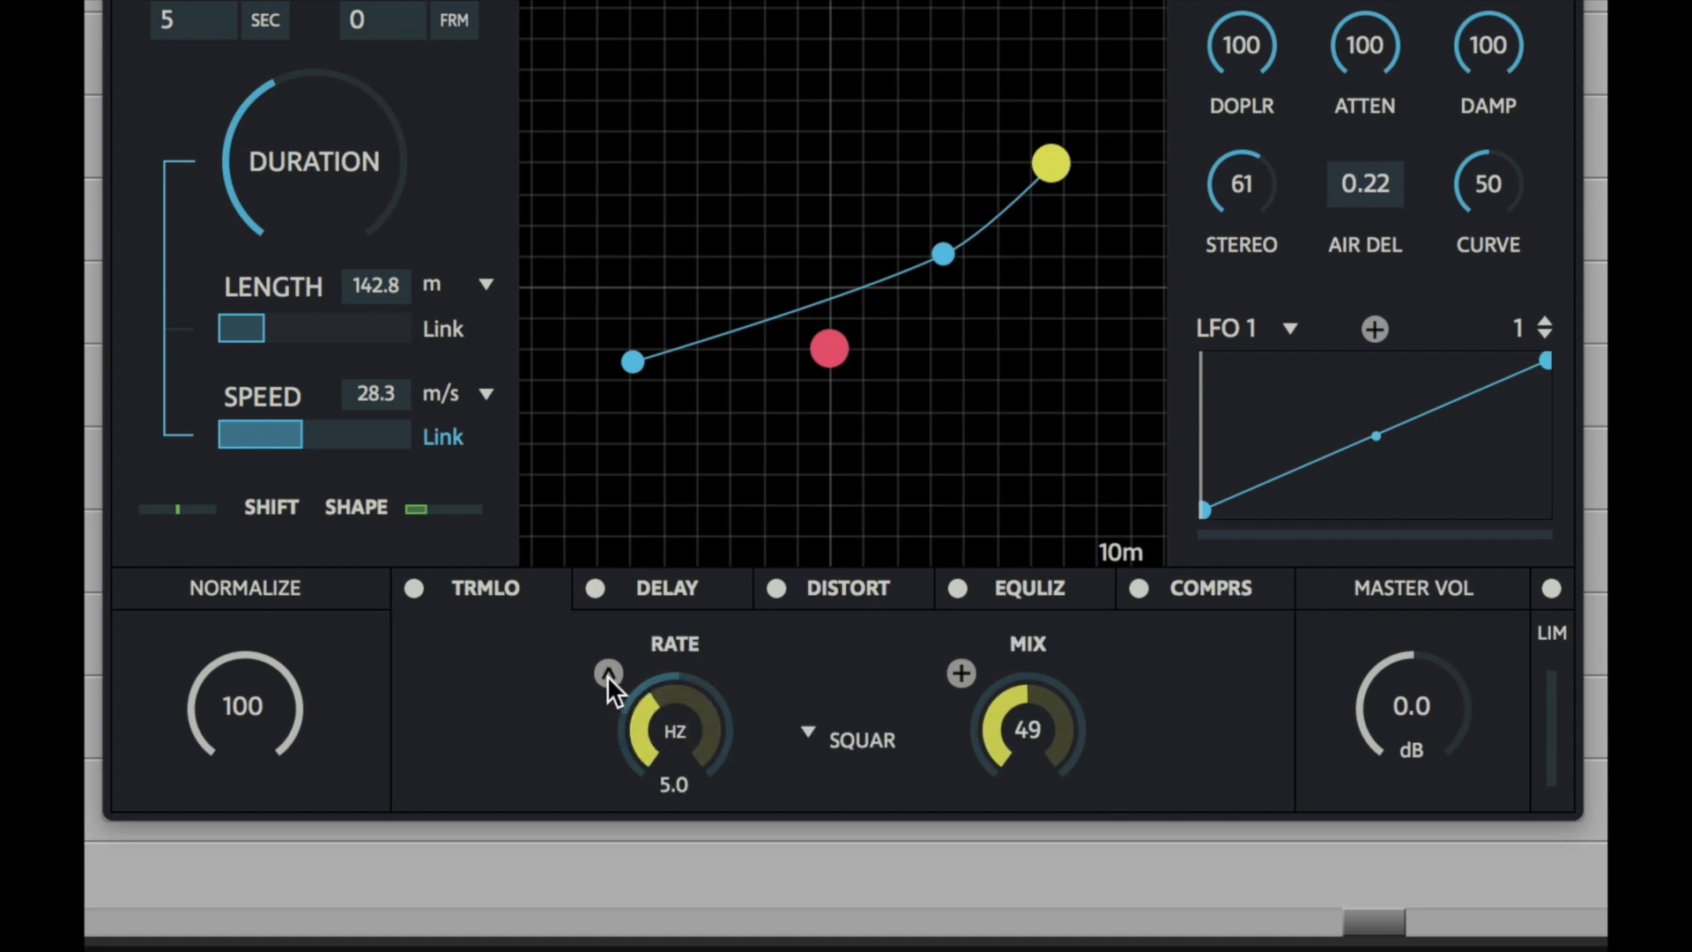
Remove the modulation from the tremolo rate and set the tremolo mix to 50.
{"action": "left_click", "coordinate": [606, 675]}
{"action": "left_click", "coordinate": [573, 650]}
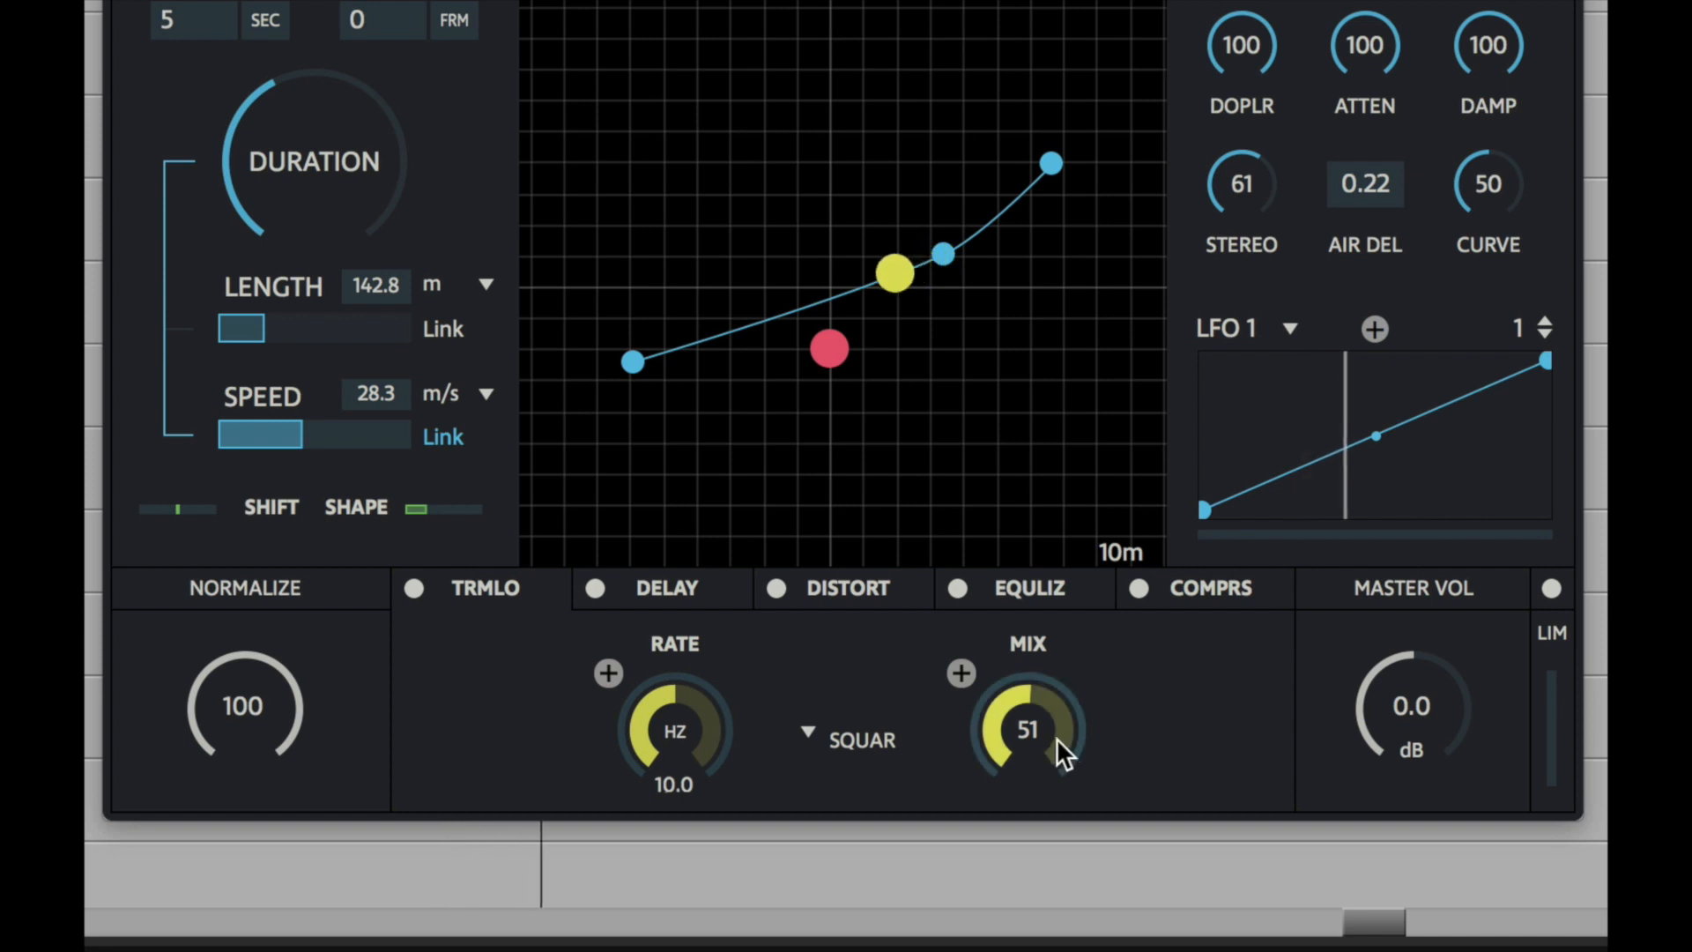
{"action": "left_click_drag", "start_coordinate": [1056, 738], "coordinate": [1040, 687]}
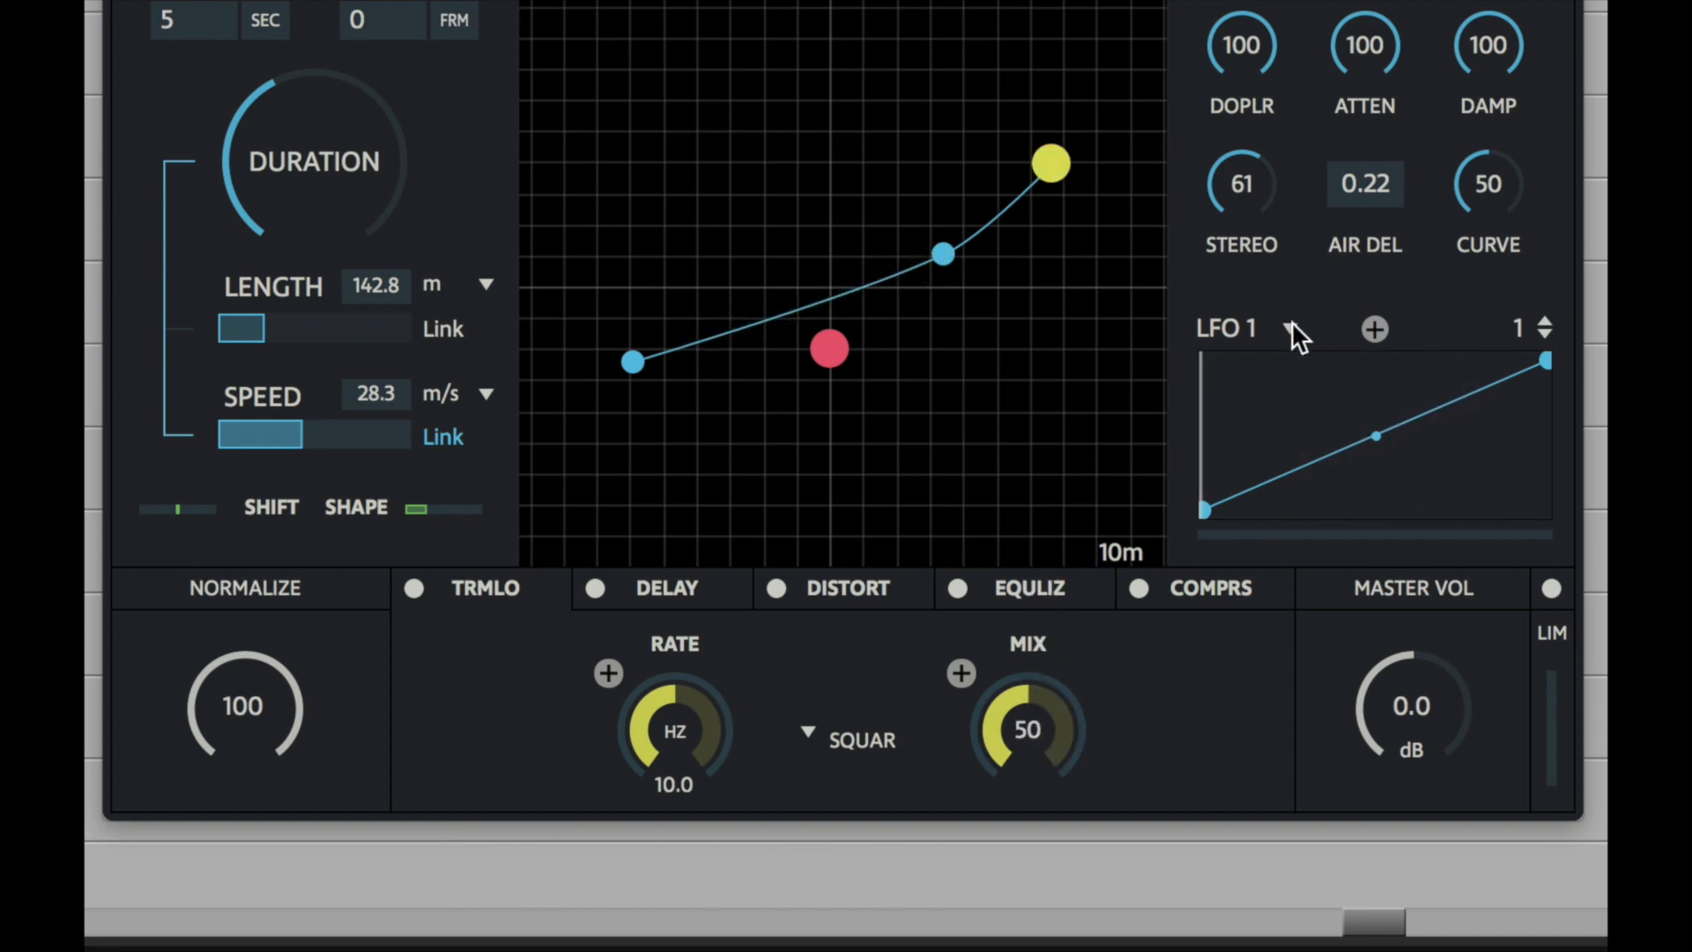
Add a middle point to the LFO 1 curve and bend both segments into an S shape that rises from low to high.
{"action": "left_click", "coordinate": [1292, 325]}
{"action": "left_click", "coordinate": [1341, 294]}
{"action": "left_click", "coordinate": [1381, 429]}
{"action": "mouse_move", "coordinate": [1387, 426]}
{"action": "left_mouse_down"}
{"action": "mouse_move", "coordinate": [1425, 495]}
{"action": "mouse_move", "coordinate": [1400, 451]}
{"action": "left_mouse_up"}
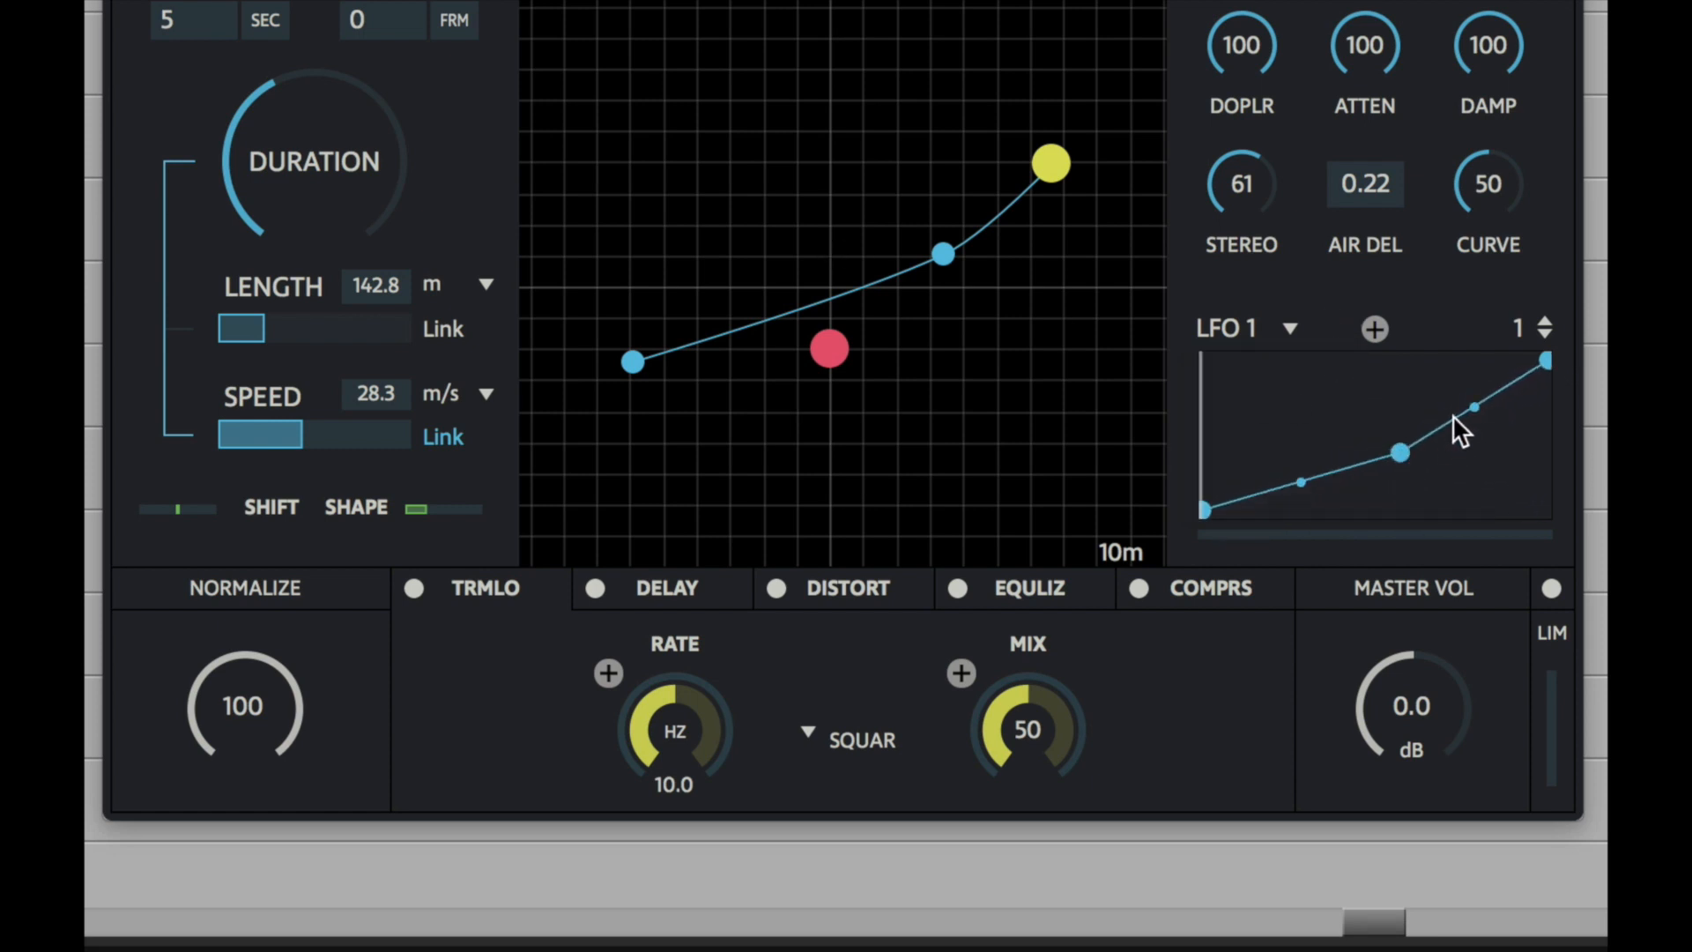
{"action": "mouse_move", "coordinate": [1473, 409]}
{"action": "left_mouse_down"}
{"action": "mouse_move", "coordinate": [1499, 457]}
{"action": "mouse_move", "coordinate": [1479, 381]}
{"action": "left_mouse_up"}
{"action": "left_click_drag", "start_coordinate": [1311, 471], "coordinate": [1326, 552]}
{"action": "left_click_drag", "start_coordinate": [1399, 452], "coordinate": [1384, 425]}
{"action": "left_click_drag", "start_coordinate": [1471, 377], "coordinate": [1454, 425]}
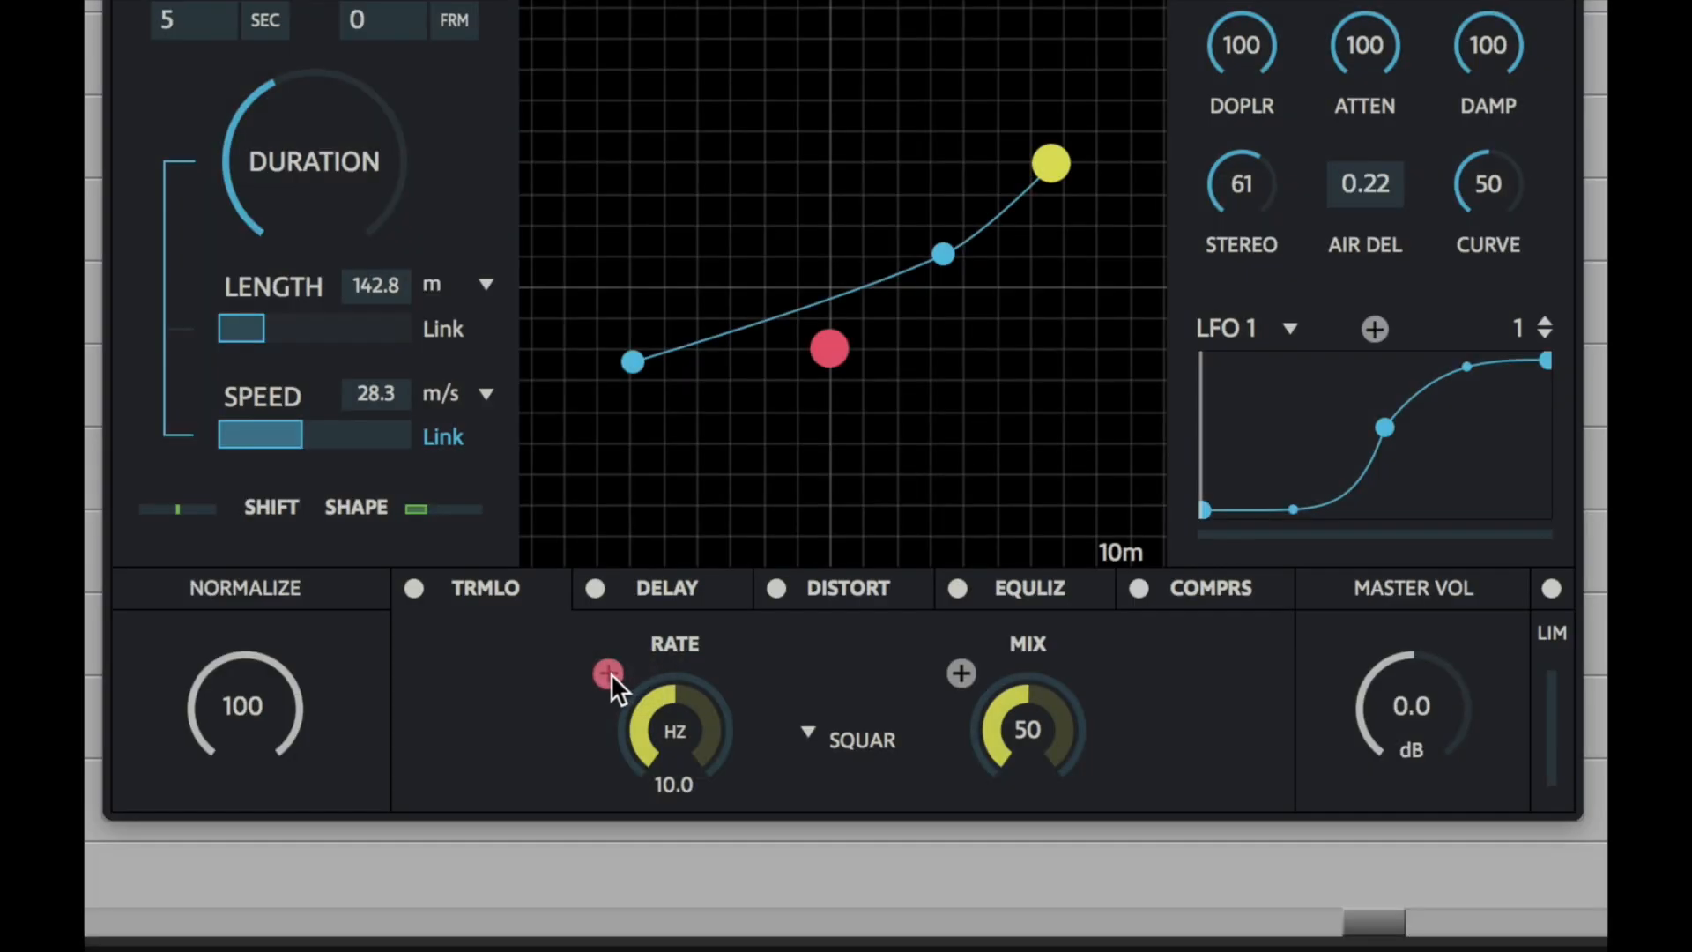
Assign the ^ modulation source to the tremolo rate and audition the sound.
{"action": "left_click", "coordinate": [610, 674]}
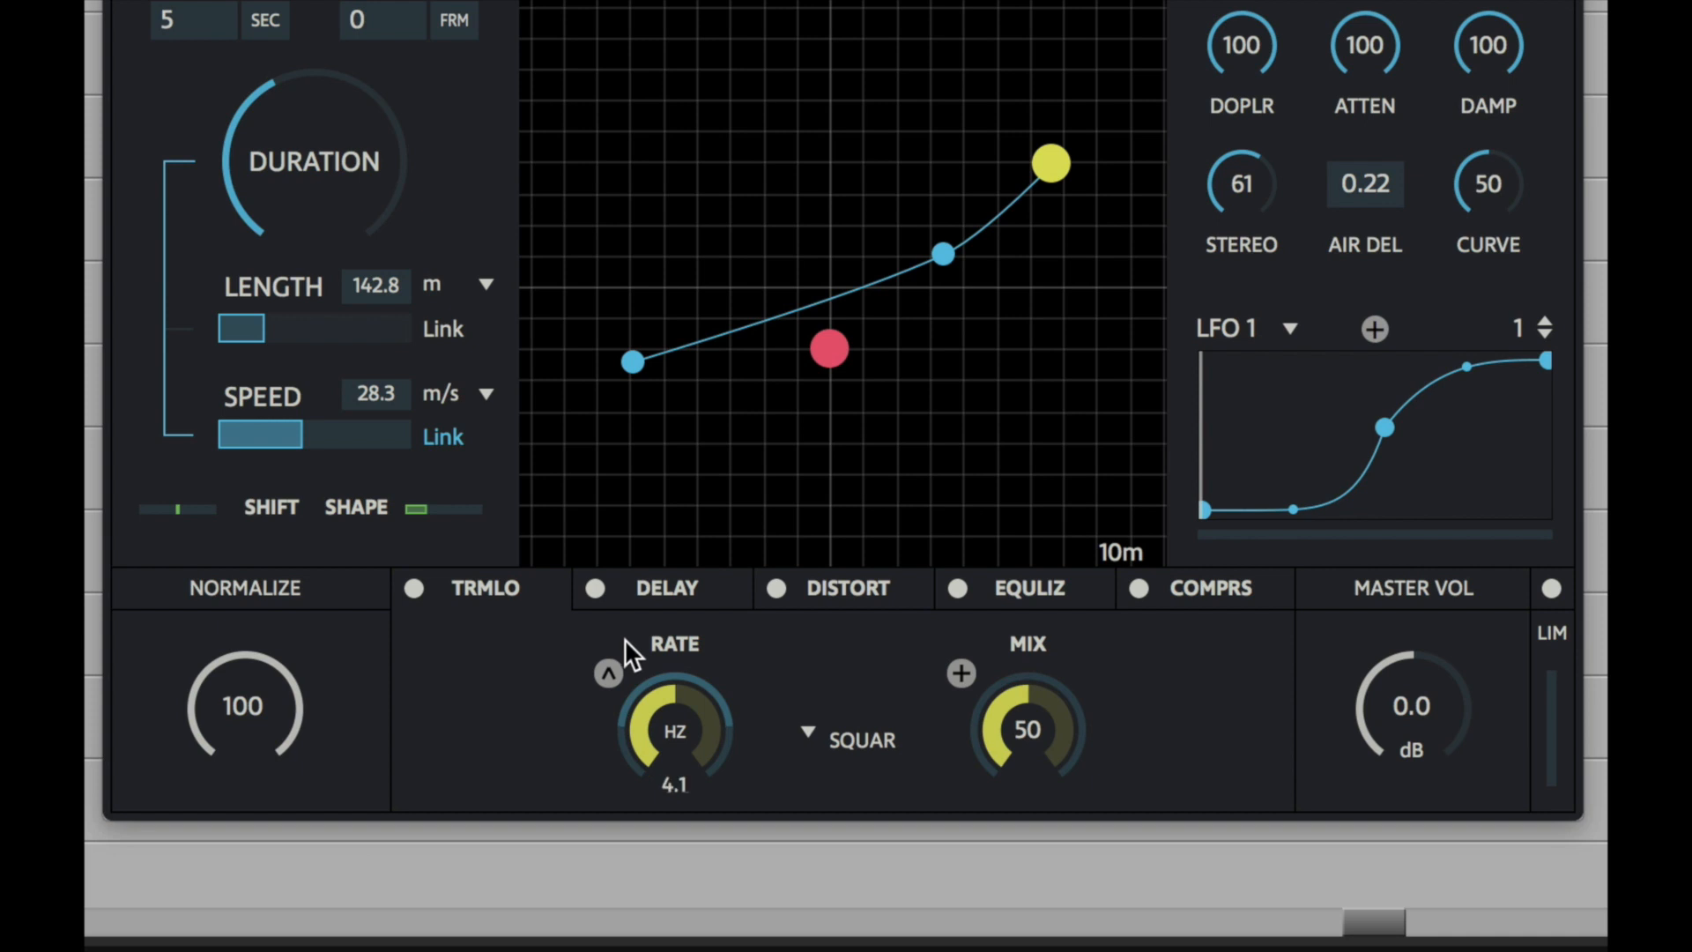
{"action": "key", "text": "space"}
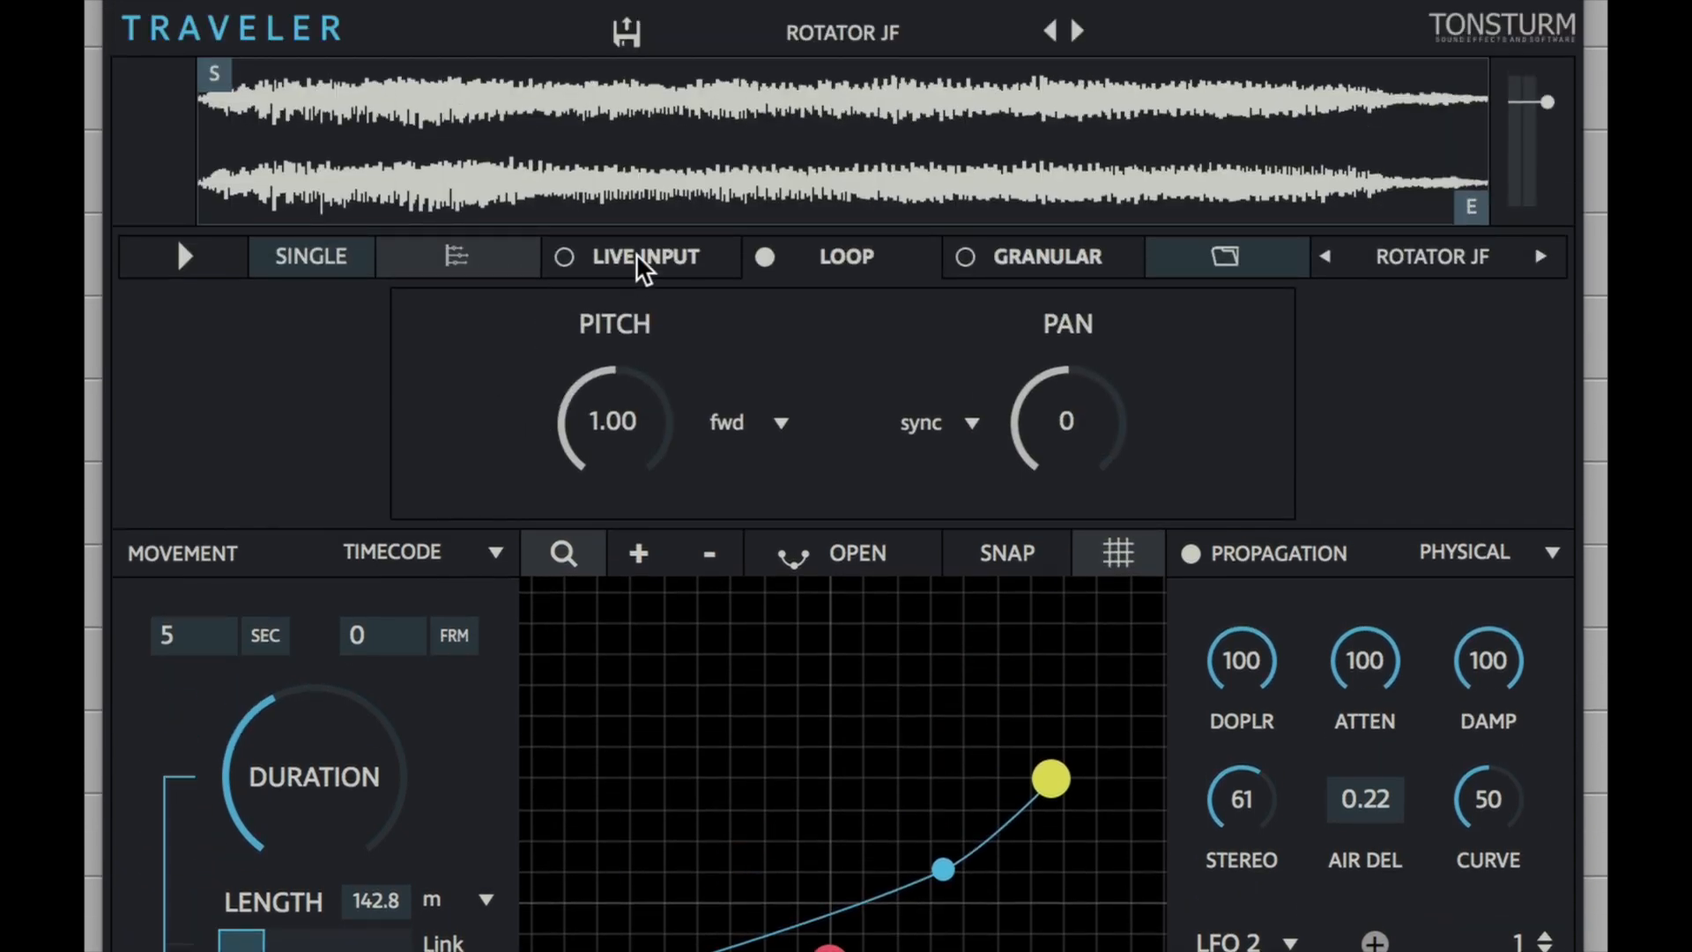
Look at the live input and loop source modes, and switch the sound source to granular.
{"action": "left_click", "coordinate": [643, 256]}
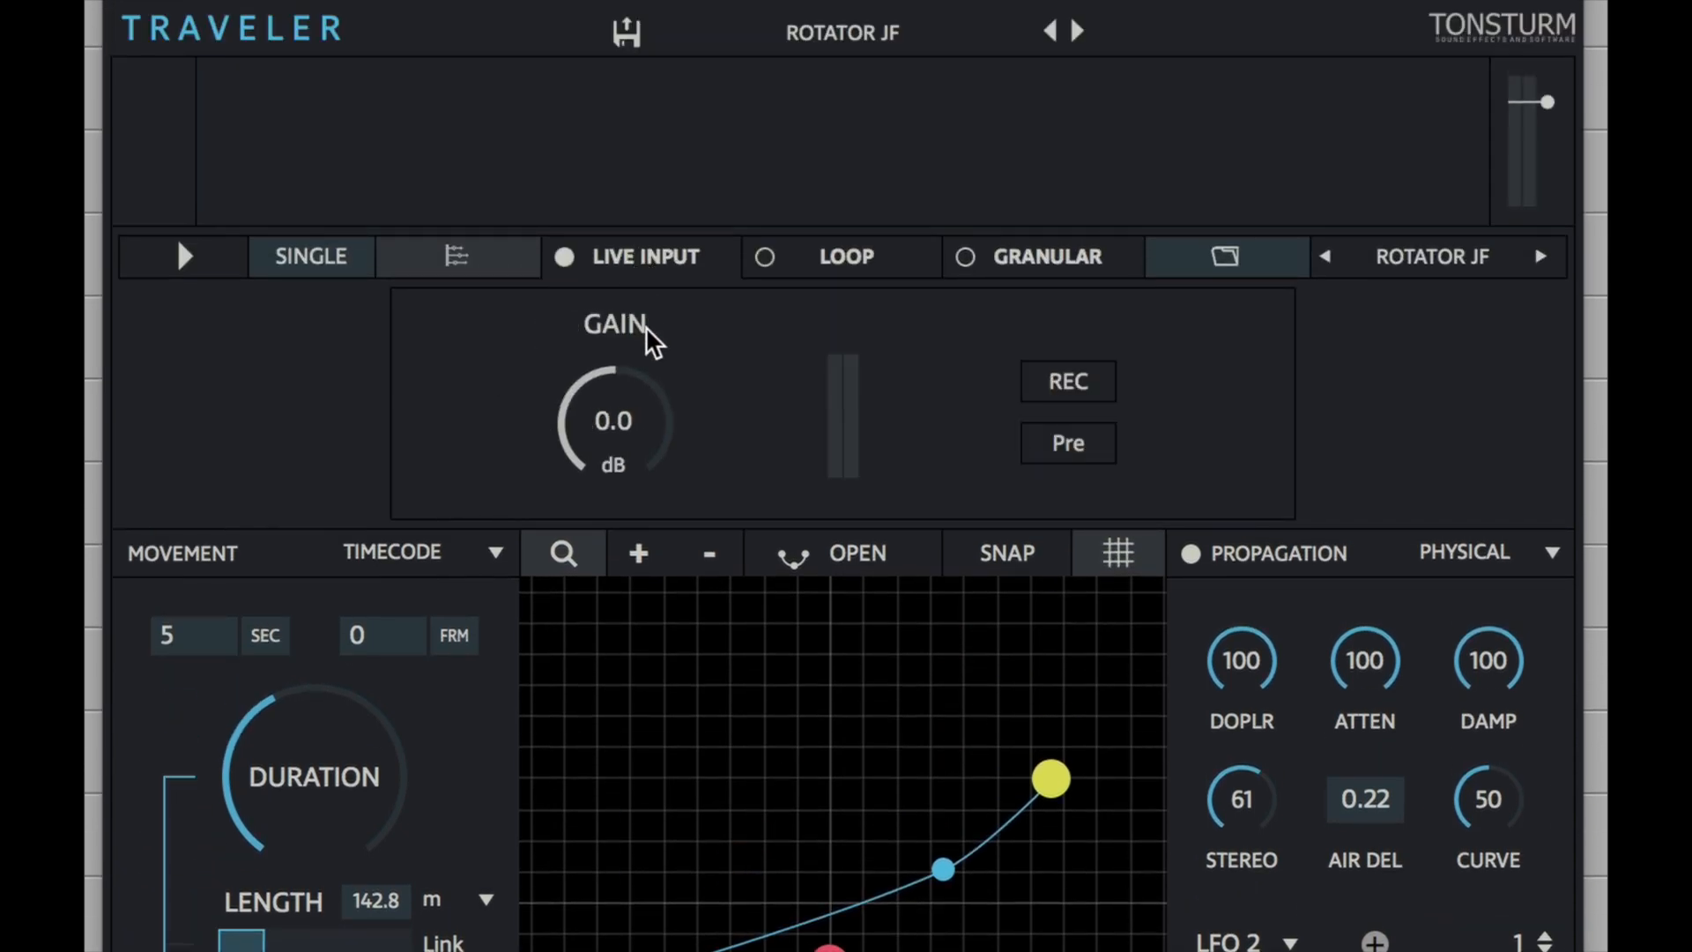
{"action": "left_click", "coordinate": [833, 256]}
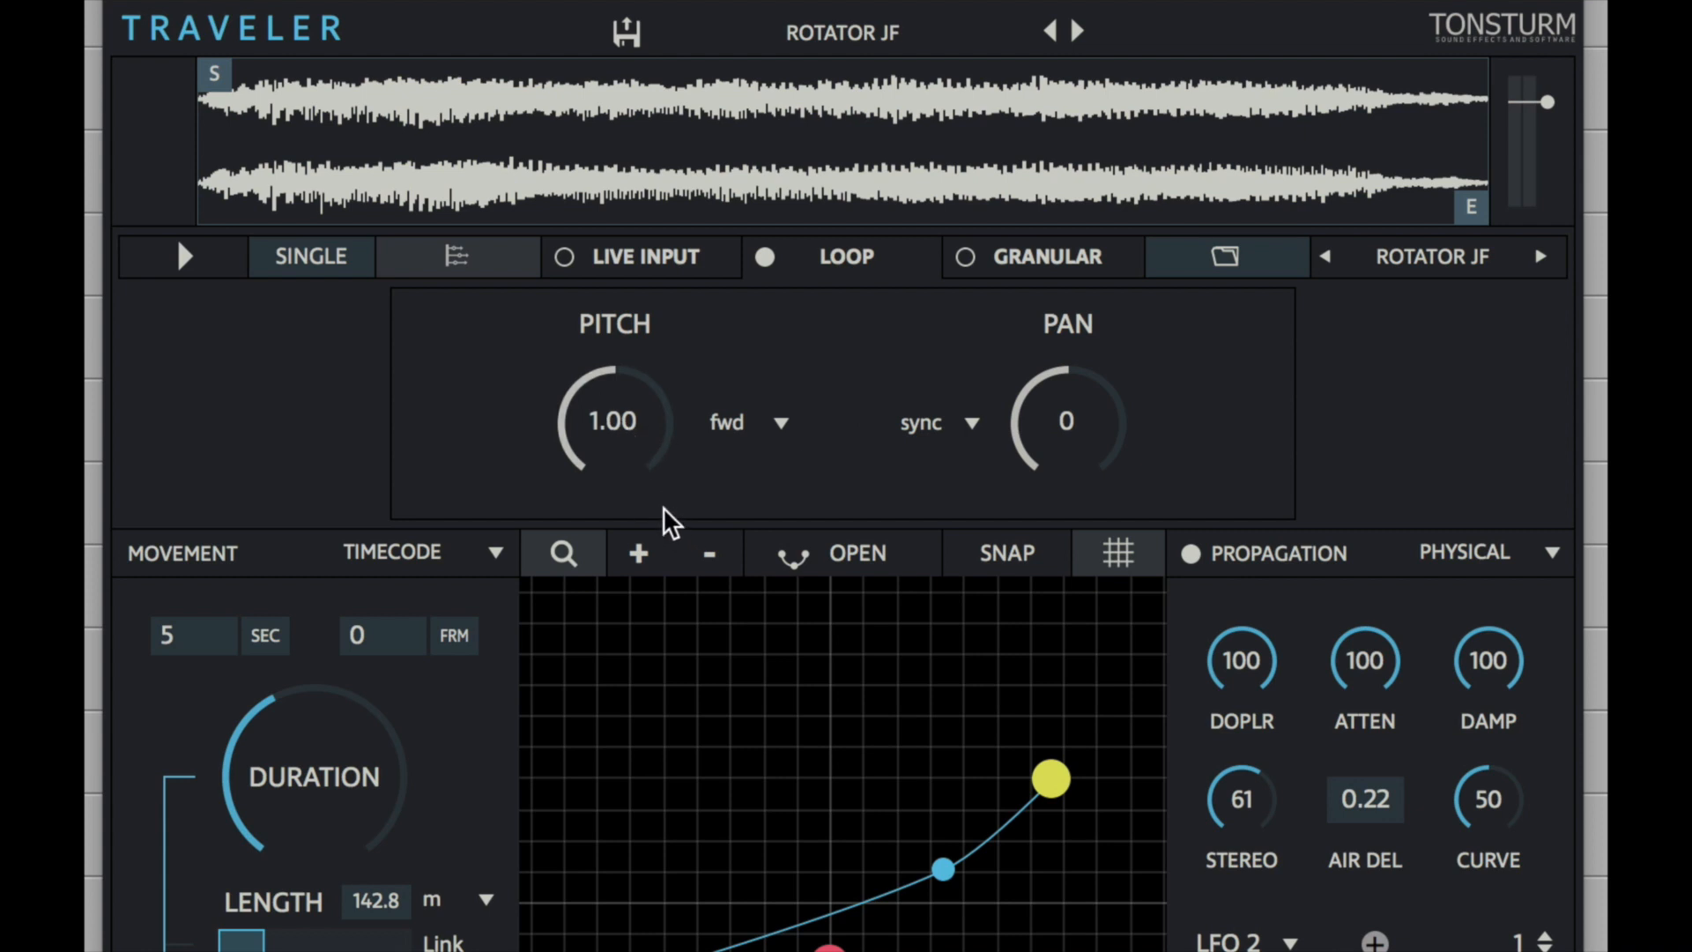
{"action": "left_click", "coordinate": [1078, 256]}
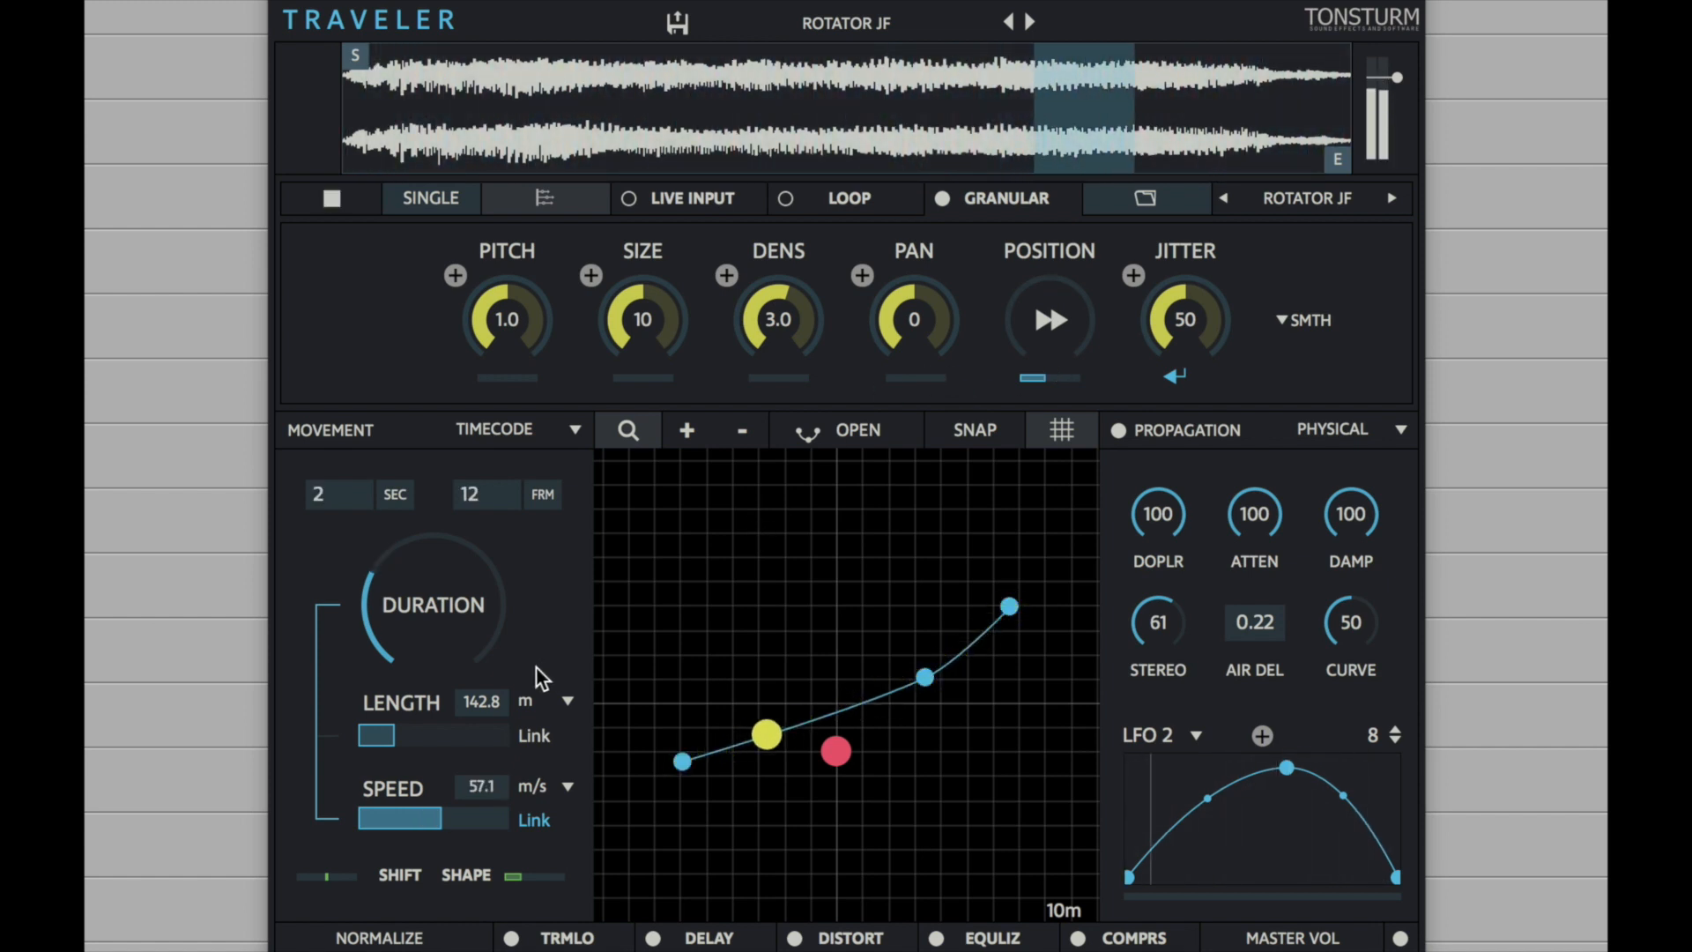
Adjust the ROTATOR JF movement duration, and lower the granular pitch of the BULL RACER JF preset to 0.7 while auditioning.
{"action": "left_click_drag", "start_coordinate": [443, 603], "coordinate": [463, 621]}
{"action": "key", "text": "space"}
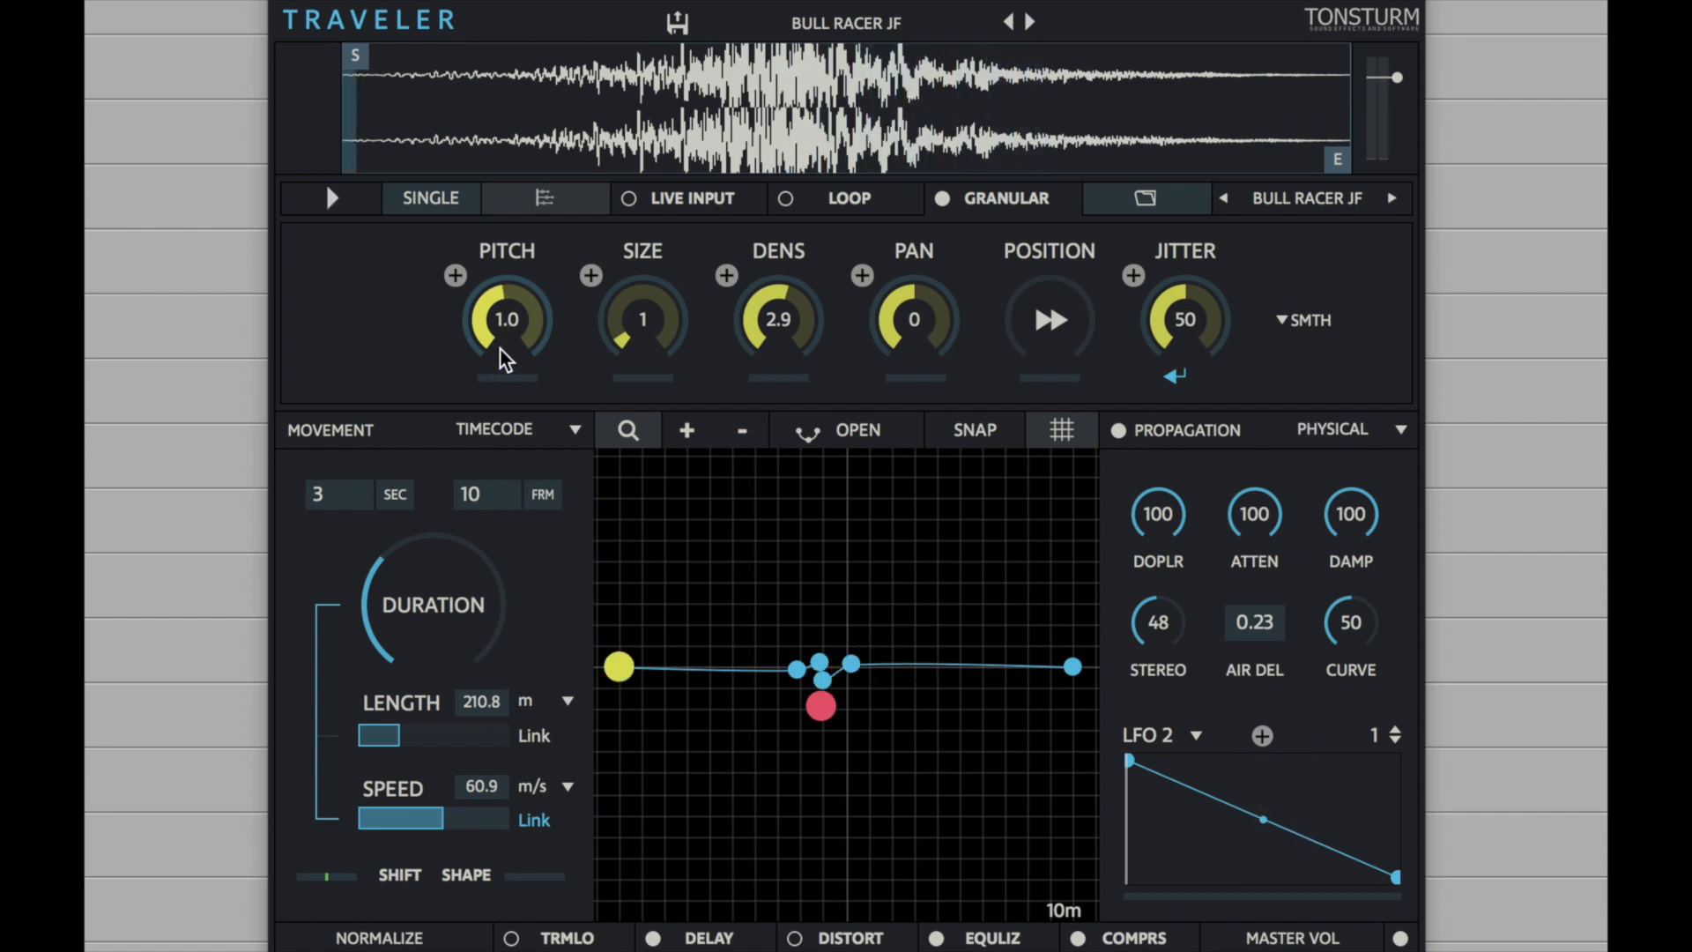
{"action": "left_click_drag", "start_coordinate": [500, 347], "coordinate": [499, 393]}
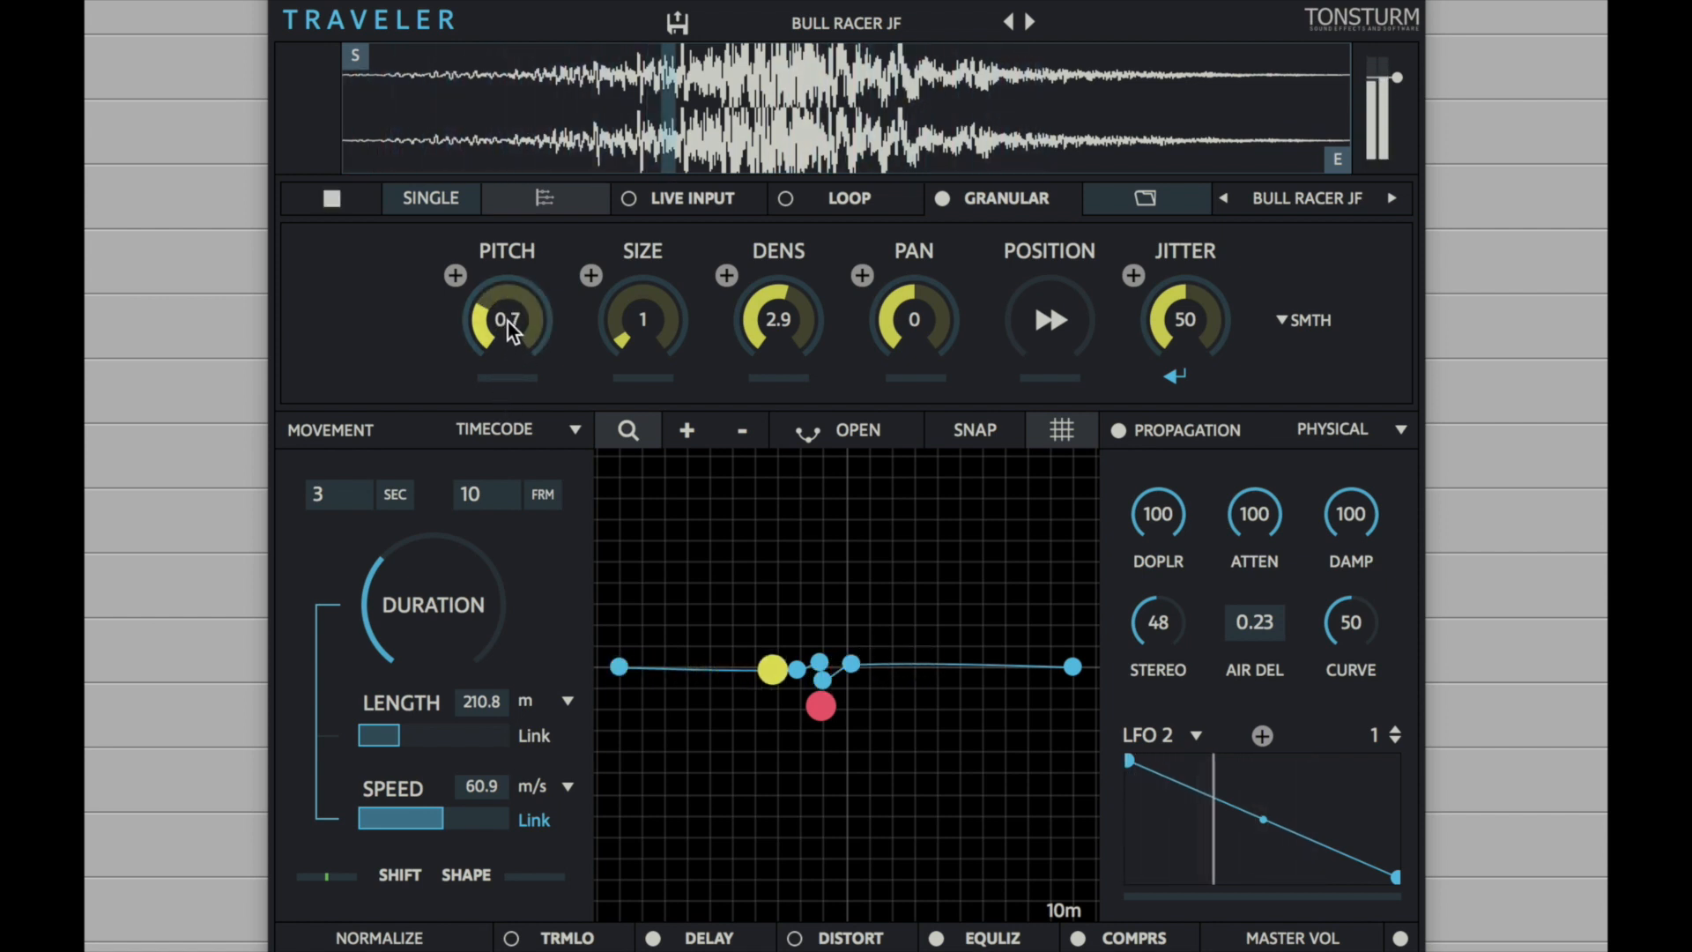
{"action": "mouse_move", "coordinate": [510, 320]}
{"action": "left_mouse_down"}
{"action": "mouse_move", "coordinate": [520, 367]}
{"action": "mouse_move", "coordinate": [507, 323]}
{"action": "left_mouse_up"}
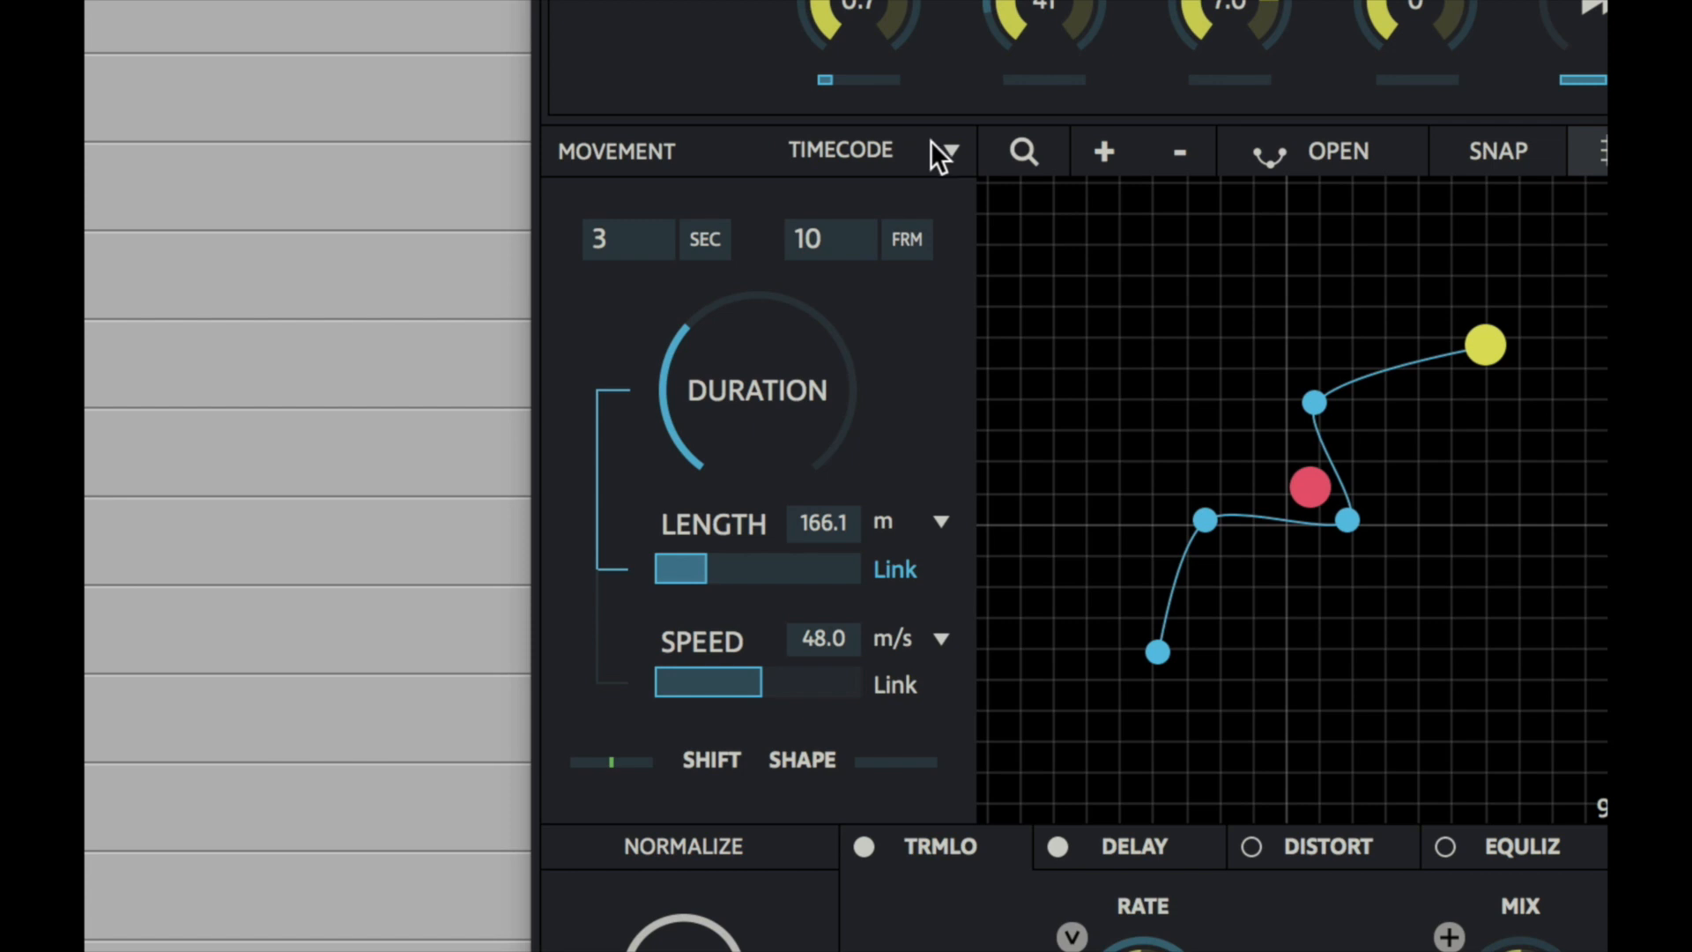
Set the TESLA 2050 JF movement mode to manual and sweep the manual control up and down to move the source along the path.
{"action": "left_click", "coordinate": [936, 150]}
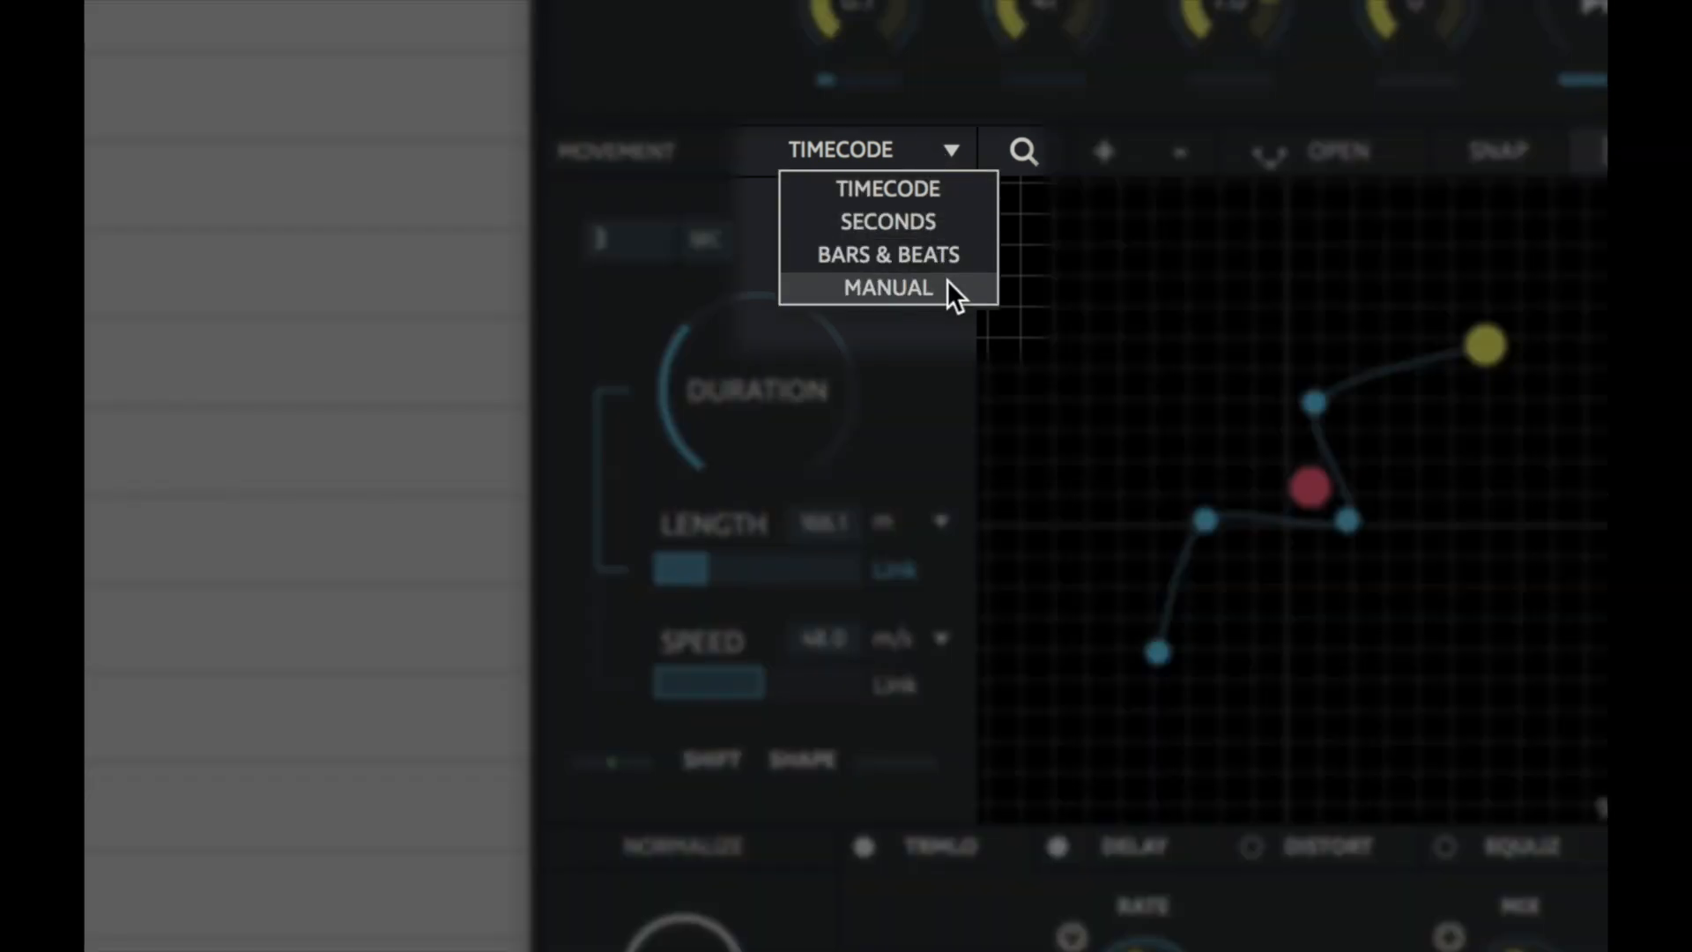
{"action": "left_click", "coordinate": [946, 278]}
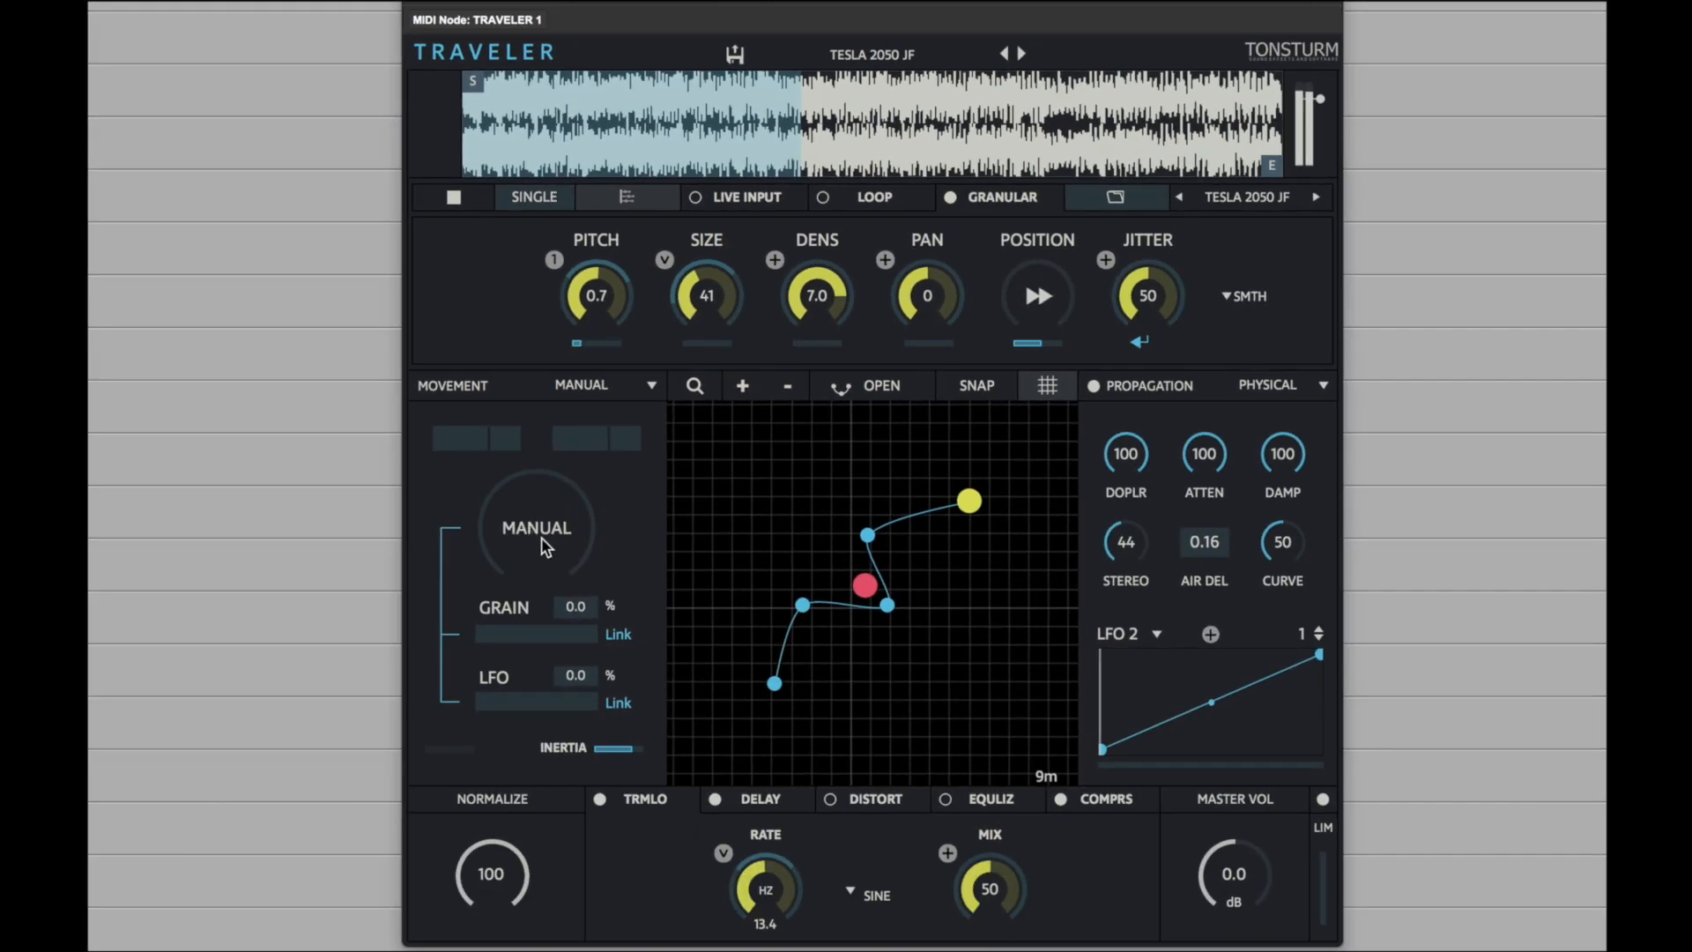
{"action": "left_click_drag", "start_coordinate": [545, 546], "coordinate": [632, 622]}
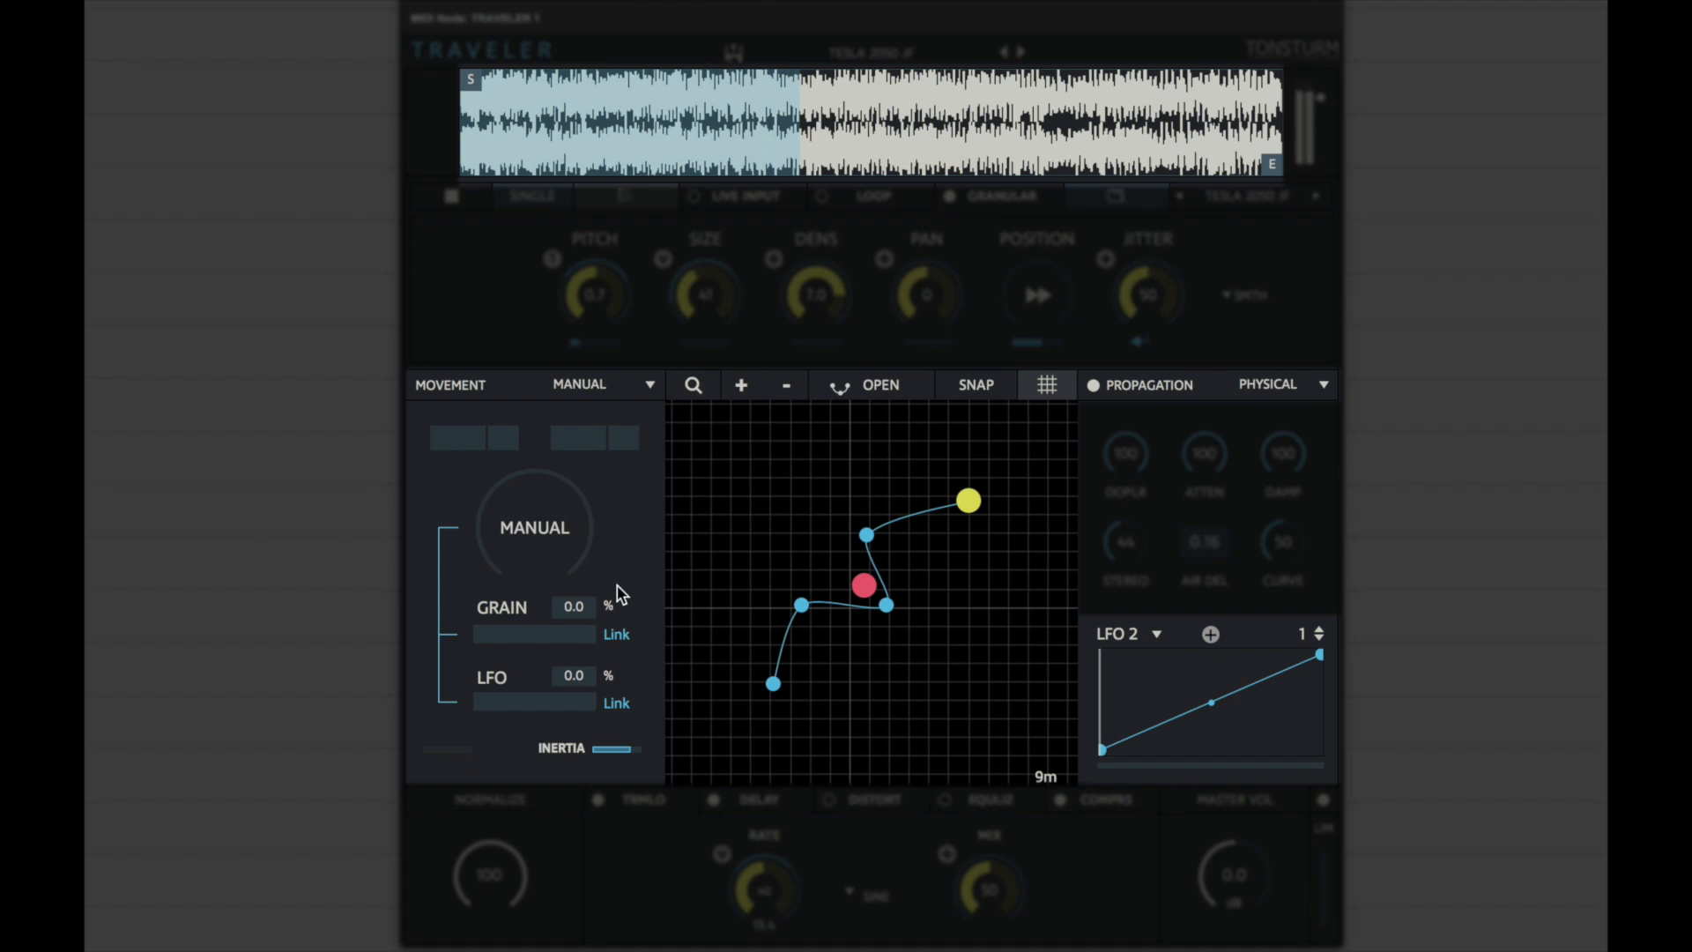
{"action": "left_click_drag", "start_coordinate": [553, 541], "coordinate": [544, 362]}
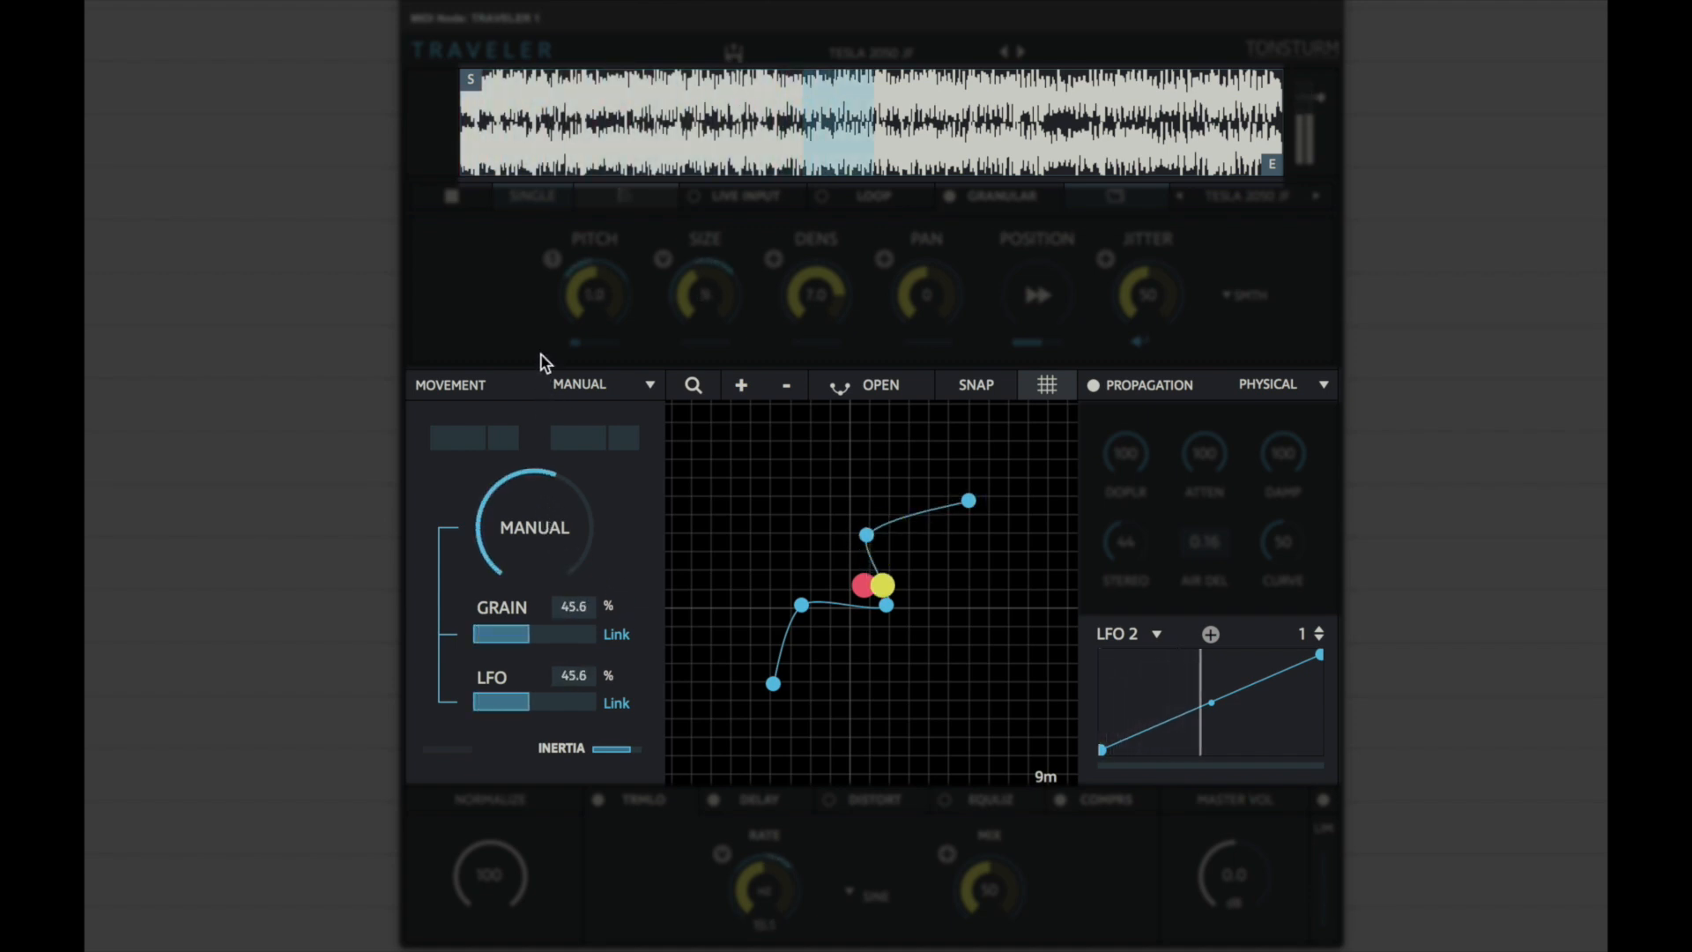
{"action": "left_click_drag", "start_coordinate": [560, 300], "coordinate": [574, 276]}
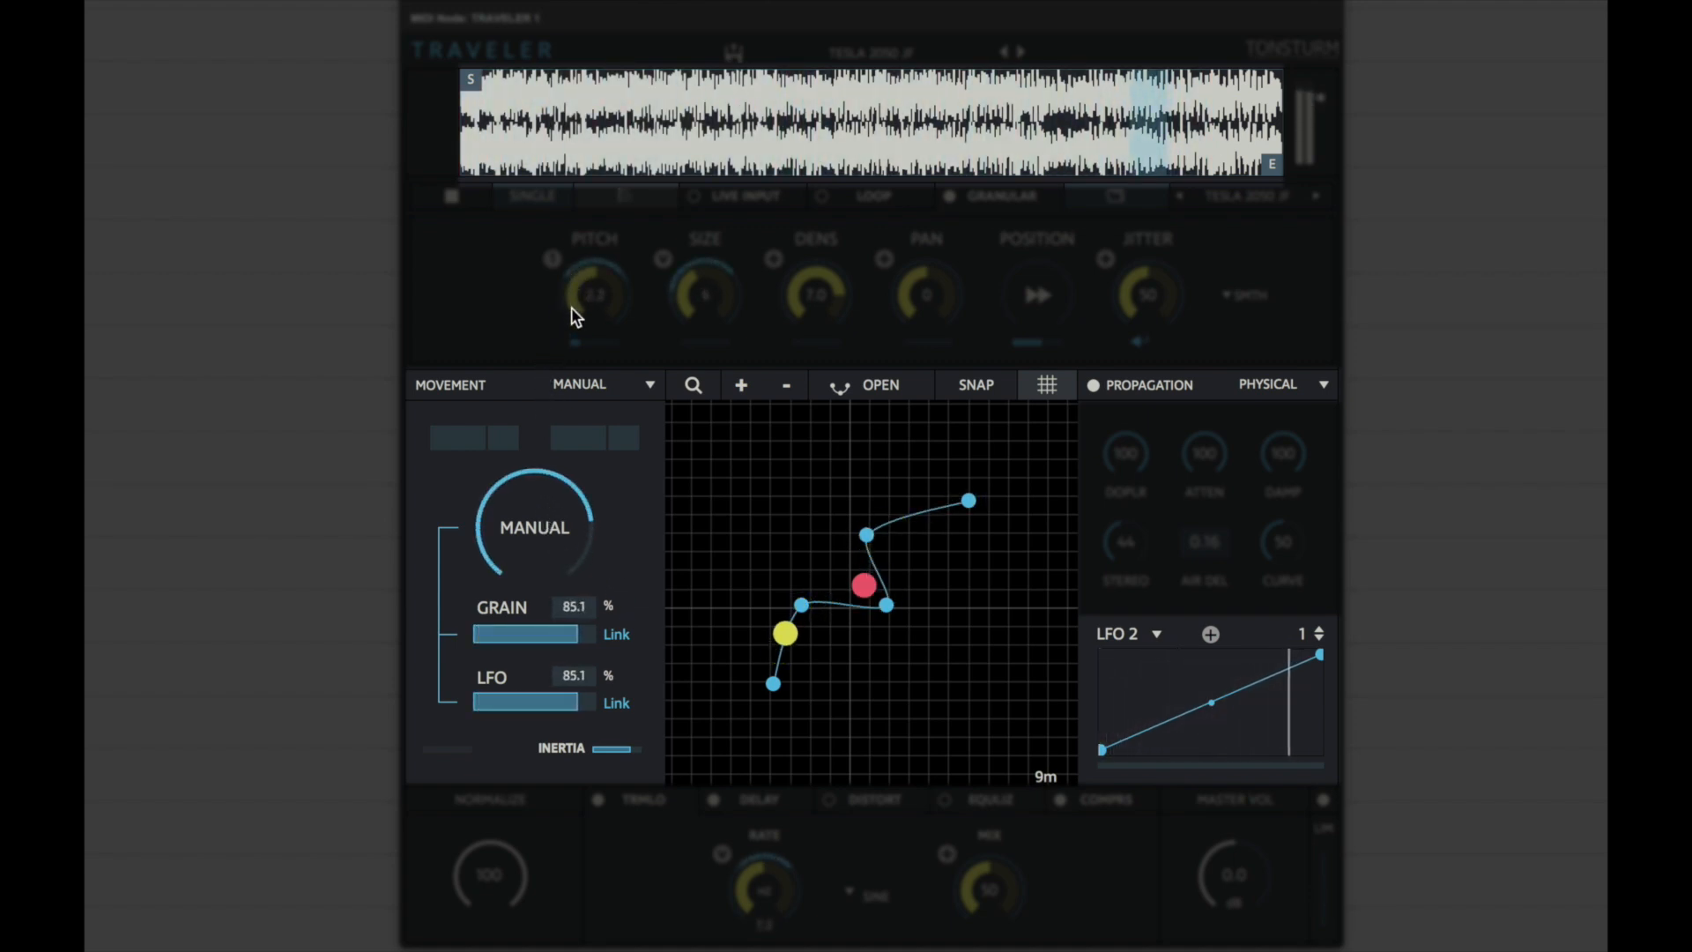
{"action": "left_click_drag", "start_coordinate": [572, 370], "coordinate": [617, 636]}
Unlink both the grain position and the LFO from the manual movement control.
{"action": "left_click", "coordinate": [619, 637]}
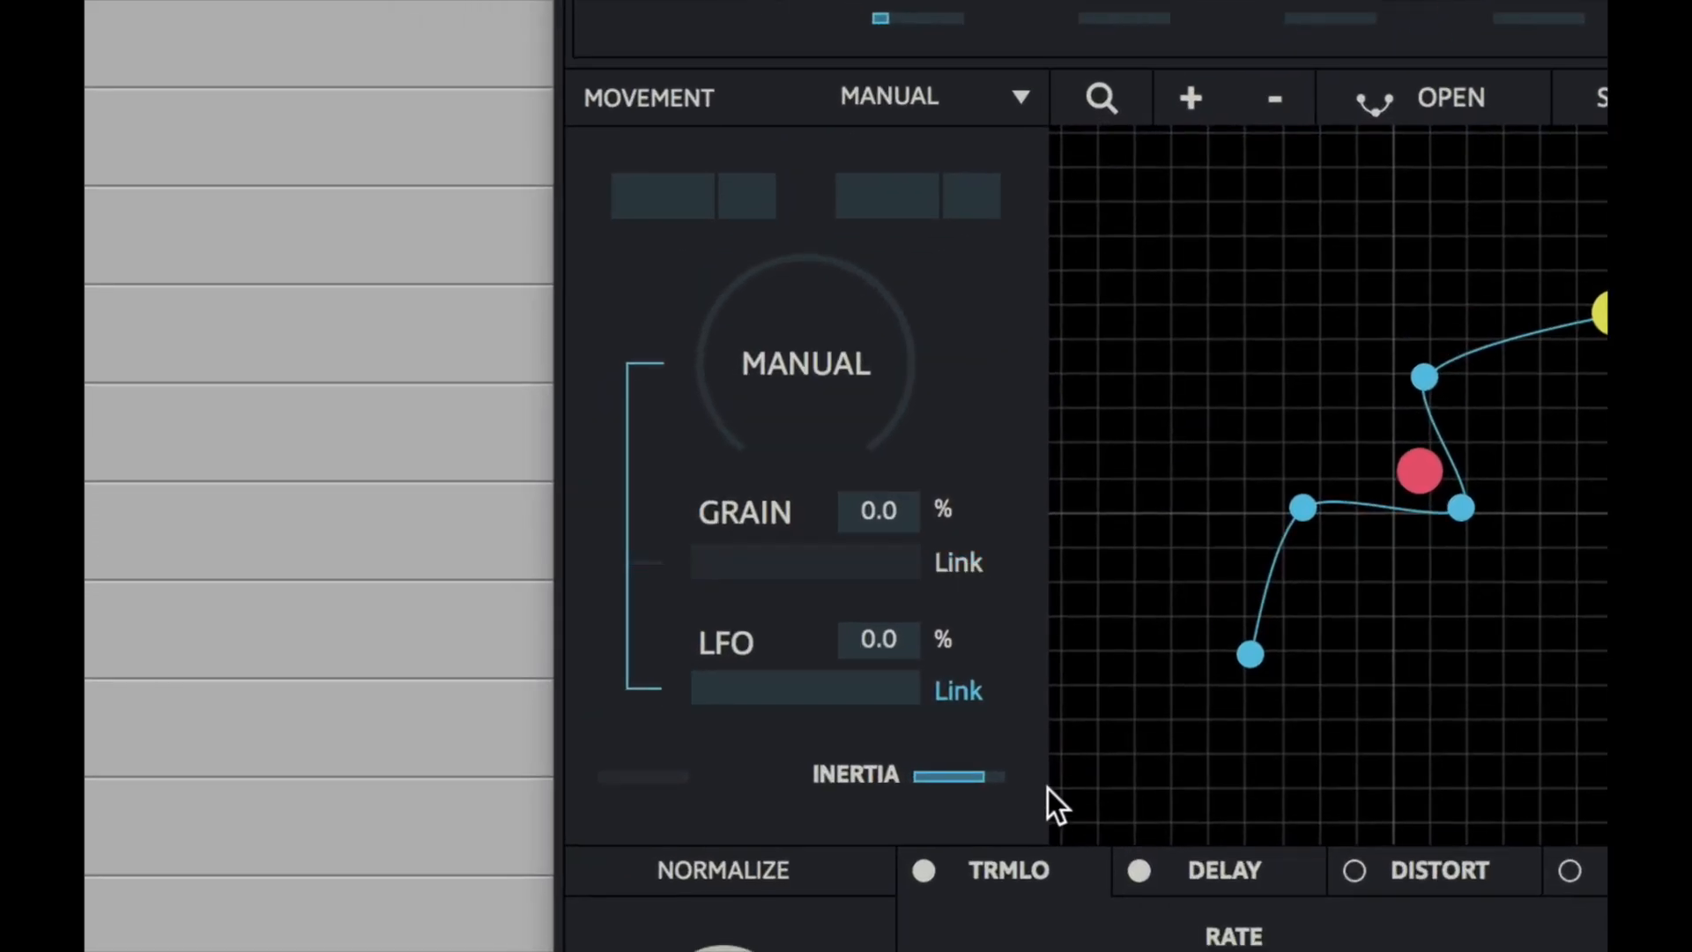
{"action": "left_click", "coordinate": [961, 695]}
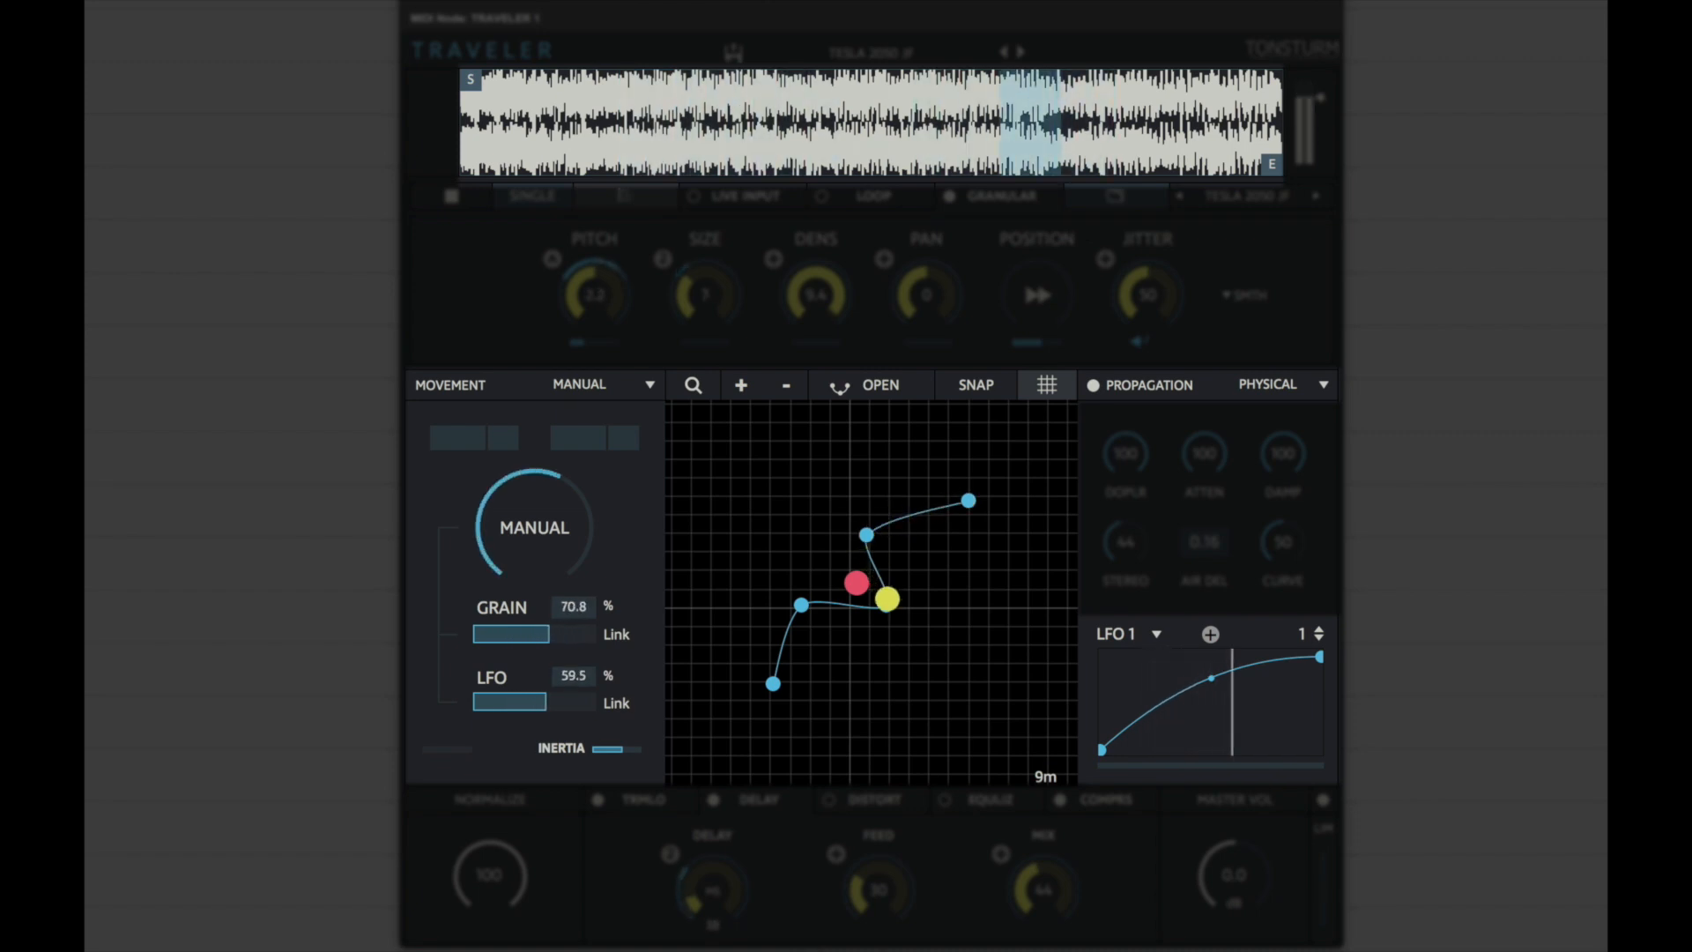
Step forward from the TESLA 2050 JF sample through LASER ECHOS JF and the samples after it.
{"action": "left_click", "coordinate": [1314, 196]}
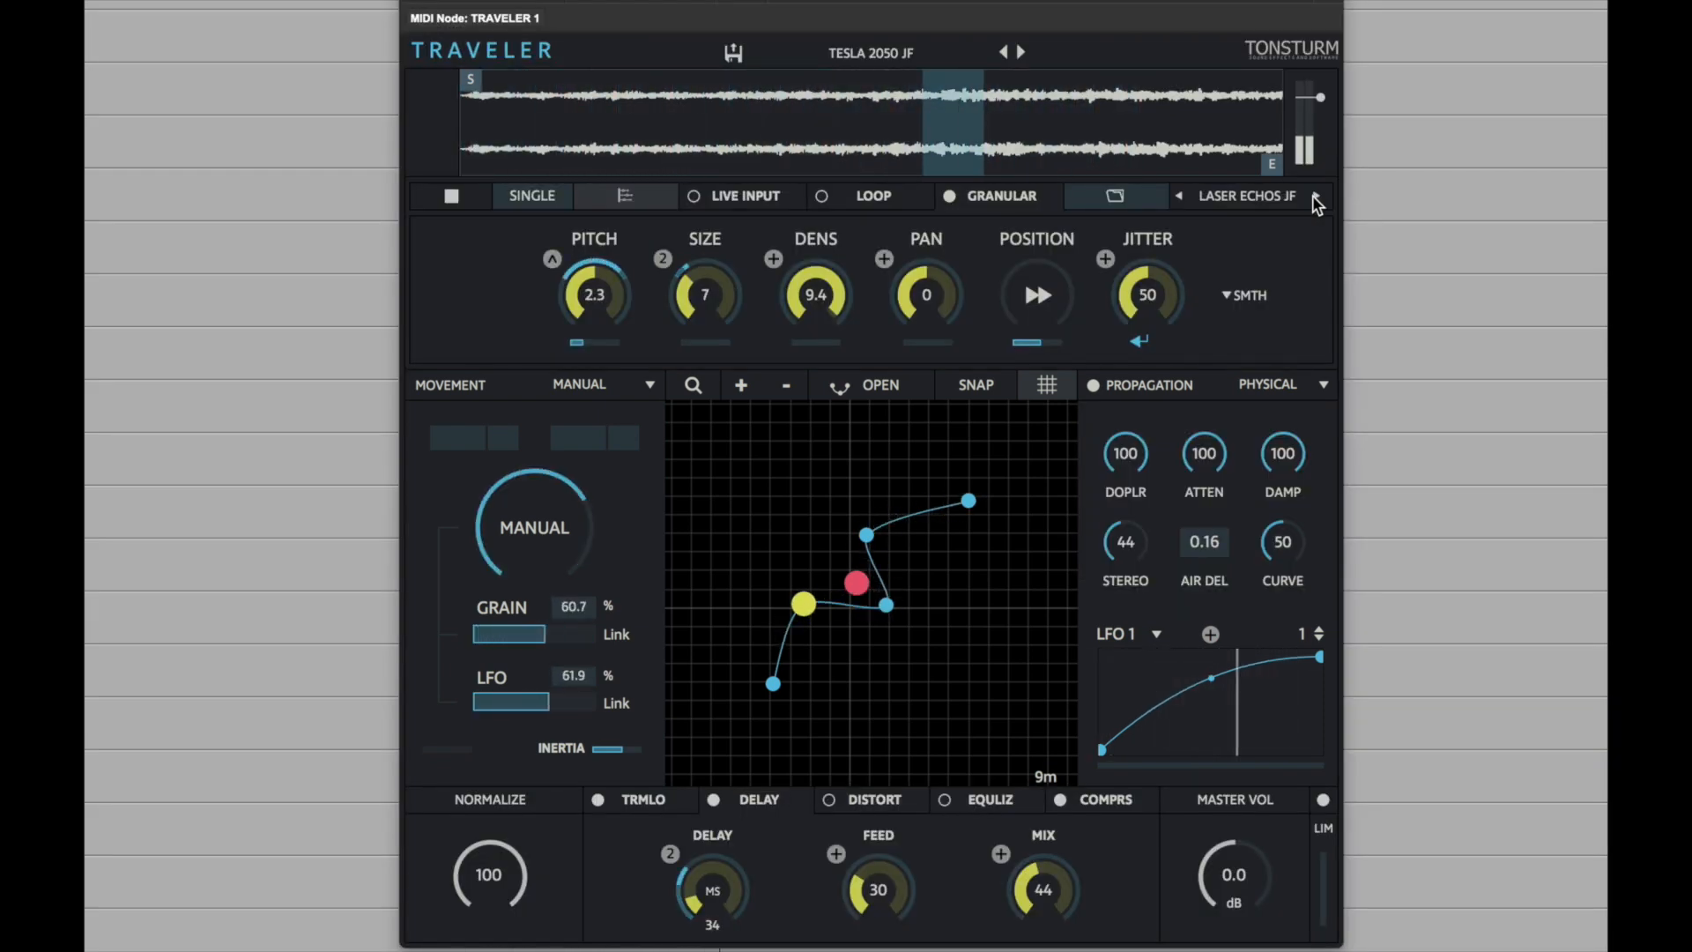
{"action": "left_click", "coordinate": [1315, 196]}
{"action": "left_click", "coordinate": [1316, 196]}
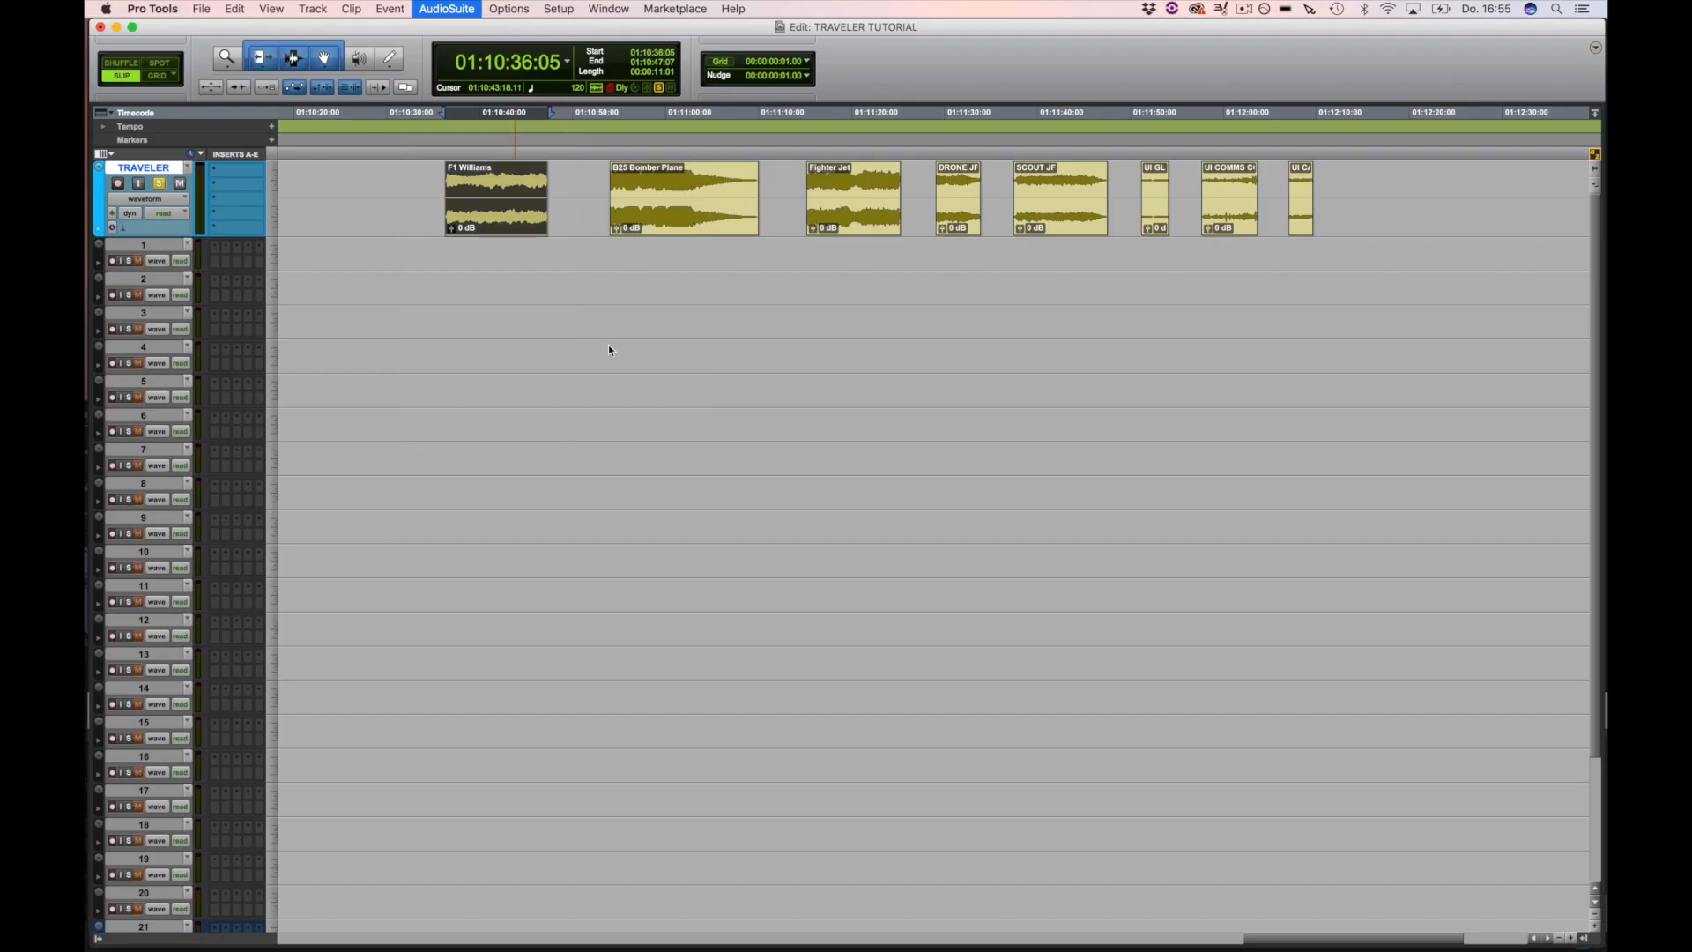
Switch to the Pro Tools edit window and open Traveler as an AudioSuite plug-in for the F1 Williams clip.
{"action": "left_click_drag", "start_coordinate": [776, 258], "coordinate": [478, 250]}
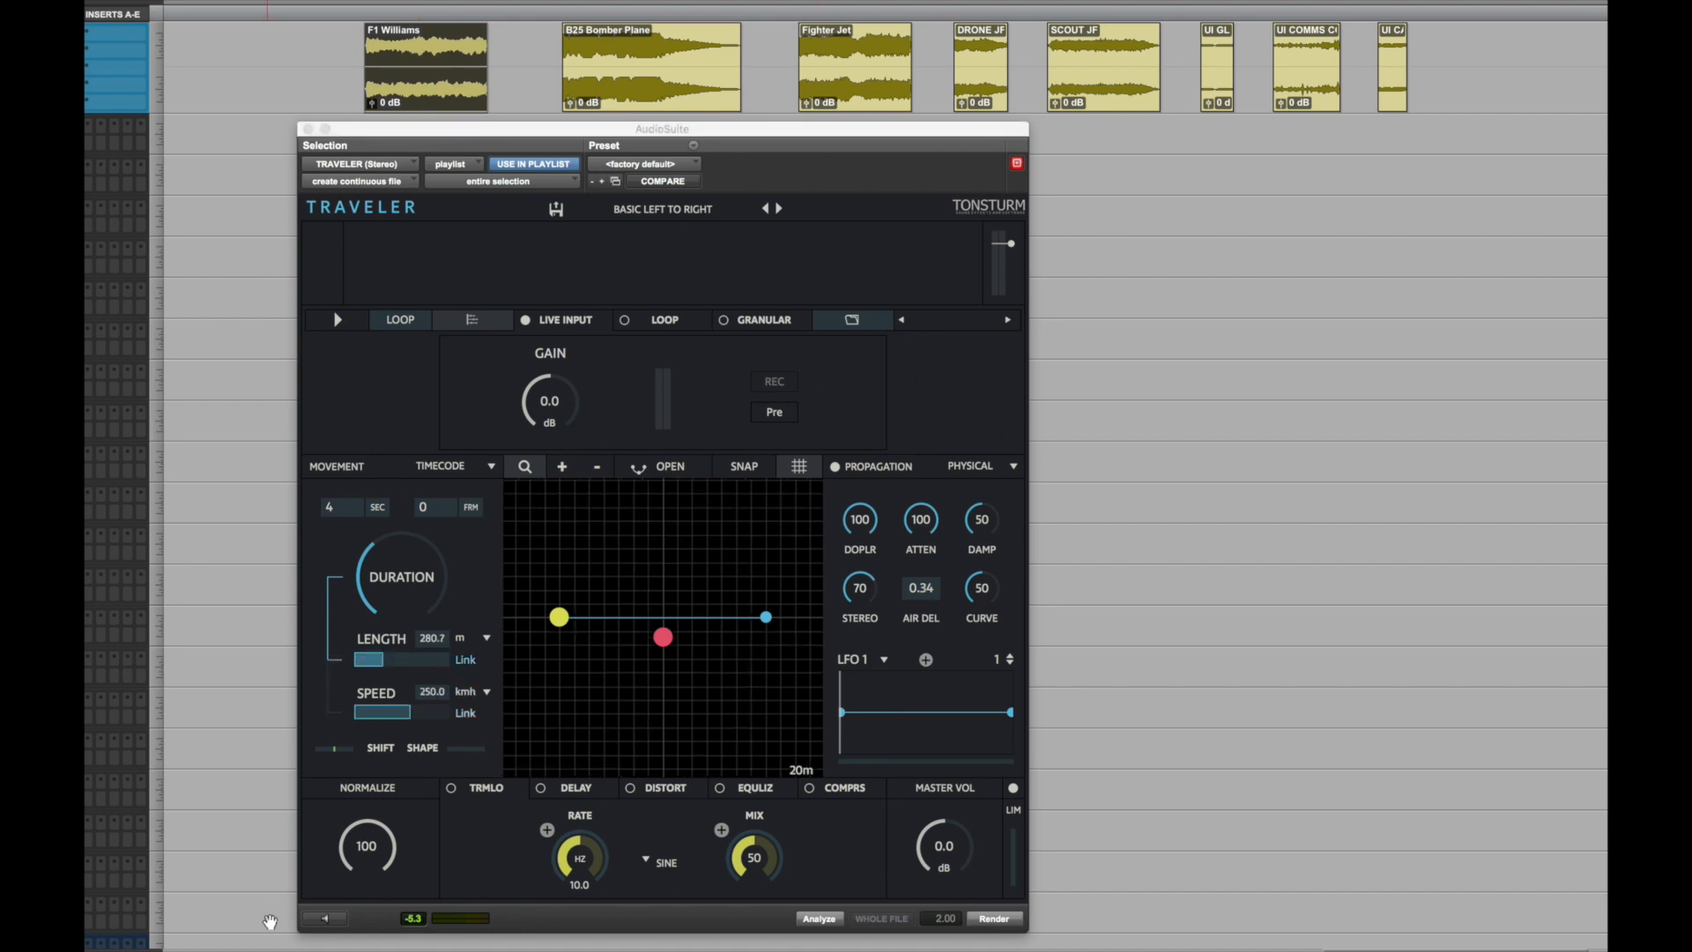
Preview the F1 Williams clip through Traveler's BASIC LEFT TO RIGHT movement, and stop the playback.
{"action": "left_click", "coordinate": [325, 919]}
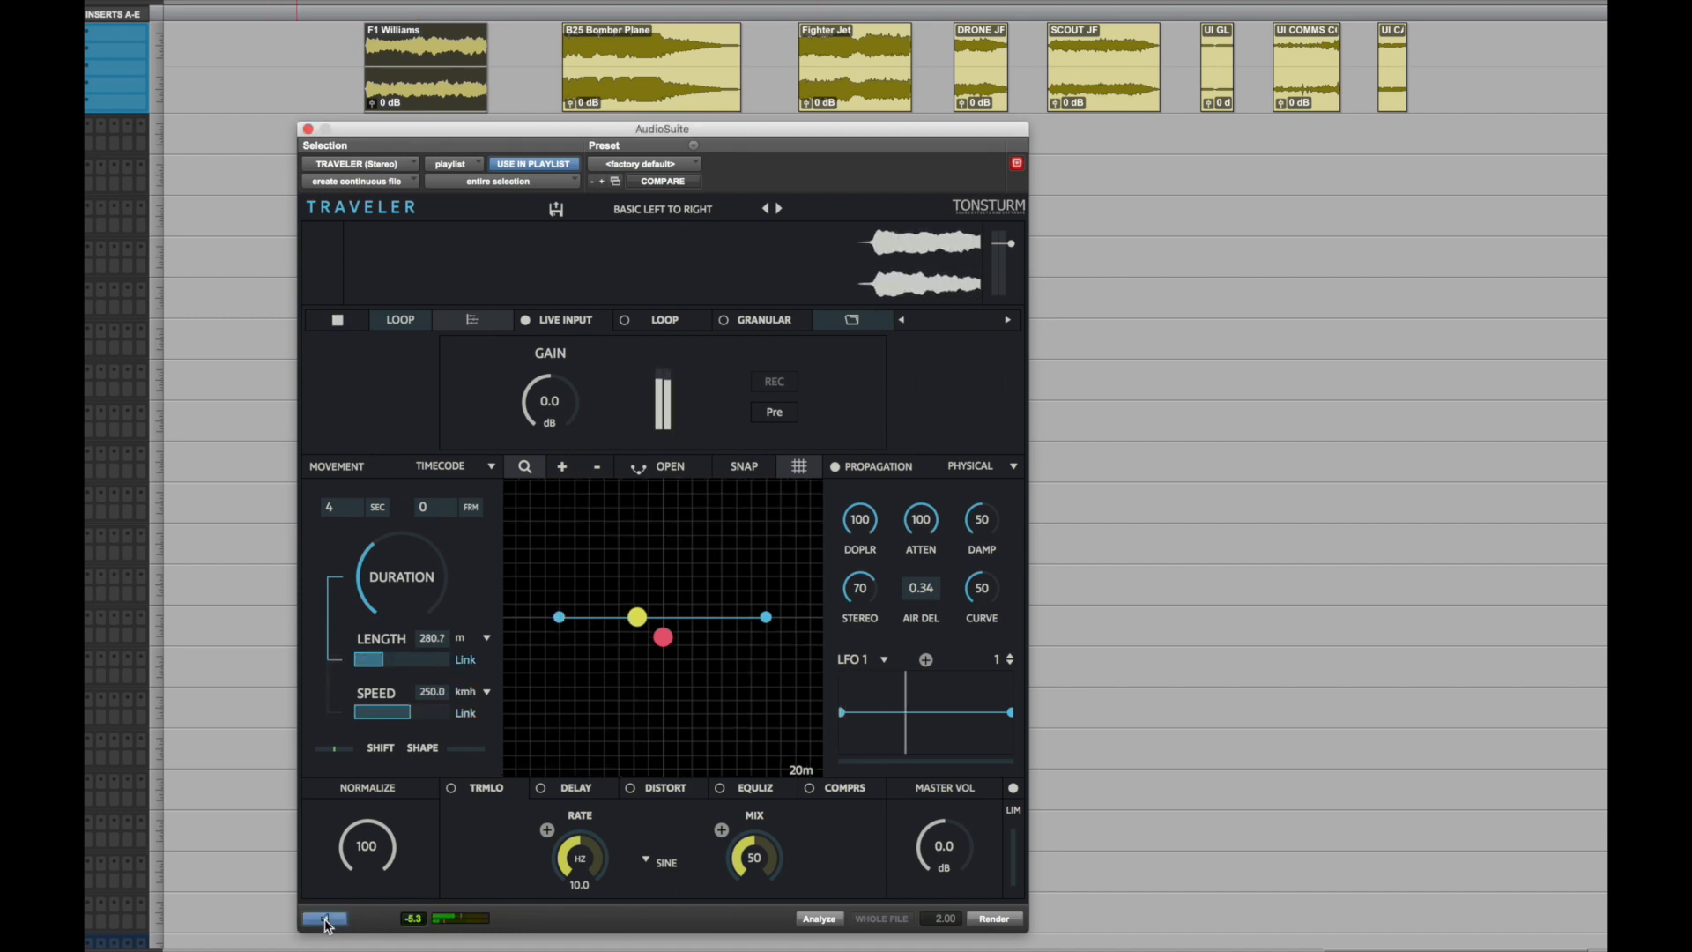
{"action": "left_click", "coordinate": [325, 919]}
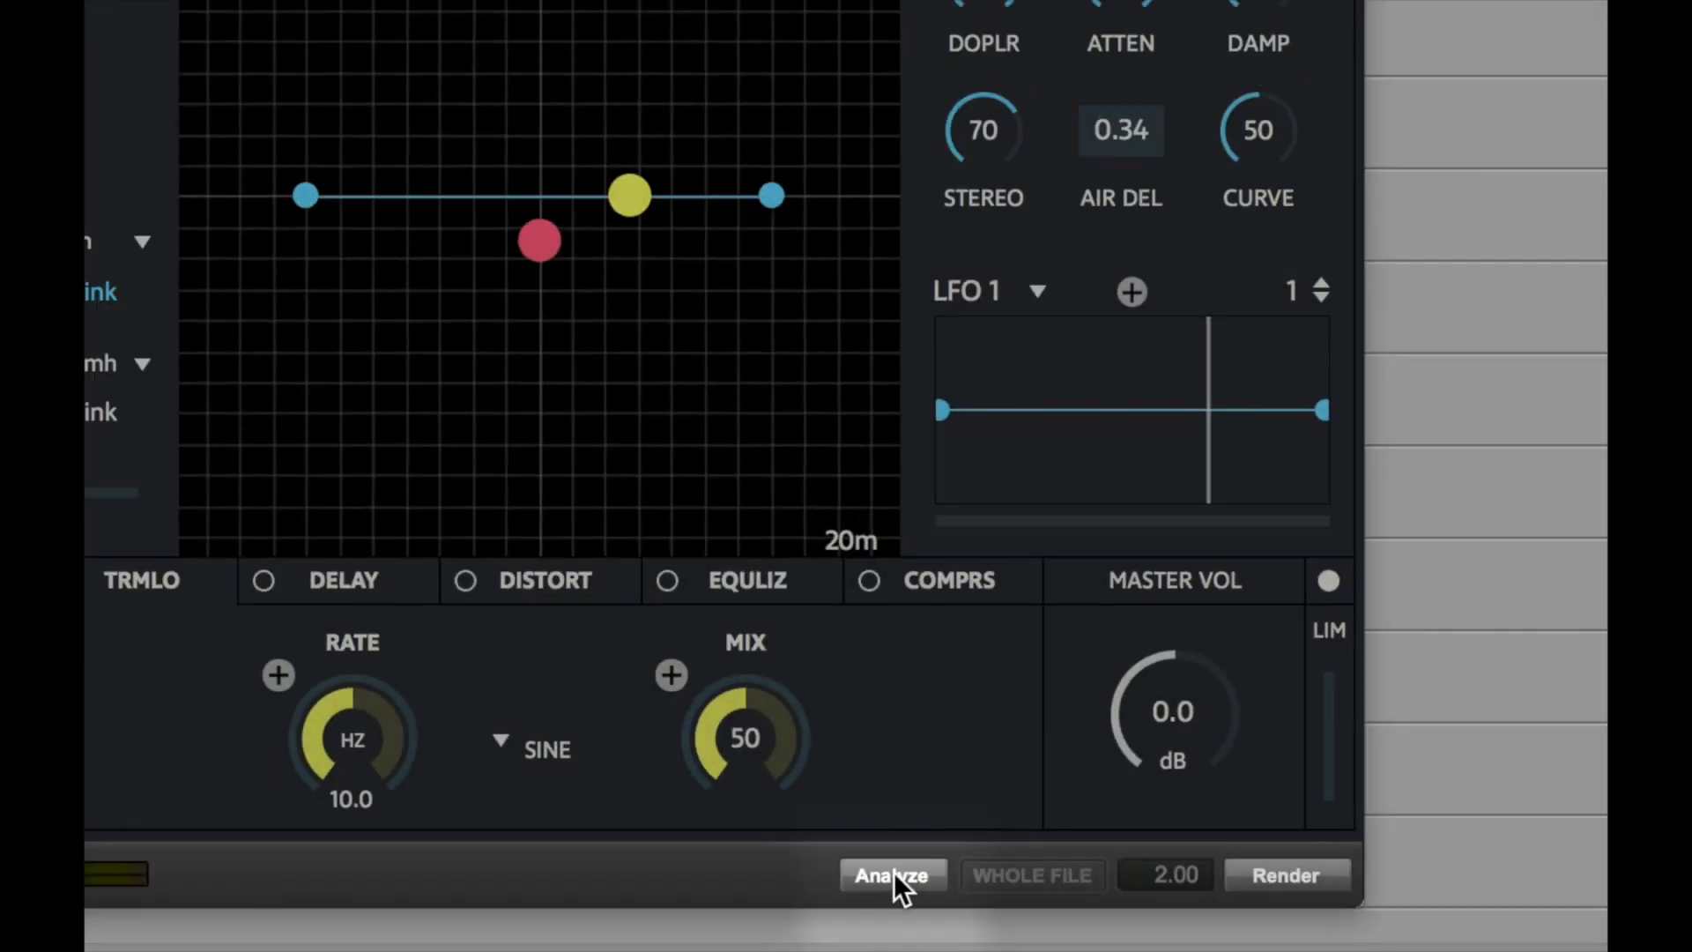
Analyze the F1 Williams clip in Traveler, render the left-to-right pass-by into the playlist, and play back the result.
{"action": "left_click", "coordinate": [893, 874]}
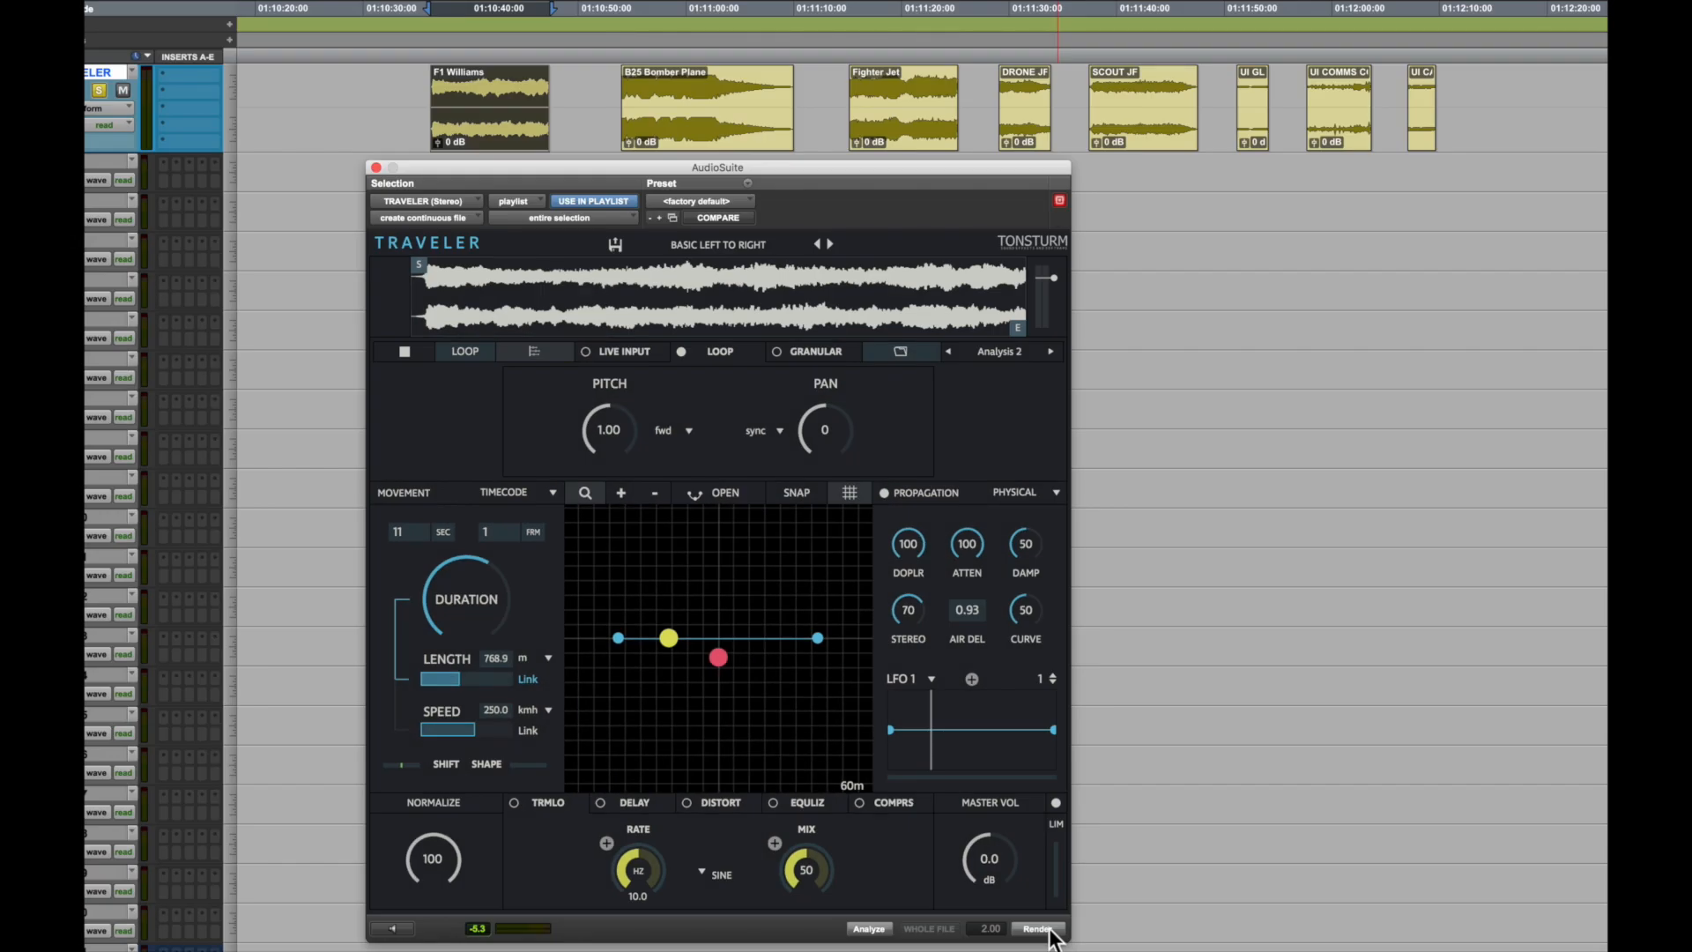
{"action": "left_click", "coordinate": [1040, 929]}
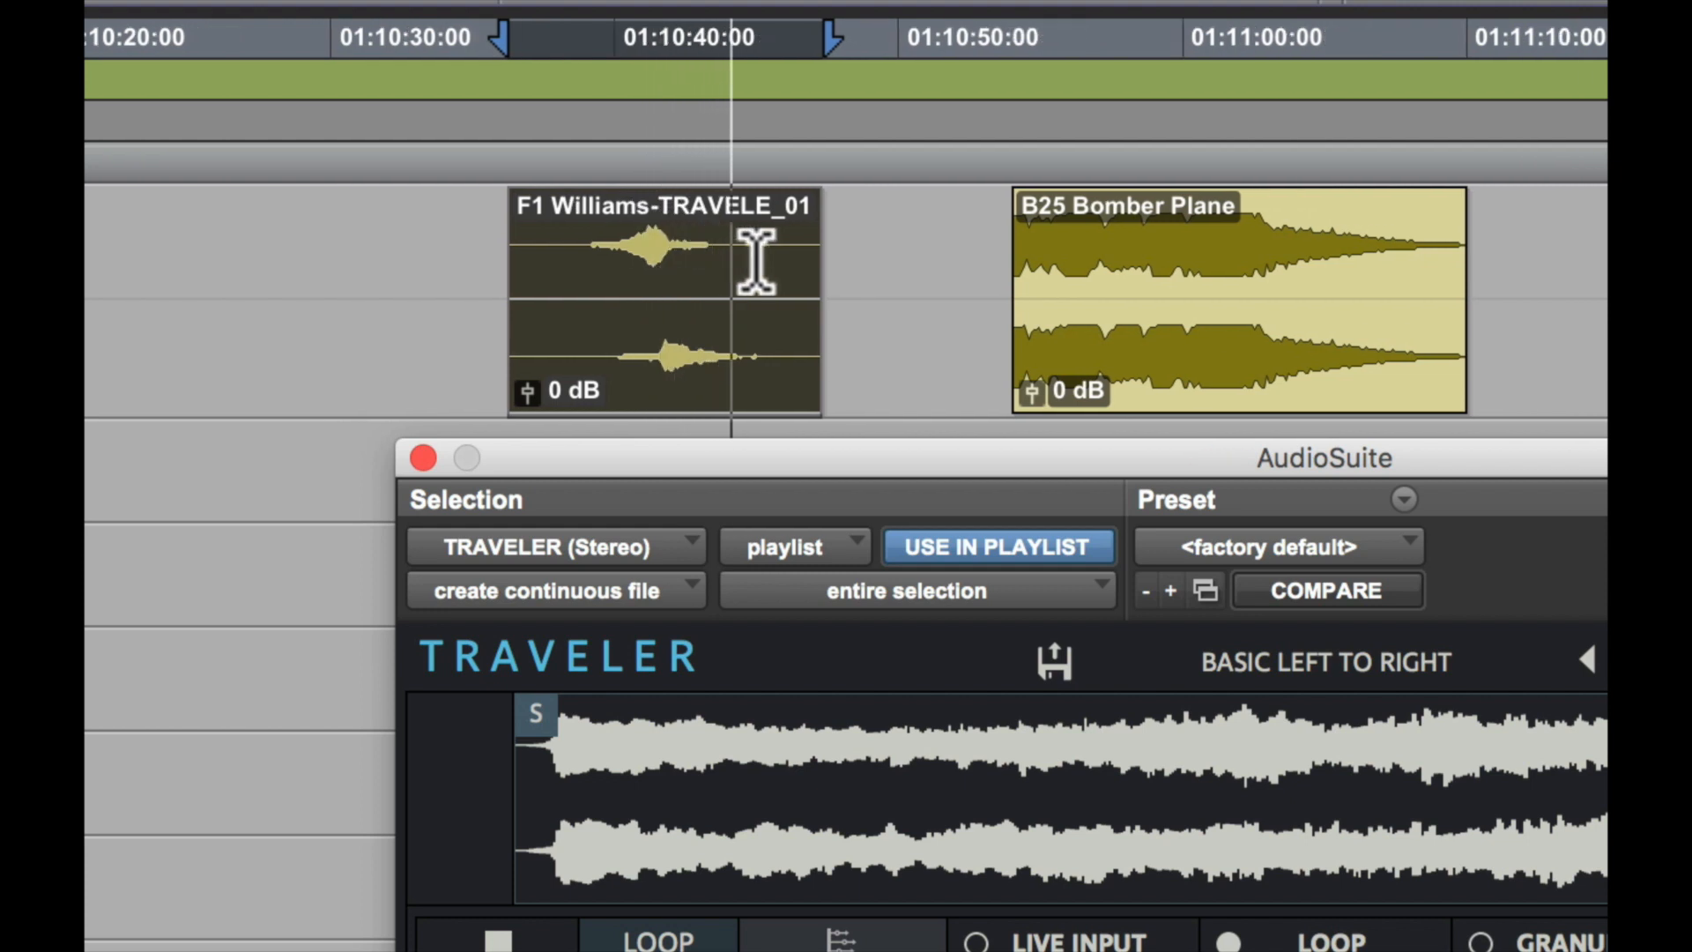
{"action": "key", "text": "space"}
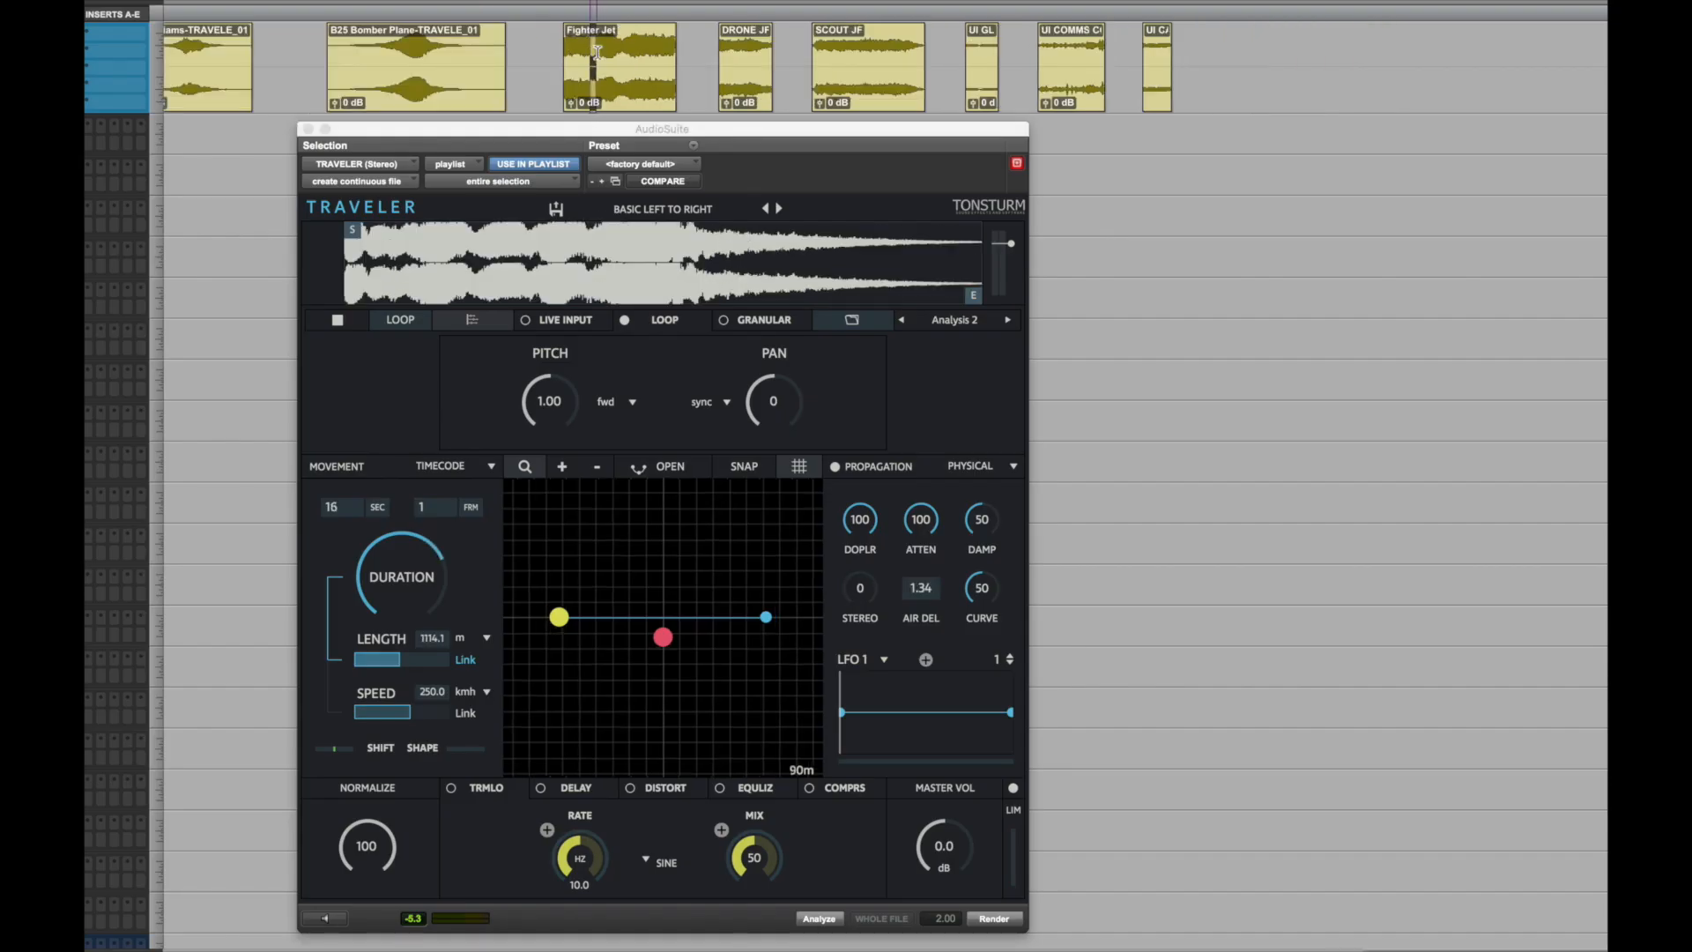
Cut the Fighter Jet clip down to a short middle section and analyze it in Traveler.
{"action": "left_click_drag", "start_coordinate": [607, 52], "coordinate": [646, 52]}
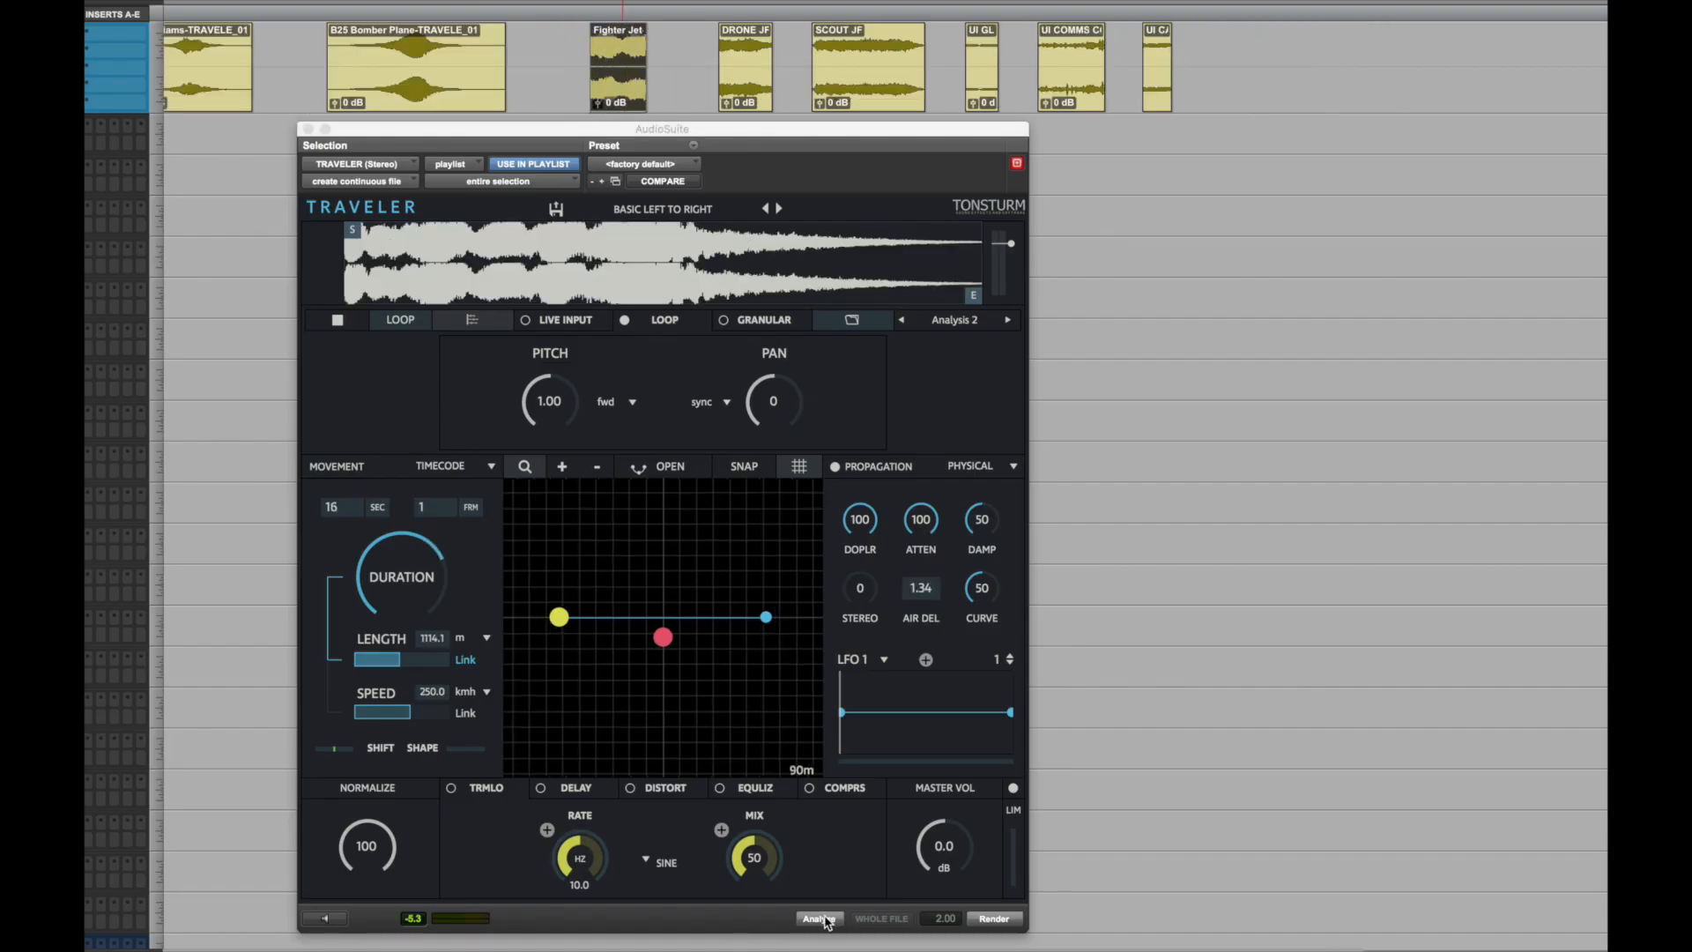
{"action": "left_click", "coordinate": [819, 919]}
Set the Fighter Jet movement speed to 900 kmh and render the clip.
{"action": "left_click", "coordinate": [1005, 919]}
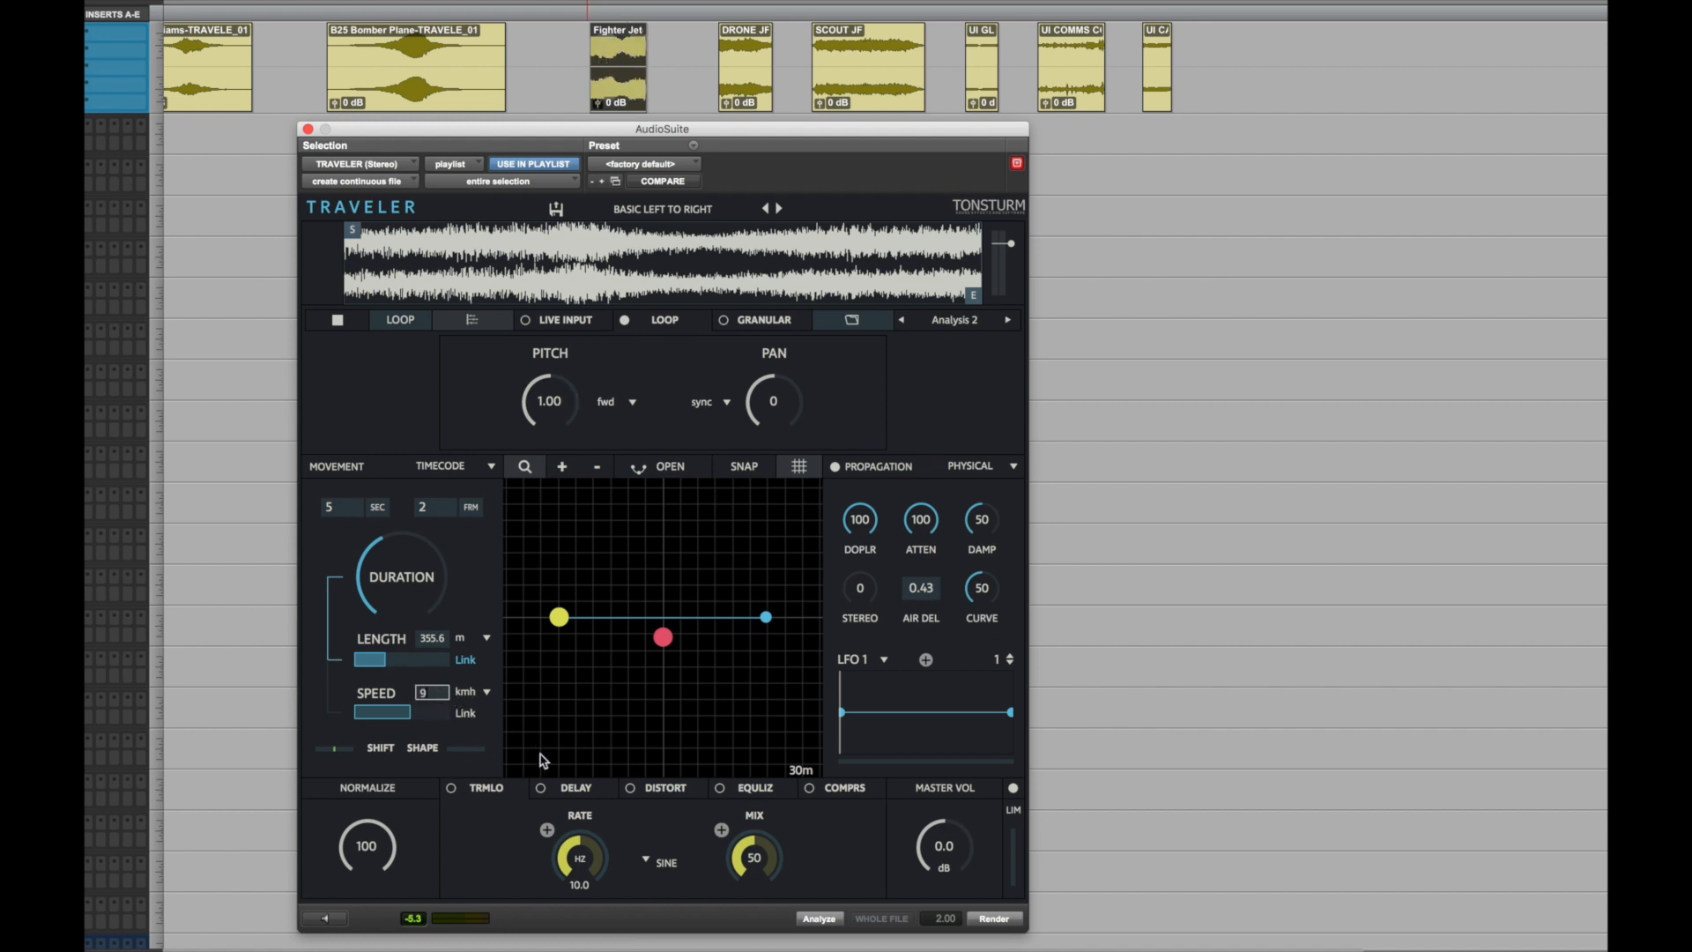
{"action": "key", "text": "Return"}
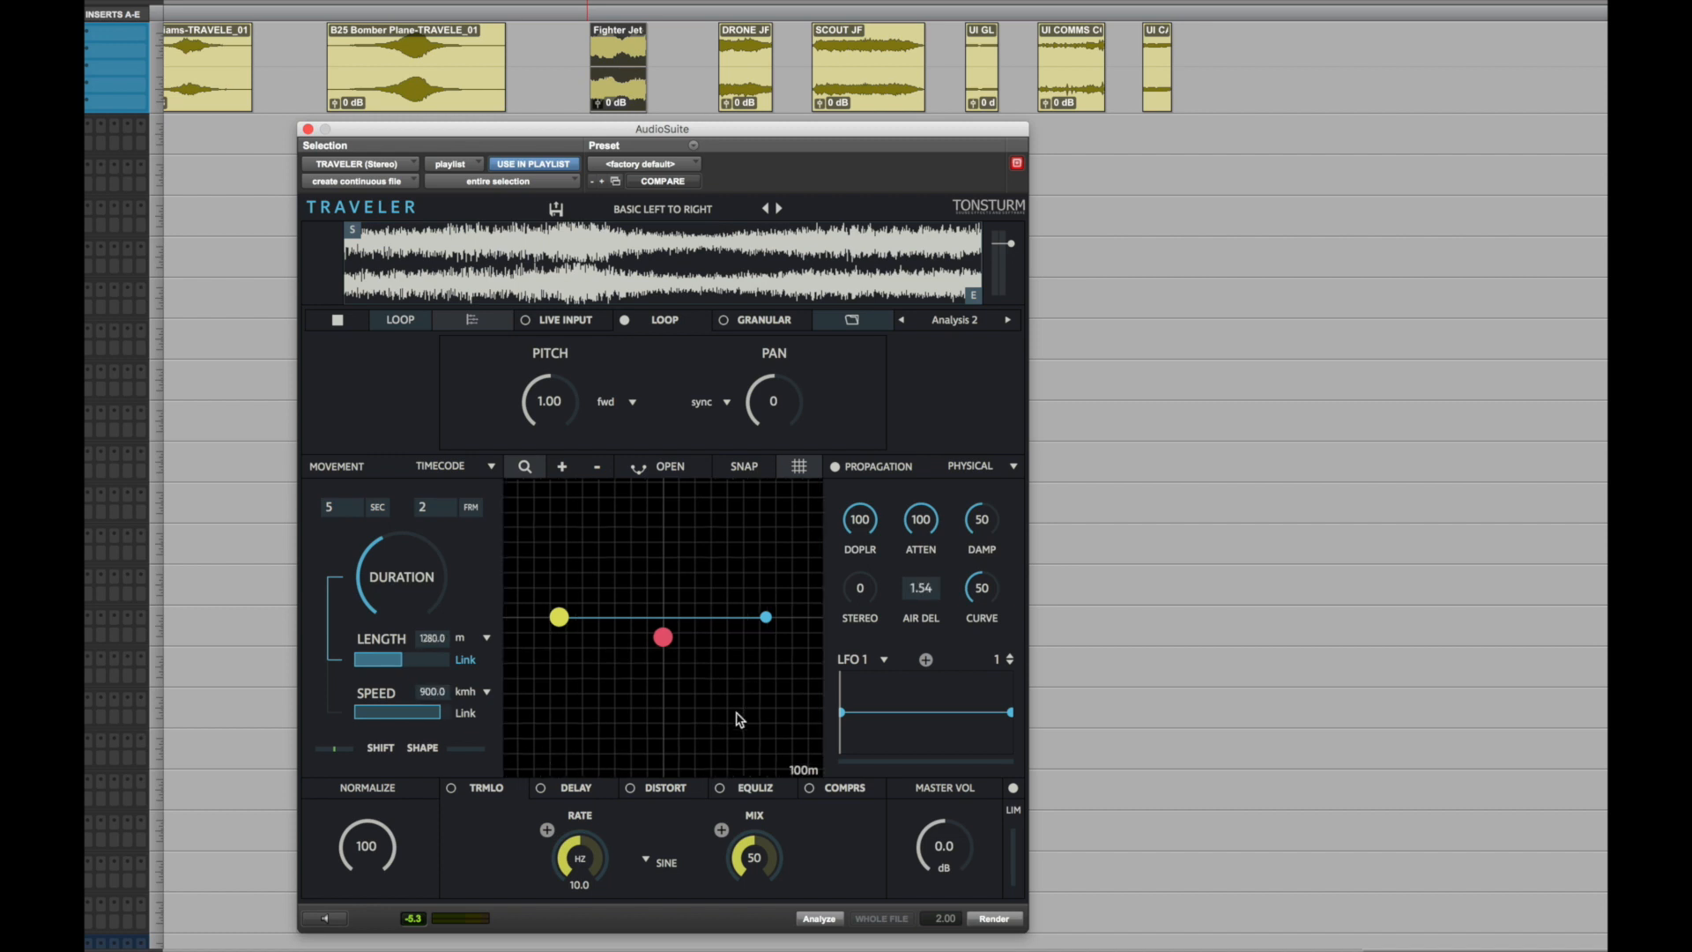
{"action": "left_click", "coordinate": [992, 919]}
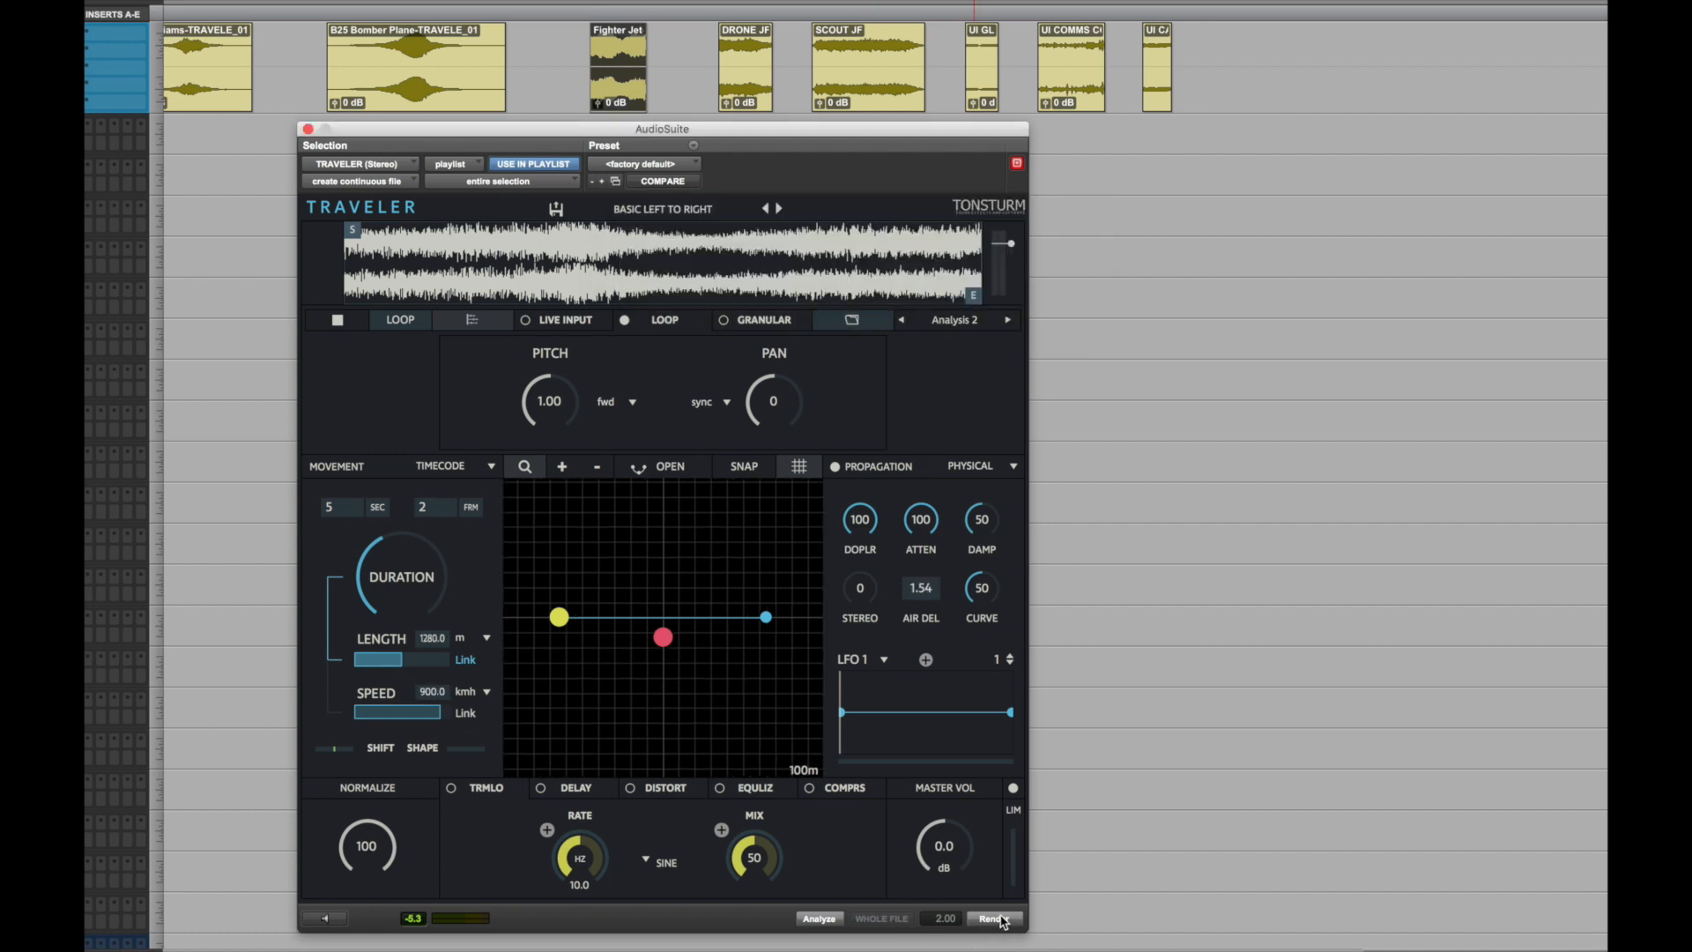